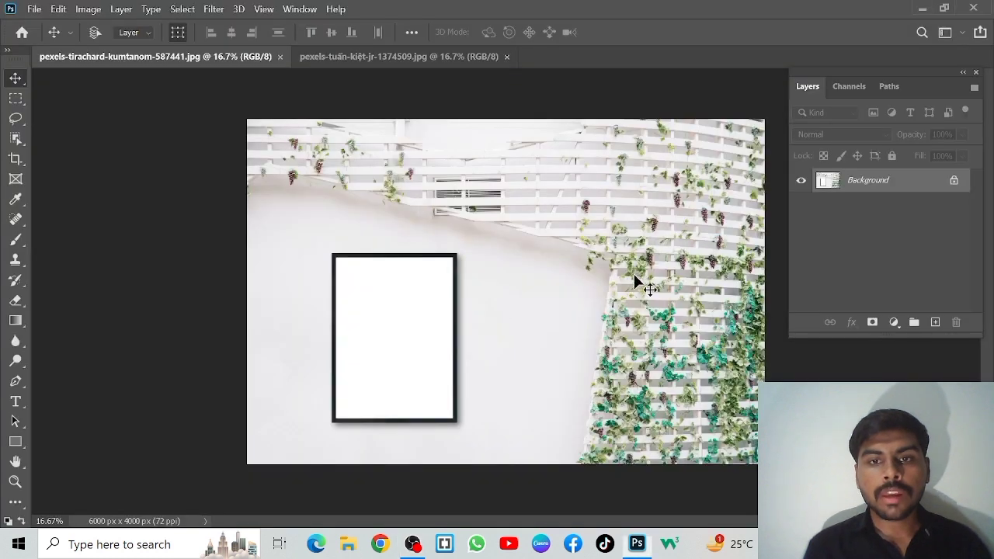
# Expand the toolbox to two columns and activate the Rectangular Marquee Tool.
pyautogui.moveTo(545, 136); pyautogui.dragTo(535, 142)
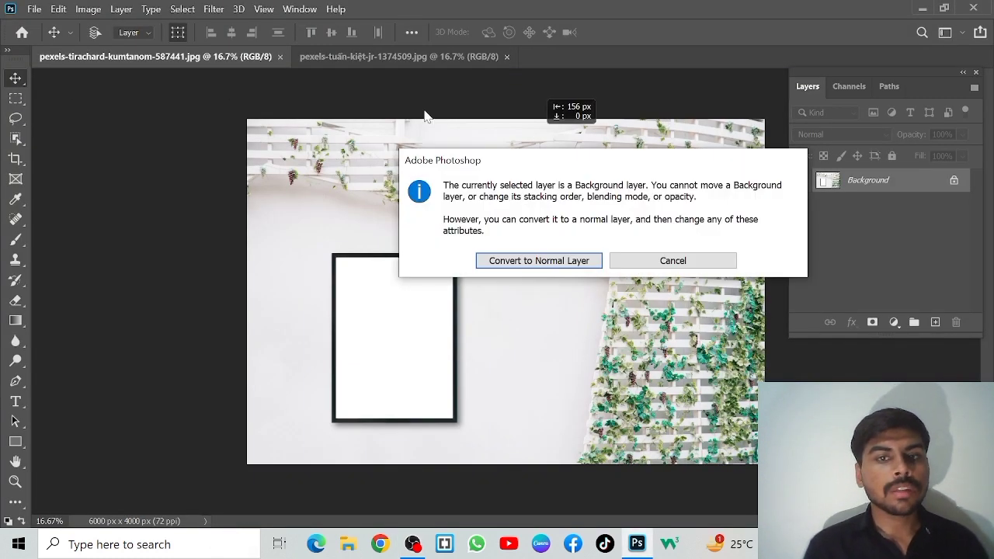
pyautogui.click(669, 262)
pyautogui.click(7, 50)
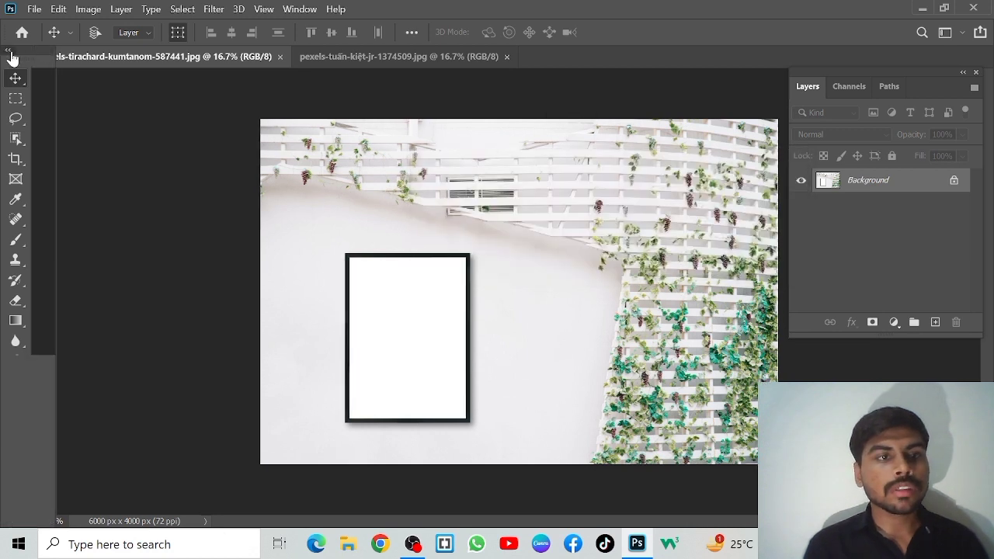
pyautogui.moveTo(537, 118); pyautogui.dragTo(466, 123)
pyautogui.click(667, 266)
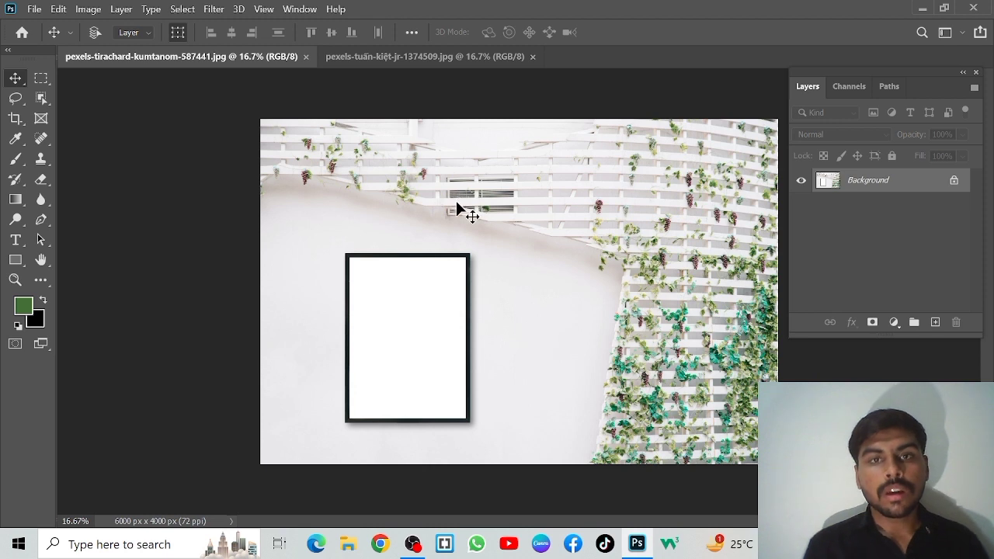
pyautogui.click(40, 78)
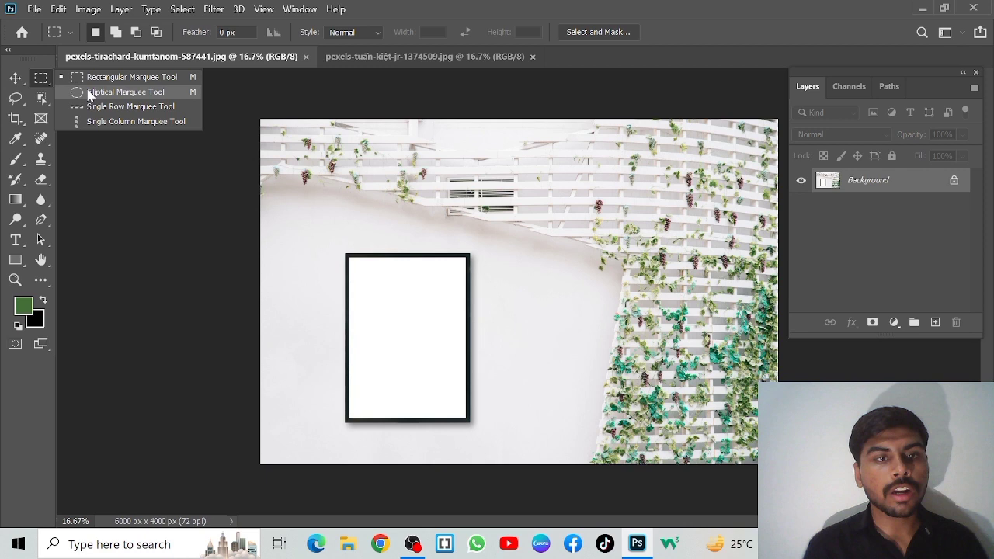
pyautogui.click(106, 137)
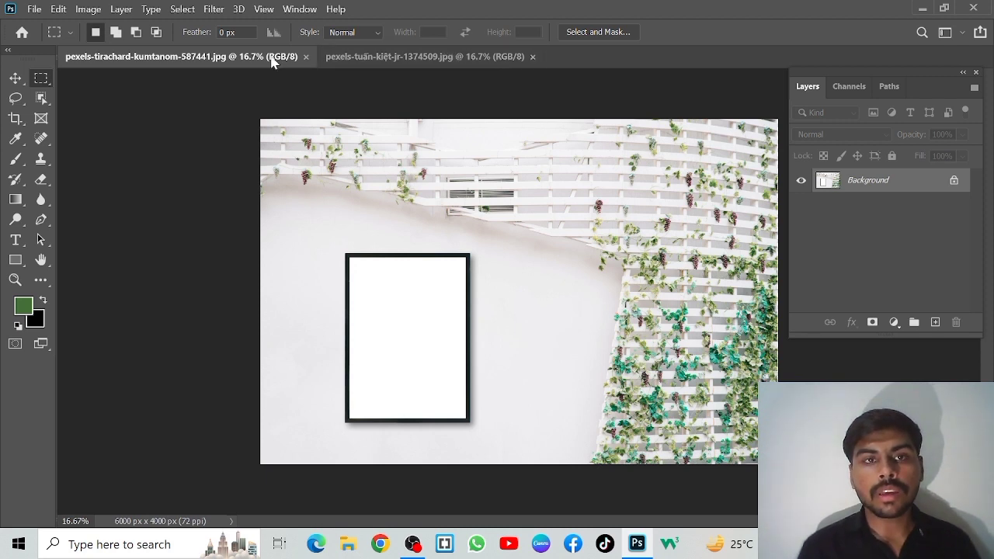
# Compare the photo of the boy with the empty-frame wall photo by switching between the two open documents.
pyautogui.click(345, 62)
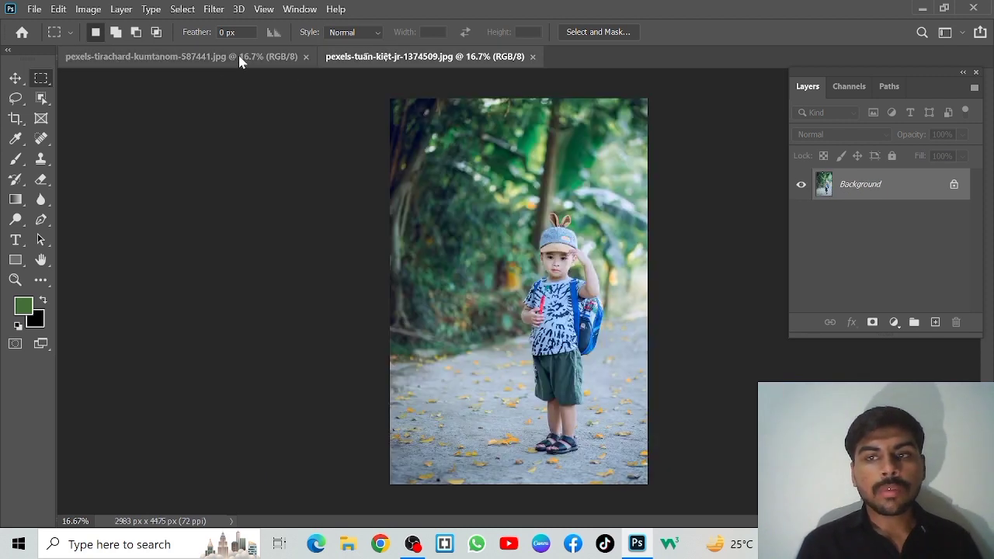
pyautogui.click(244, 59)
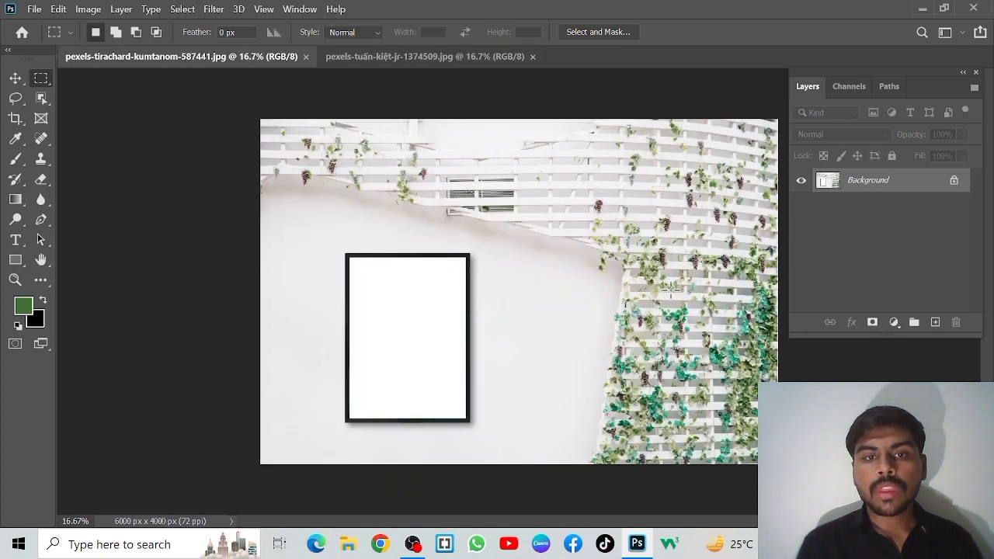
pyautogui.click(389, 57)
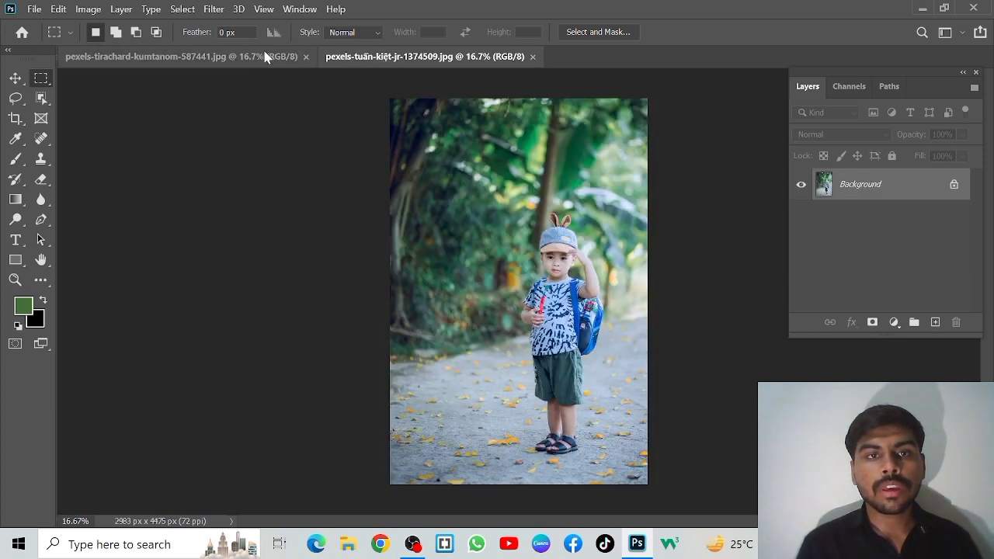
pyautogui.click(264, 56)
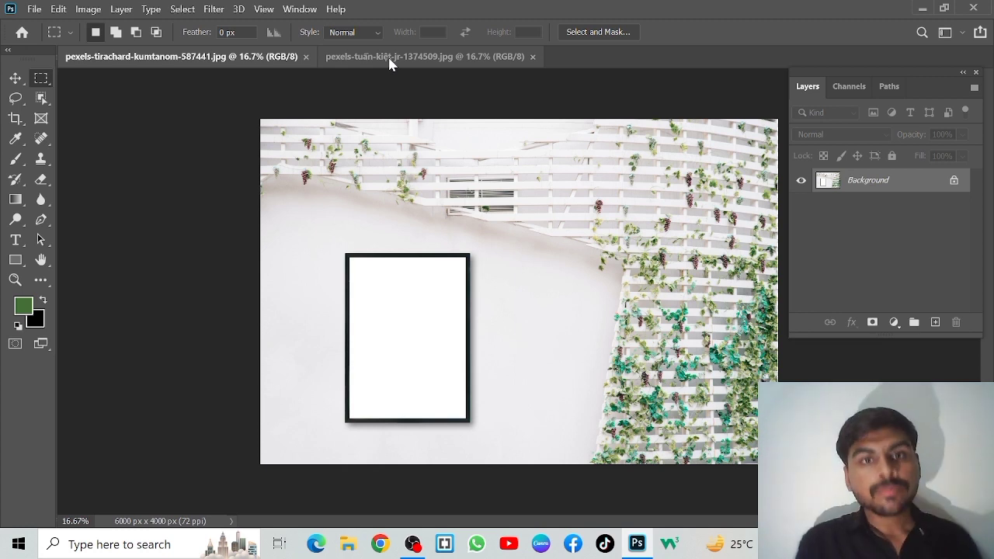
pyautogui.click(391, 59)
pyautogui.click(233, 59)
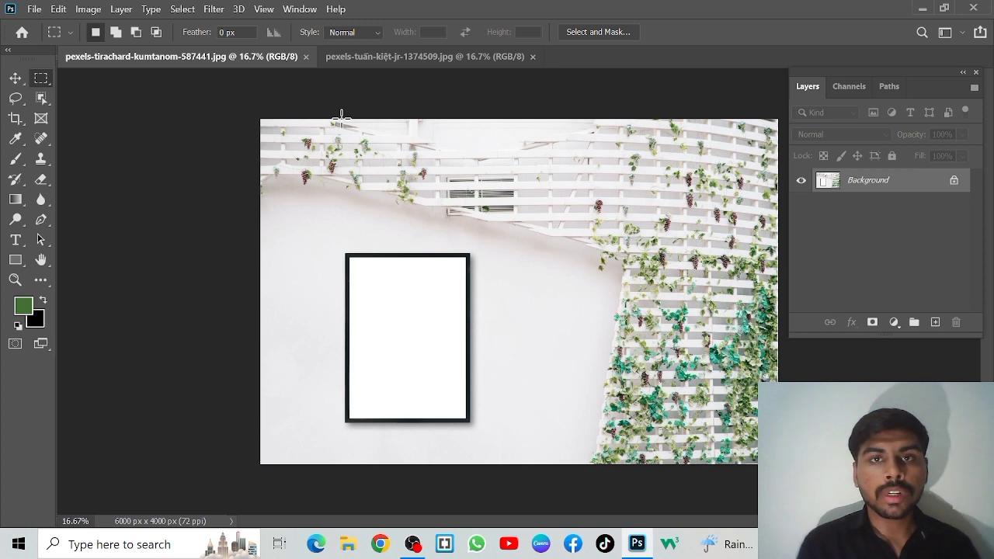
# Select the blank white area inside the wall's picture frame with a rectangular marquee.
pyautogui.moveTo(342, 117); pyautogui.dragTo(323, 61)
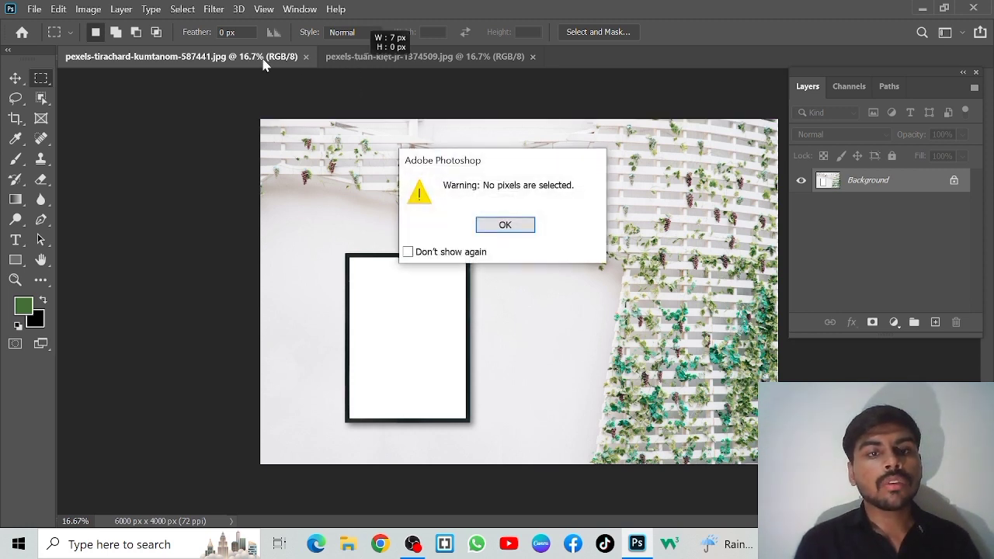
pyautogui.click(504, 225)
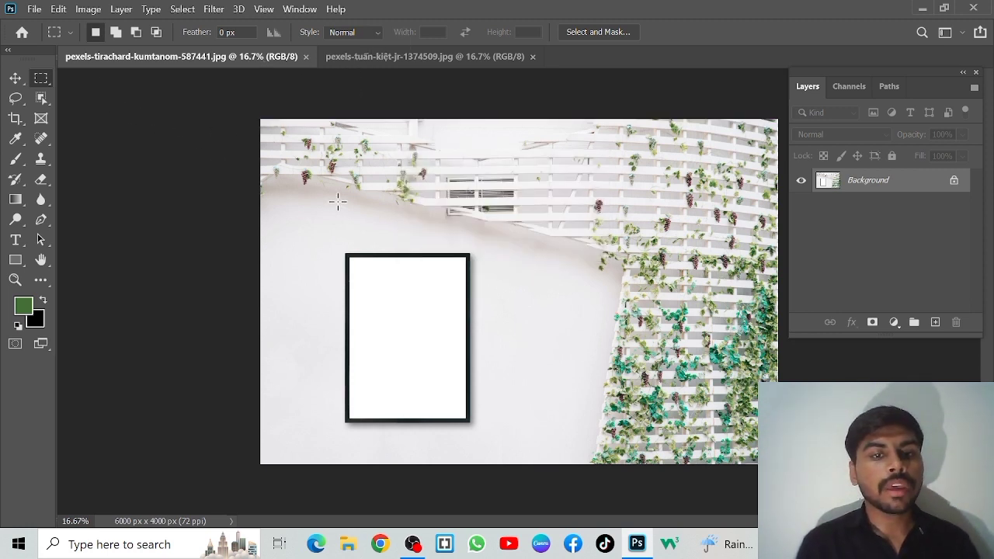
pyautogui.moveTo(351, 258); pyautogui.dragTo(466, 419)
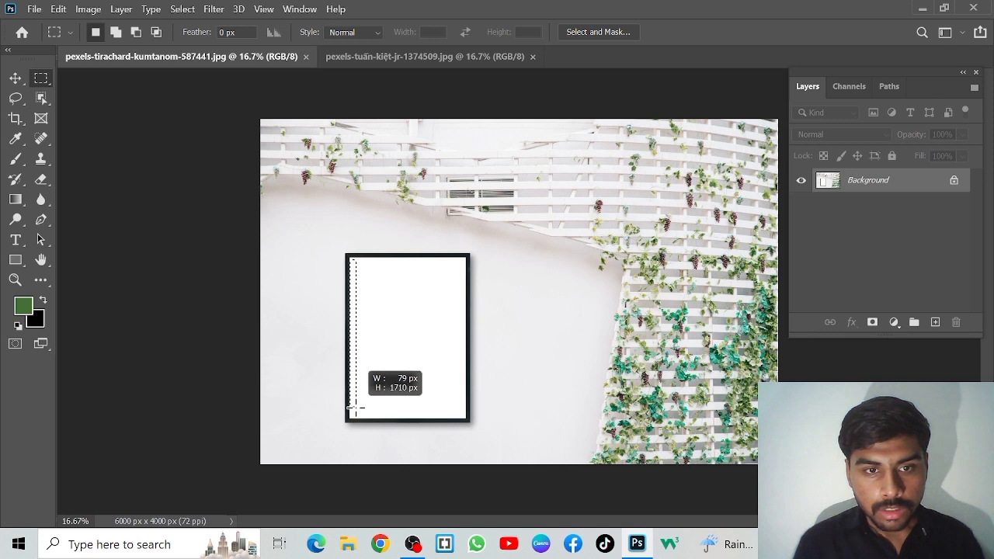
pyautogui.moveTo(416, 414); pyautogui.dragTo(466, 420)
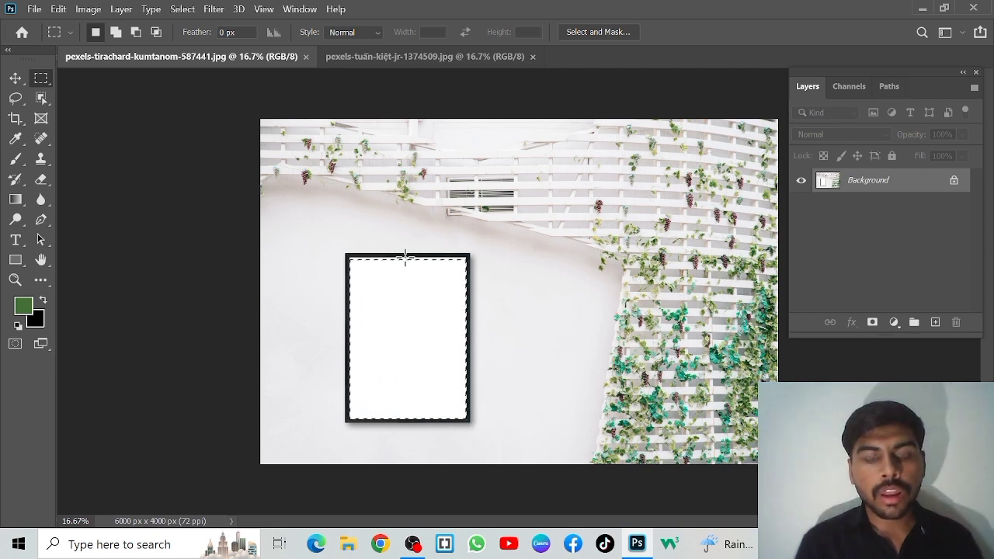
# Free-transform the selected white area, stretching its top edge up to the frame at 100.97% height.
pyautogui.hotkey('ctrl', 't')
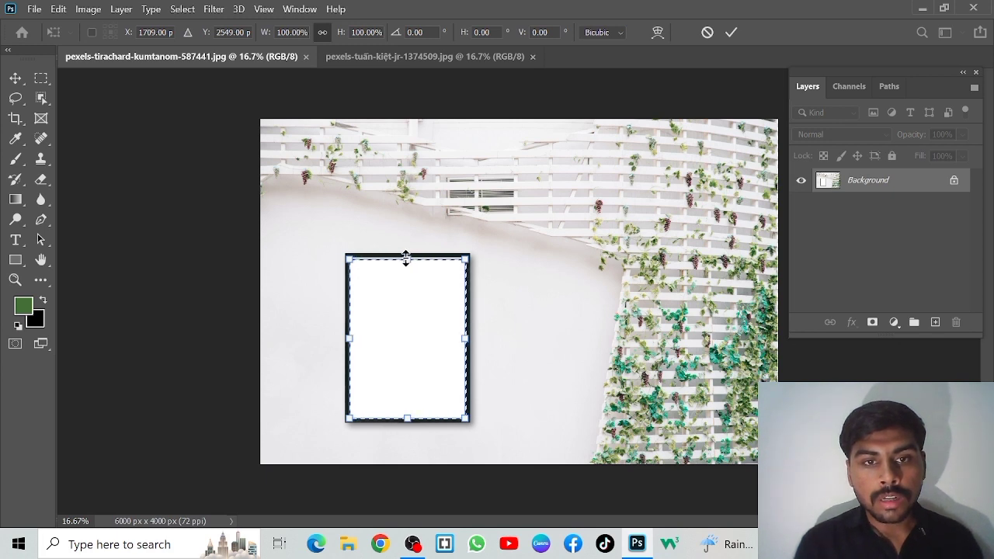
pyautogui.moveTo(407, 259); pyautogui.dragTo(409, 254)
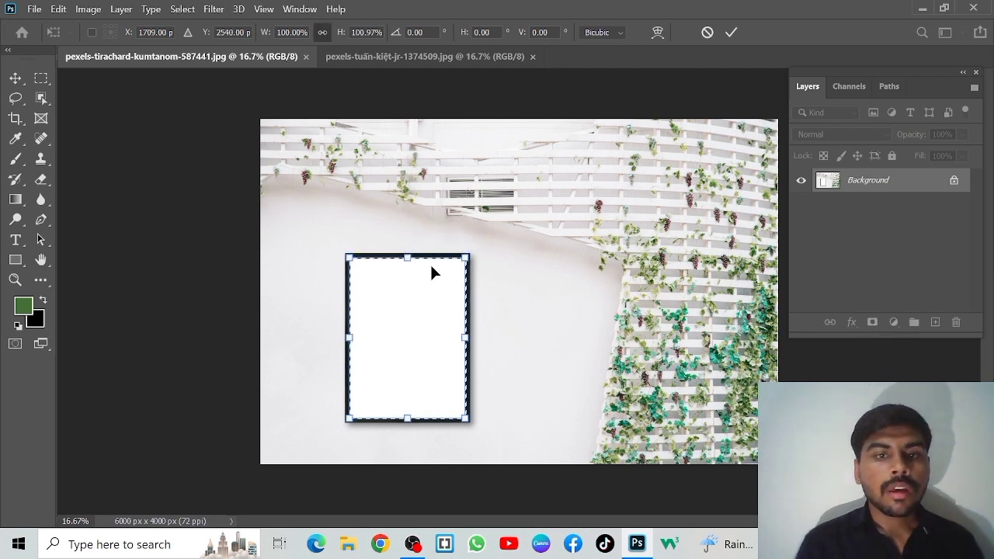
pyautogui.click(41, 78)
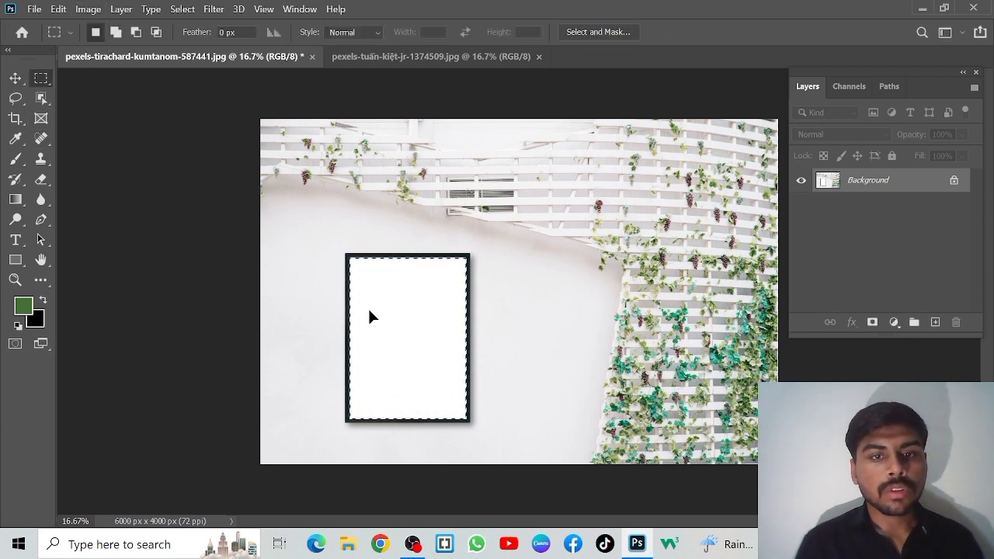
# In the photo of the boy, select a rectangle enclosing him from hat to sandals.
pyautogui.click(444, 62)
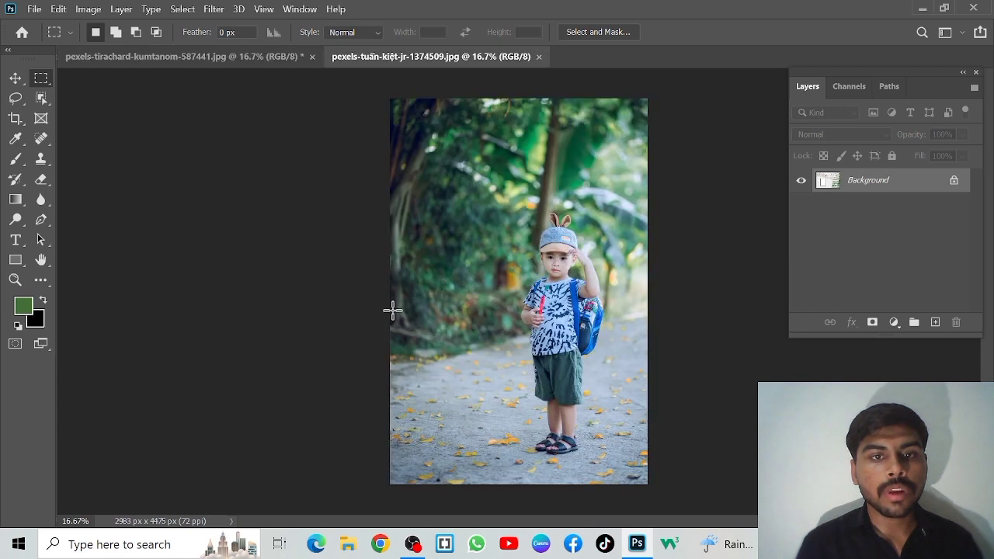
pyautogui.moveTo(517, 179); pyautogui.dragTo(593, 358)
pyautogui.hotkey('ctrl', 'd')
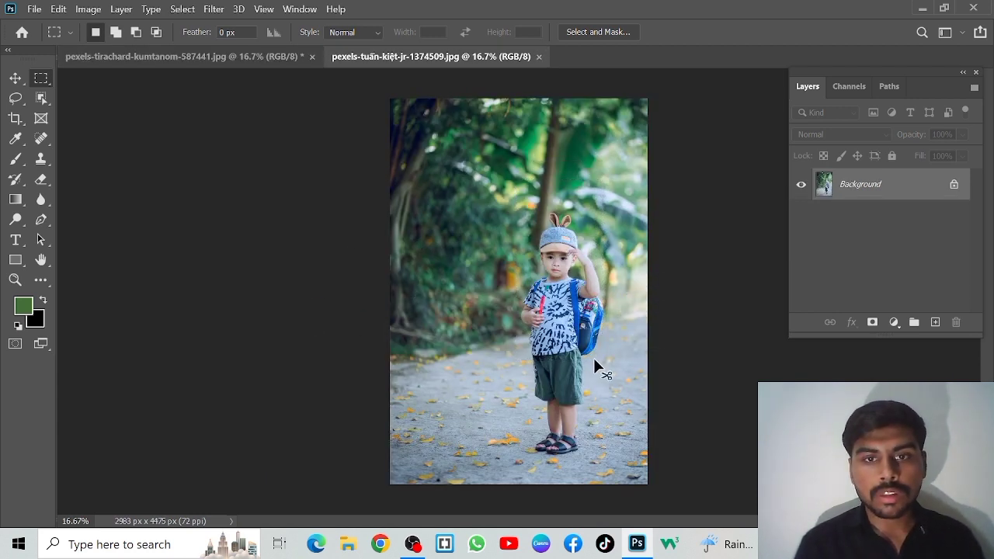
pyautogui.moveTo(519, 211); pyautogui.dragTo(611, 478)
pyautogui.click(610, 478)
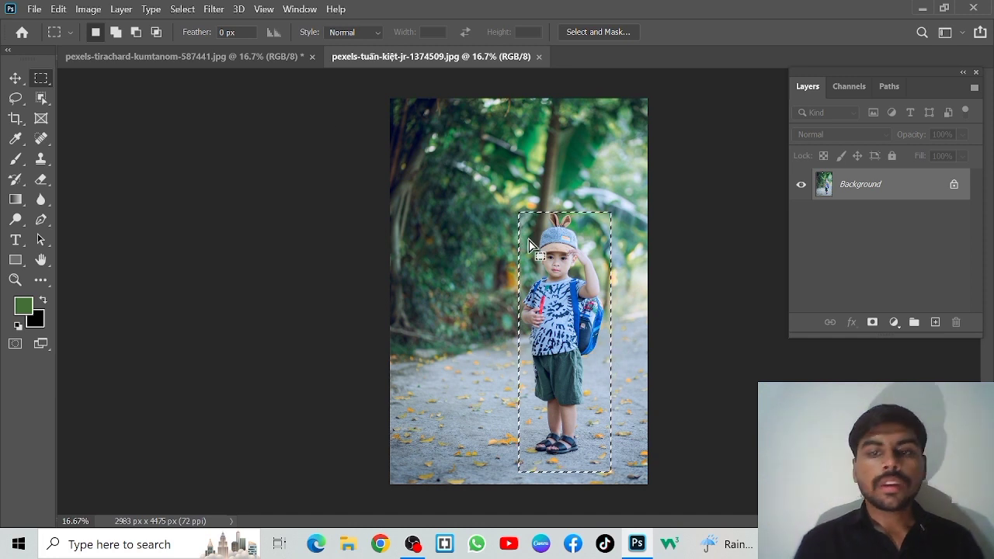
# Bring the selected boy area into the wall photo and place it over the picture frame, scaled to 78.94%.
pyautogui.click(17, 77)
pyautogui.moveTo(555, 244); pyautogui.dragTo(370, 190)
pyautogui.hotkey('ctrl', 't')
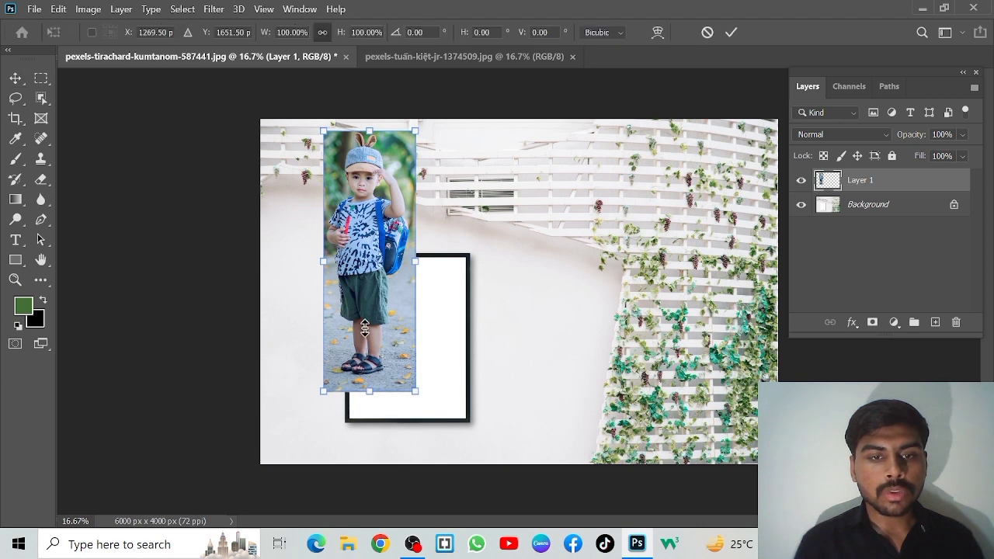
pyautogui.moveTo(416, 391); pyautogui.dragTo(406, 364)
pyautogui.moveTo(371, 324); pyautogui.dragTo(443, 327)
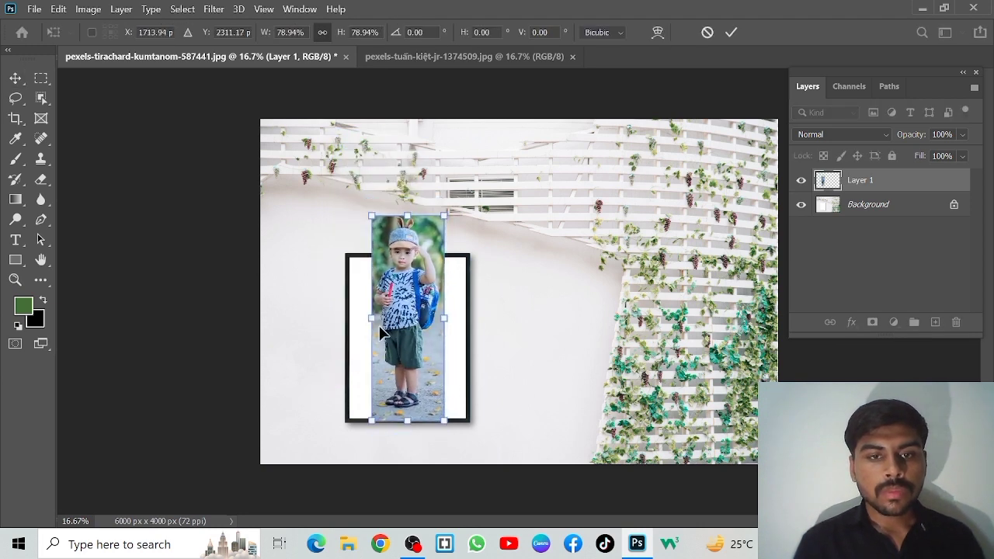
# Stretch the boy image to the inside edges of the picture frame, to 126.05% width and 61.54% height.
pyautogui.moveTo(368, 317); pyautogui.dragTo(349, 318)
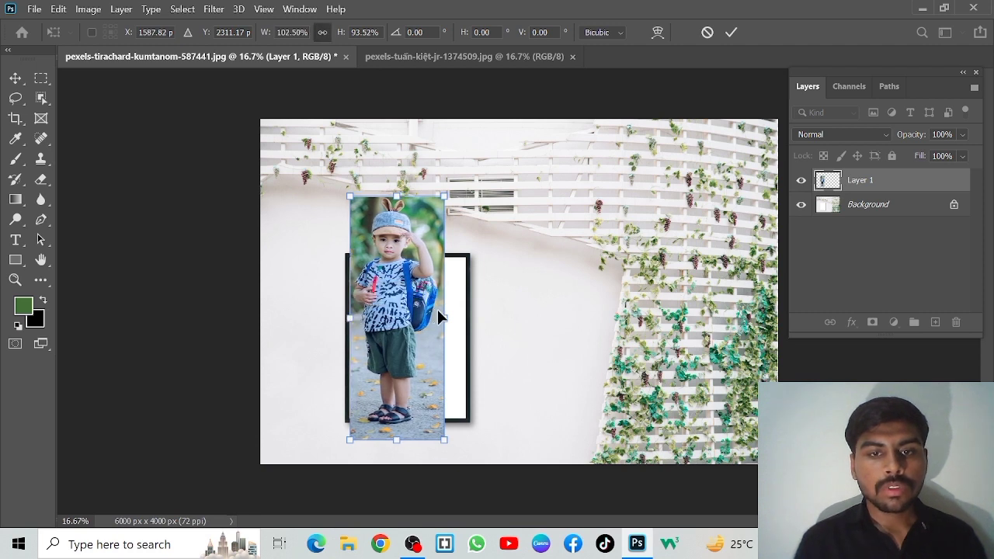
pyautogui.moveTo(442, 318); pyautogui.dragTo(459, 319)
pyautogui.moveTo(407, 196); pyautogui.dragTo(405, 255)
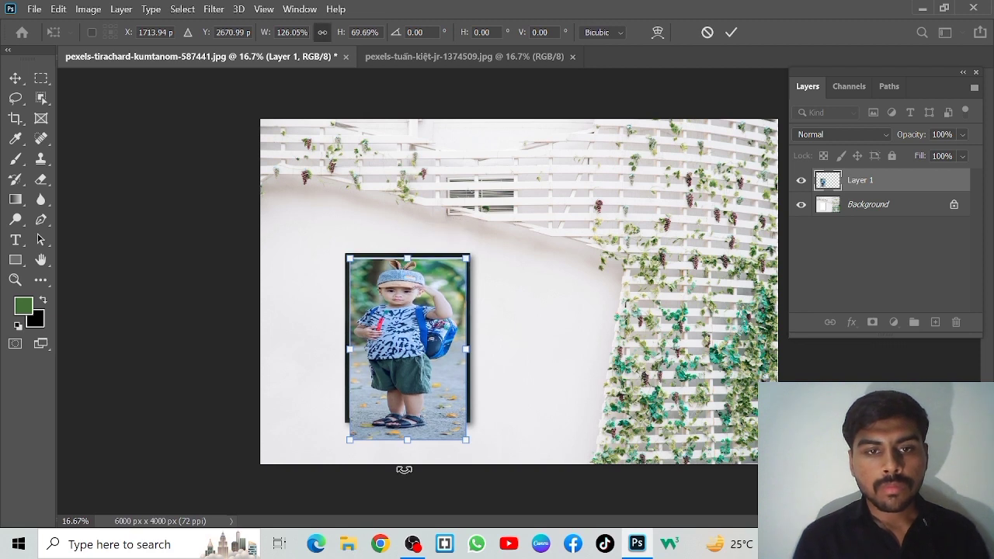
pyautogui.moveTo(407, 440); pyautogui.dragTo(406, 419)
pyautogui.press('shift')
pyautogui.press('shift')
pyautogui.press('shift')
pyautogui.press('shift')
pyautogui.press('shift')
pyautogui.press('Escape')
pyautogui.moveTo(548, 250); pyautogui.dragTo(551, 247)
pyautogui.hotkey('ctrl', 'z')
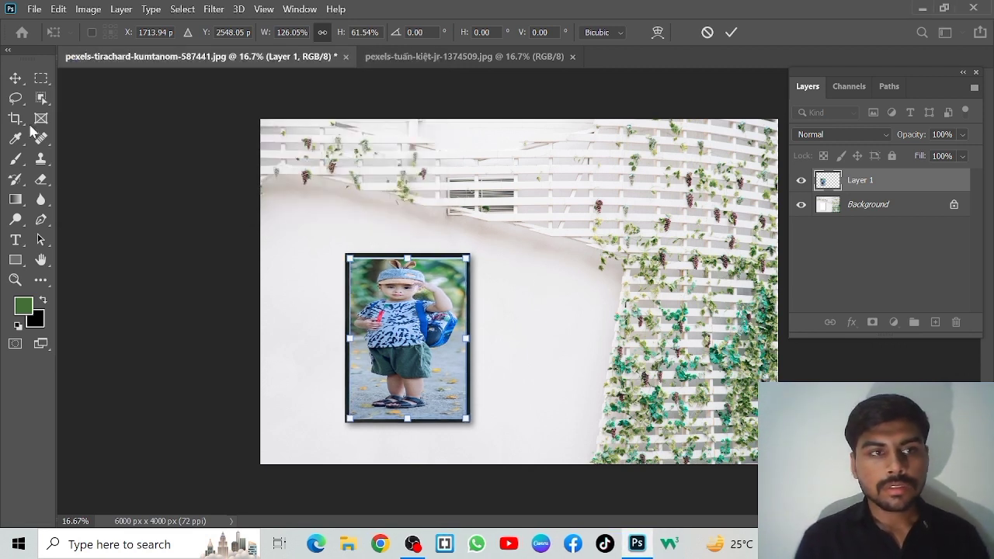
pyautogui.click(40, 79)
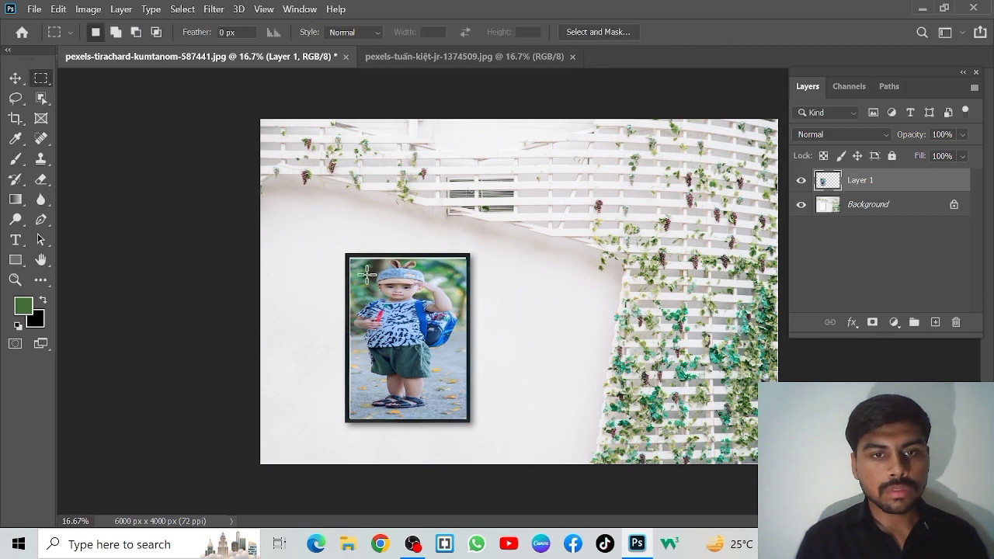
# Refine the boy image's fit in the frame by extending its top and left edges to 100.89% width and 101.29% height and nudging it down.
pyautogui.hotkey('ctrl', 't')
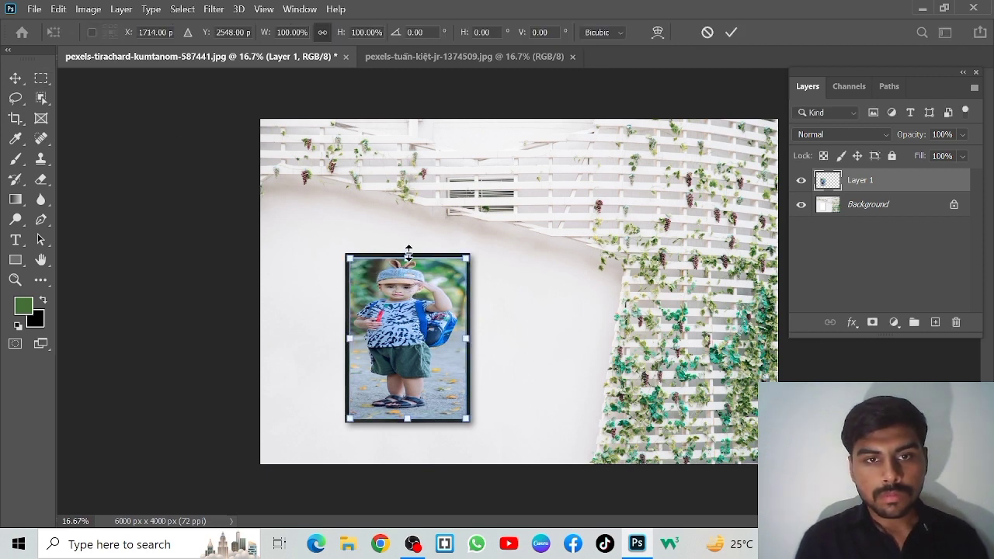
pyautogui.moveTo(407, 253); pyautogui.dragTo(407, 251)
pyautogui.hotkey('ctrl', '+')
pyautogui.hotkey('ctrl', '+')
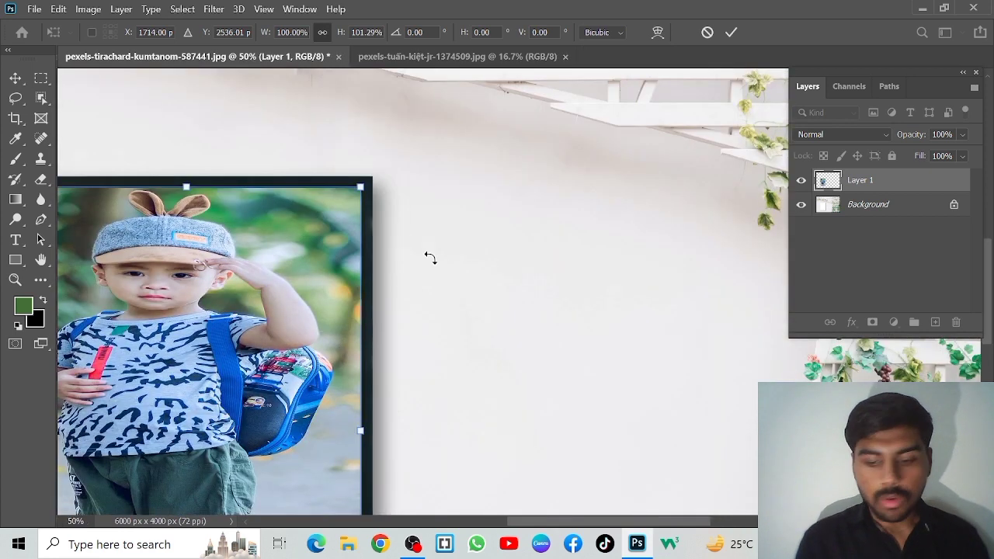
pyautogui.moveTo(486, 525); pyautogui.dragTo(553, 495)
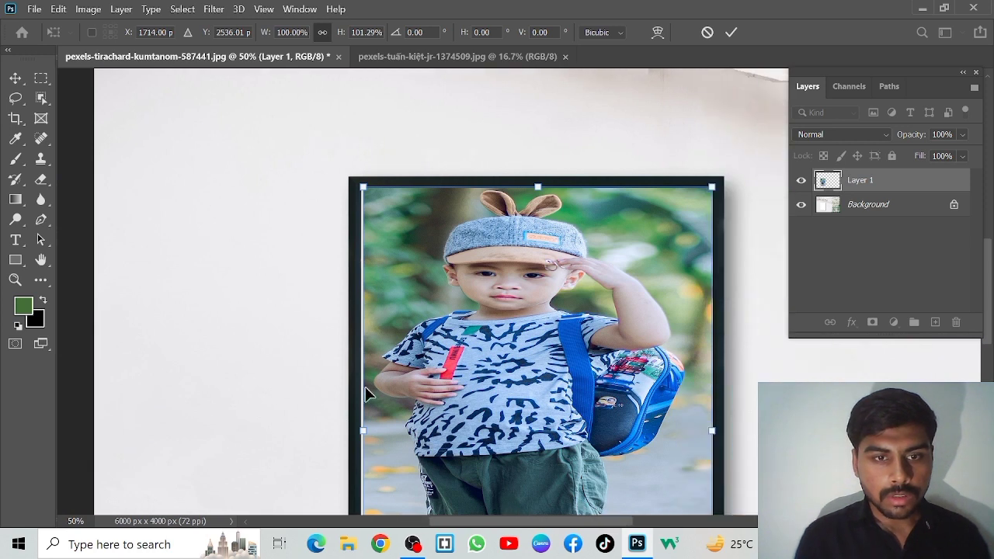
pyautogui.moveTo(362, 436); pyautogui.dragTo(360, 435)
pyautogui.press('Down')
pyautogui.press('Down')
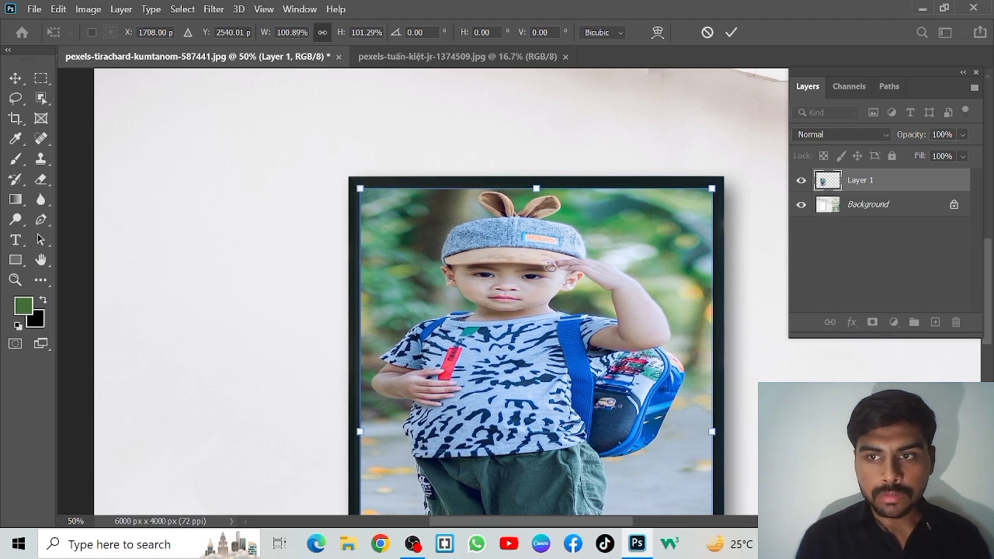
pyautogui.press('Return')
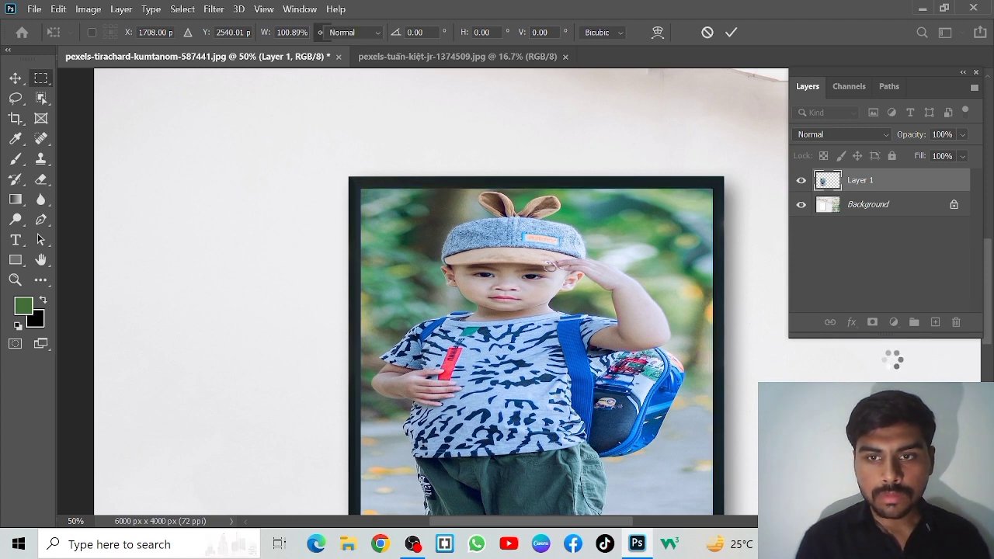
pyautogui.moveTo(985, 363); pyautogui.dragTo(986, 380)
pyautogui.hotkey('ctrl', '0')
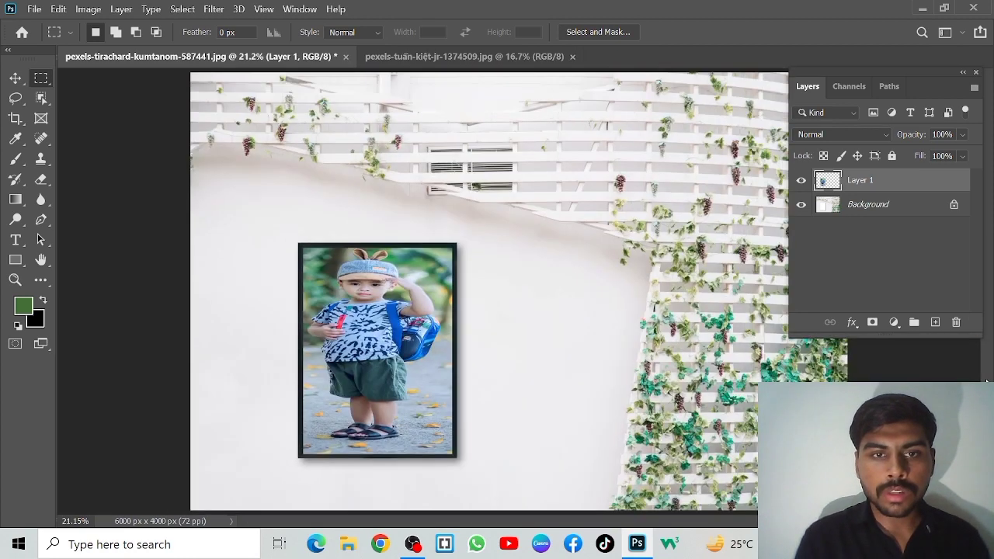
pyautogui.hotkey('ctrl', '+')
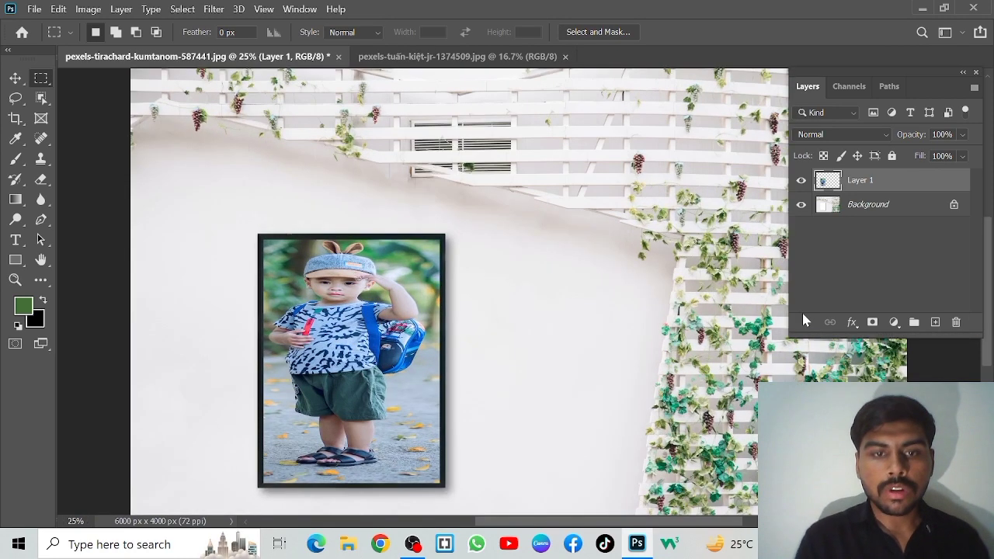
pyautogui.hotkey('ctrl', '0')
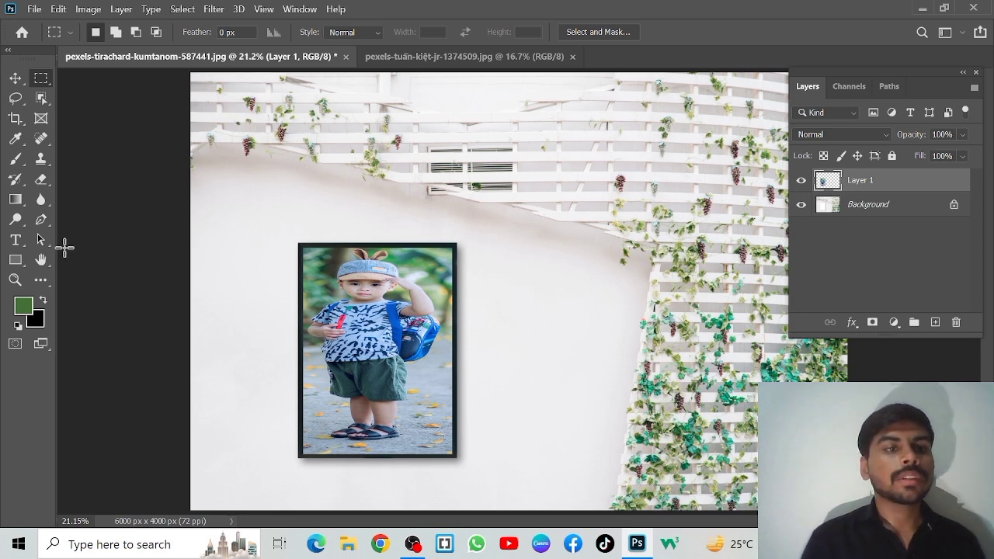
pyautogui.rightClick(40, 80)
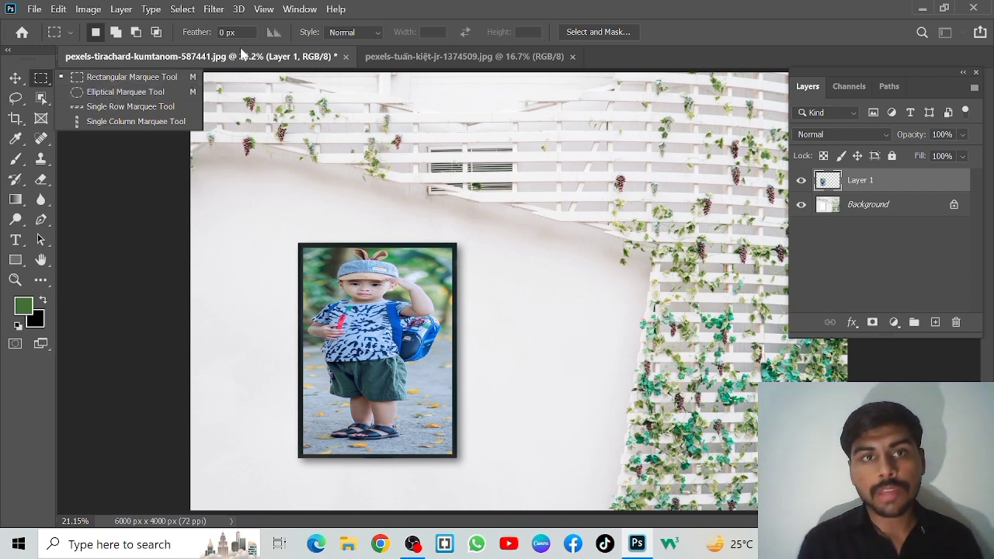
# Hide the Layers panel and open the coffee mug photo pexels-spotwizardlee-7333831.jpg from the recent files.
pyautogui.click(317, 113)
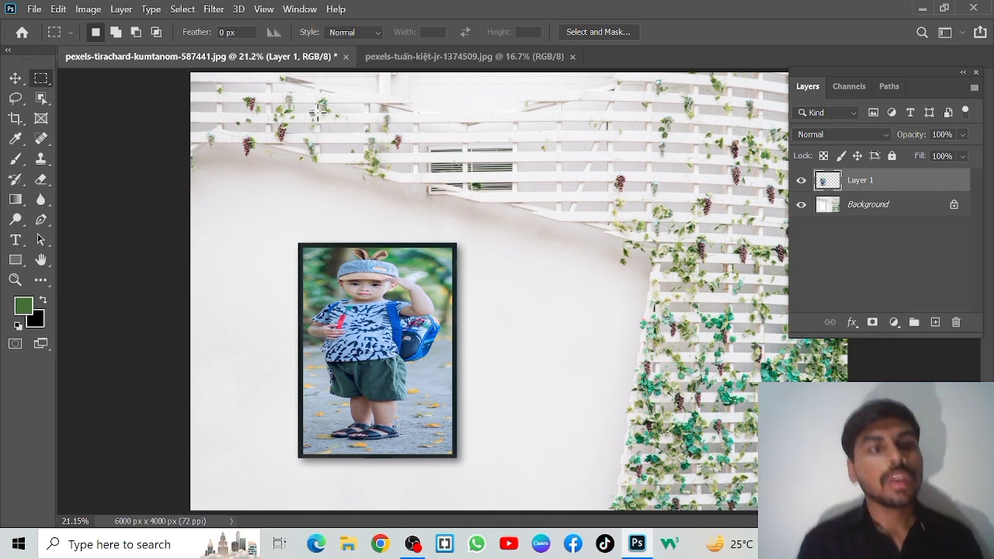
pyautogui.click(21, 34)
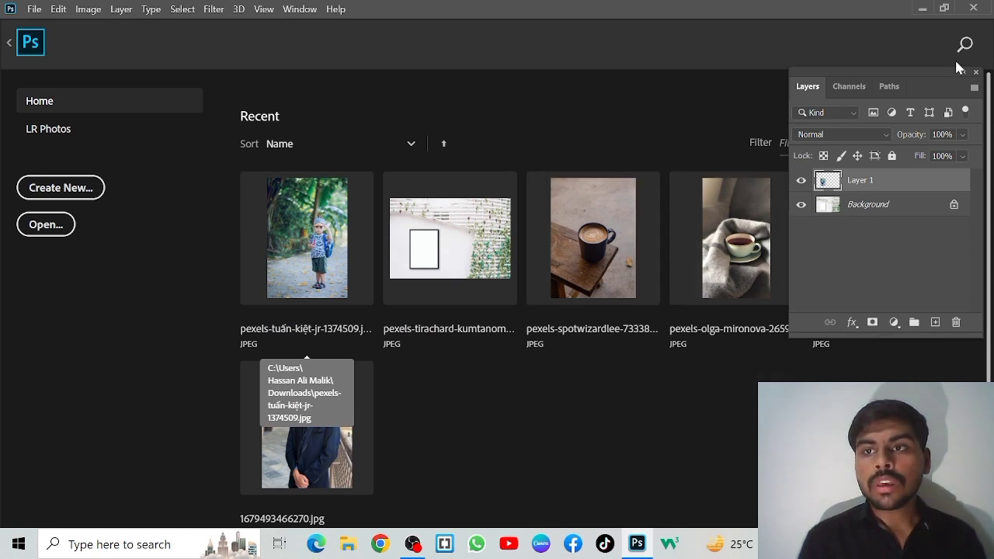
pyautogui.click(976, 74)
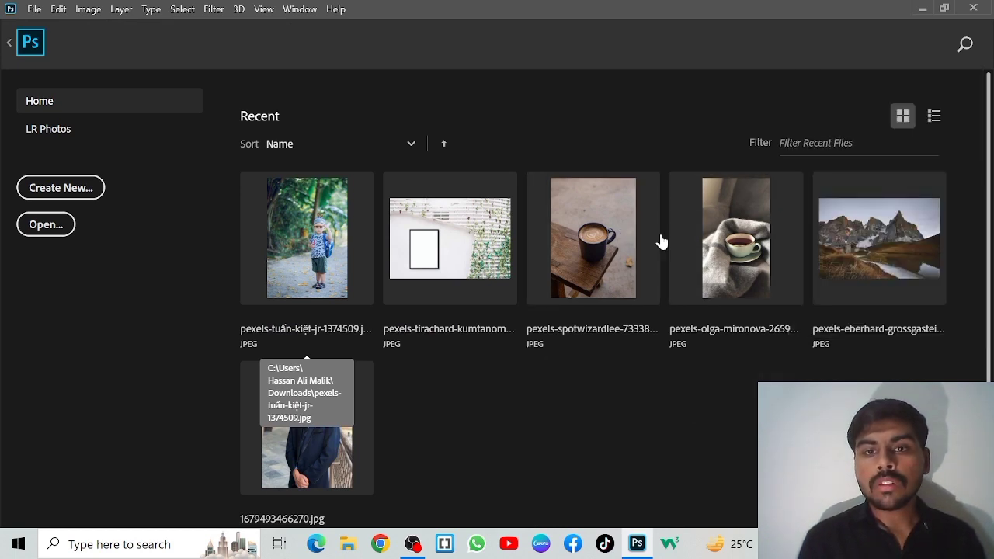
pyautogui.click(615, 255)
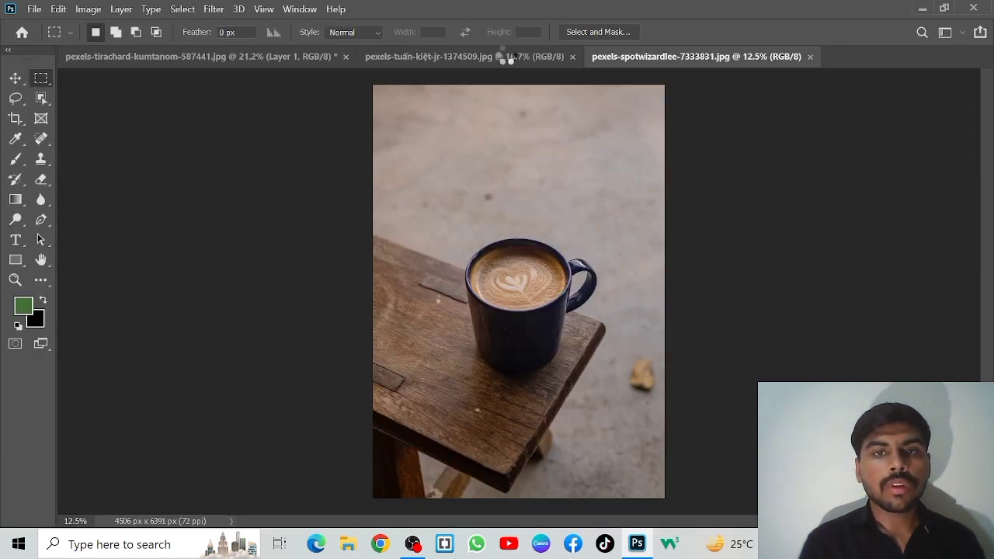
# Clear the selection in the boy photo and close both that photo and the framed wall photo without saving.
pyautogui.click(489, 64)
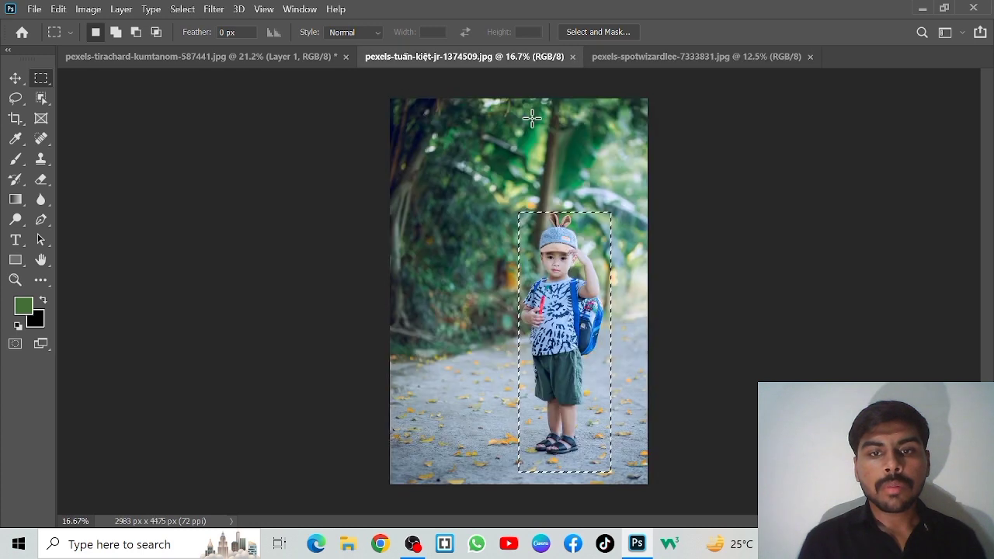
pyautogui.hotkey('ctrl', 'd')
pyautogui.click(682, 66)
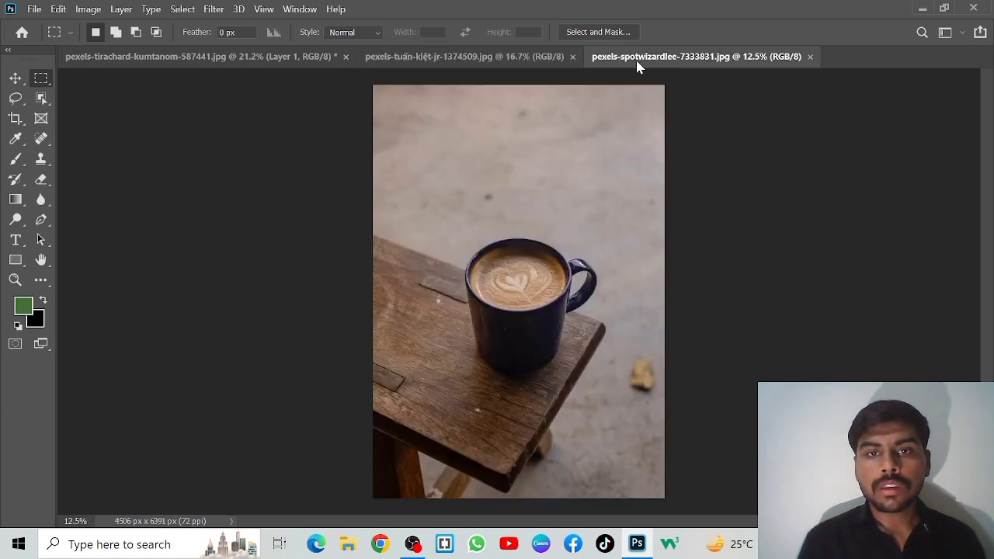
pyautogui.click(279, 62)
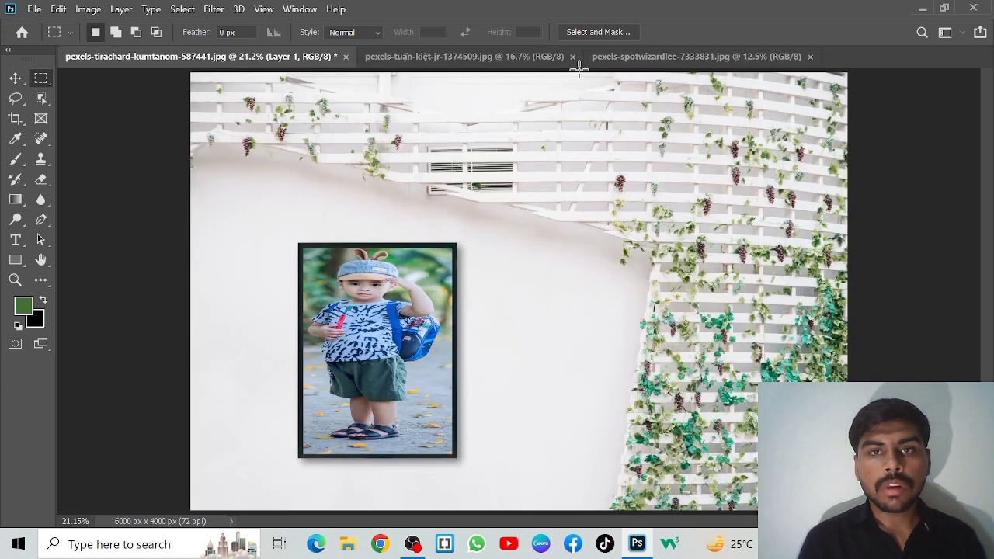
pyautogui.click(795, 58)
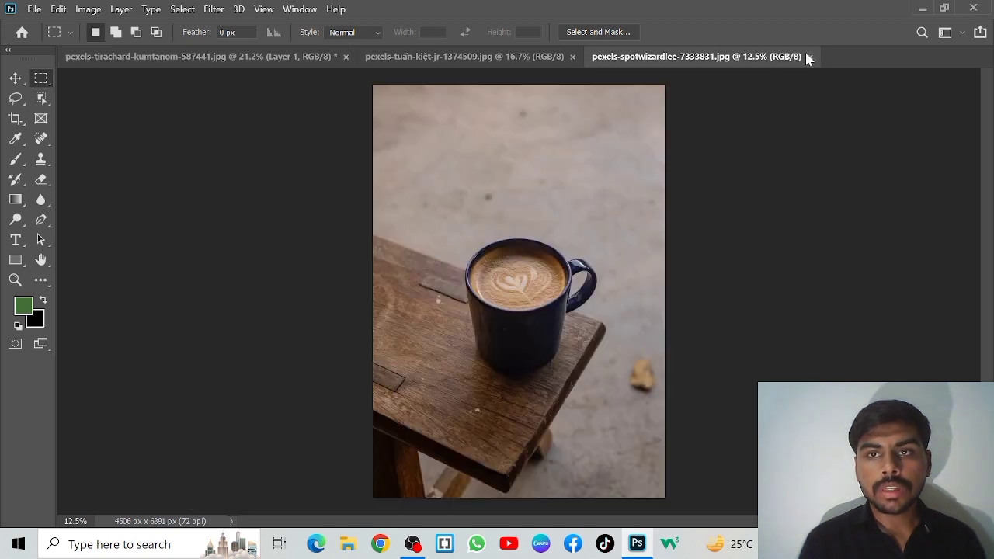
pyautogui.click(573, 57)
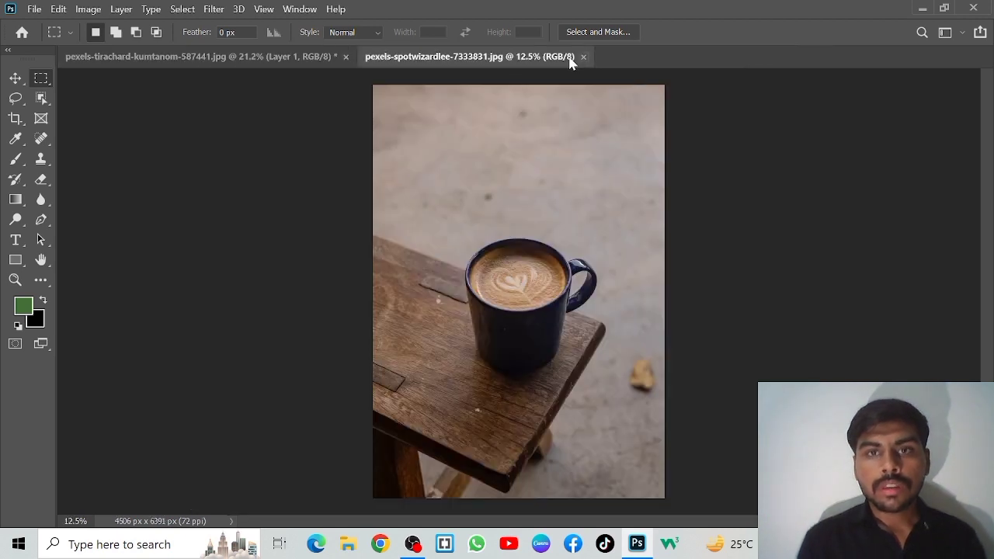
pyautogui.click(345, 56)
pyautogui.click(540, 229)
# Open the tea cup photo pexels-olga-mironova-2659387.jpg from the recent files.
pyautogui.click(36, 8)
pyautogui.click(47, 115)
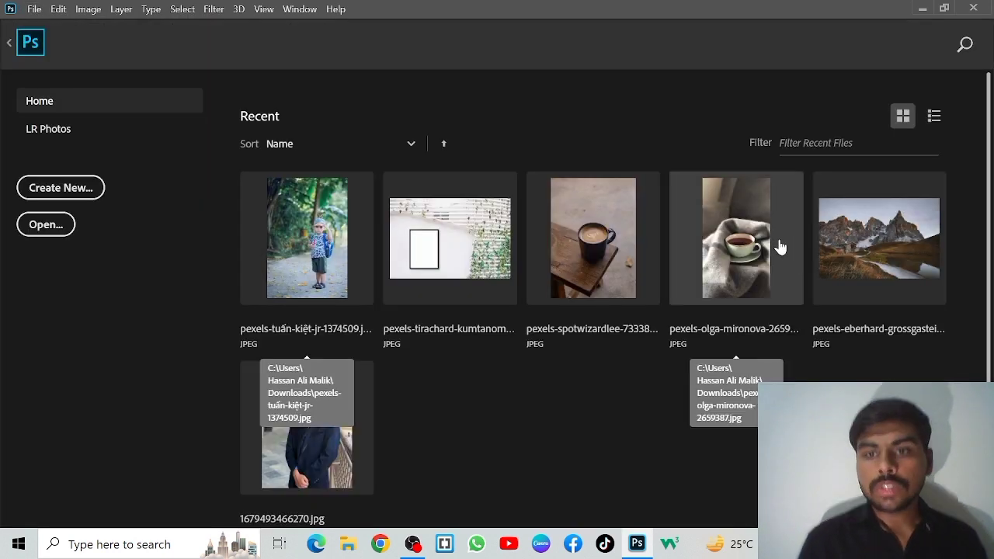
pyautogui.click(765, 247)
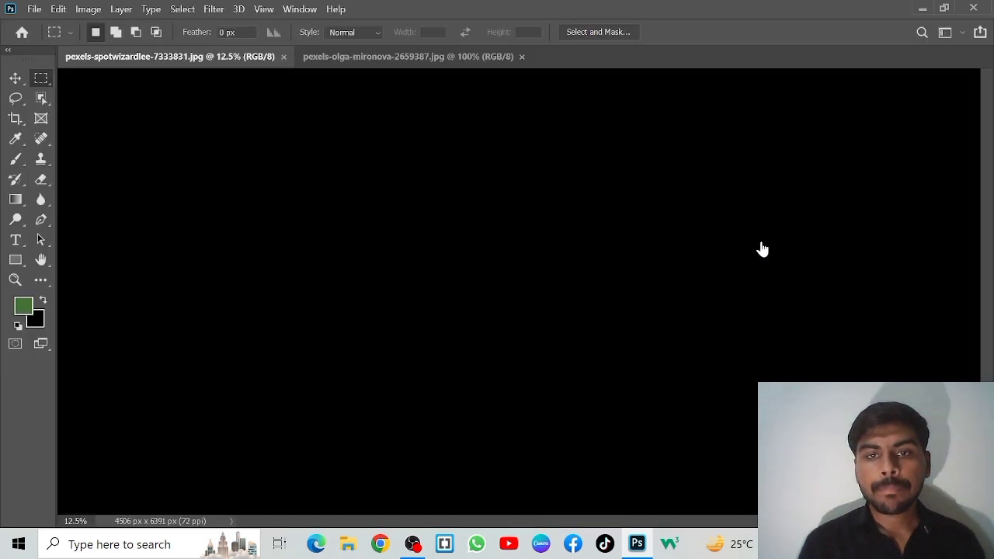
pyautogui.click(266, 60)
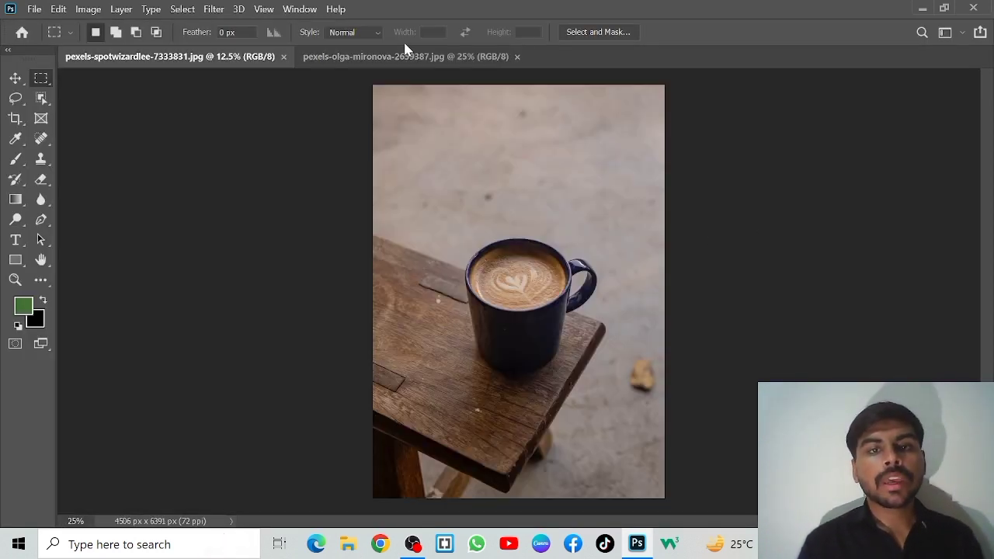
pyautogui.click(400, 69)
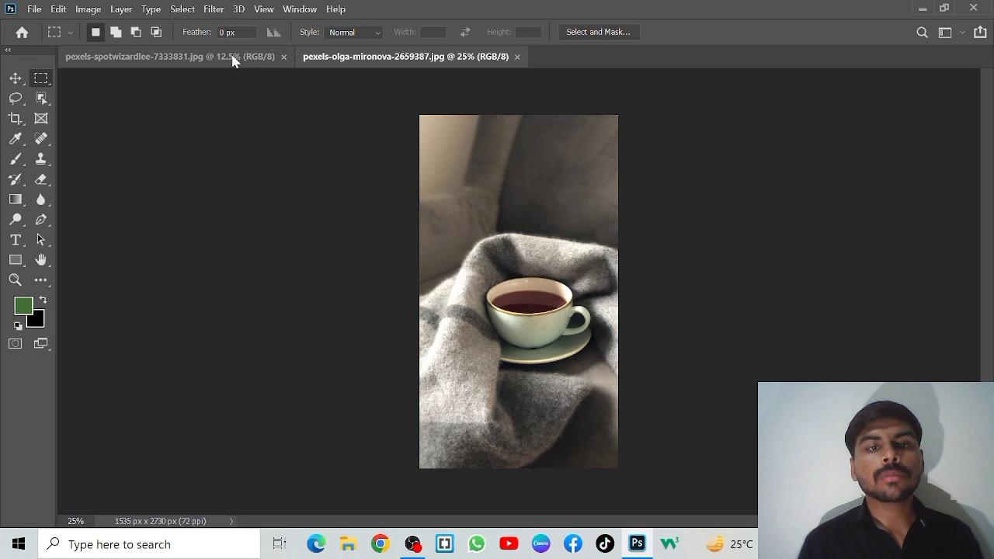
pyautogui.click(248, 59)
pyautogui.click(385, 62)
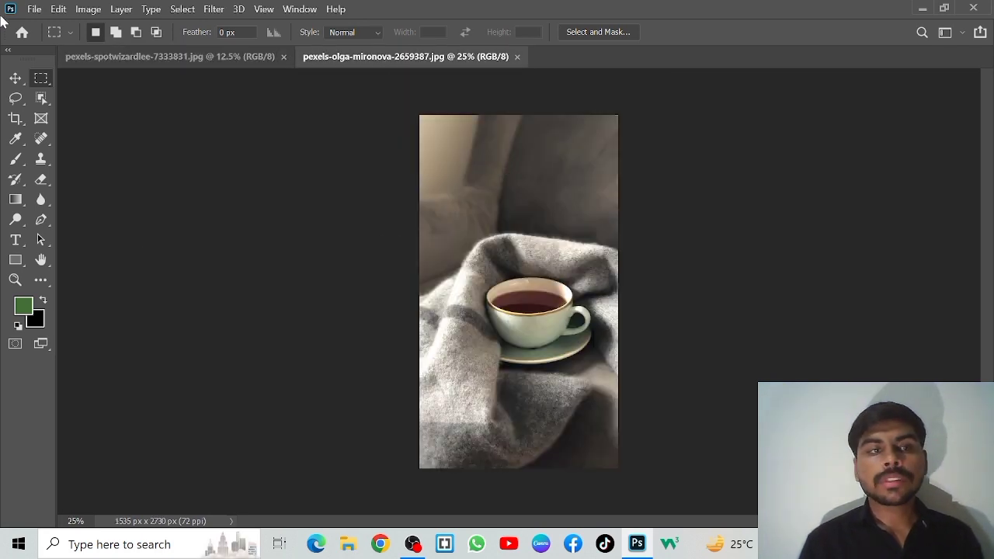
pyautogui.click(179, 58)
pyautogui.rightClick(46, 81)
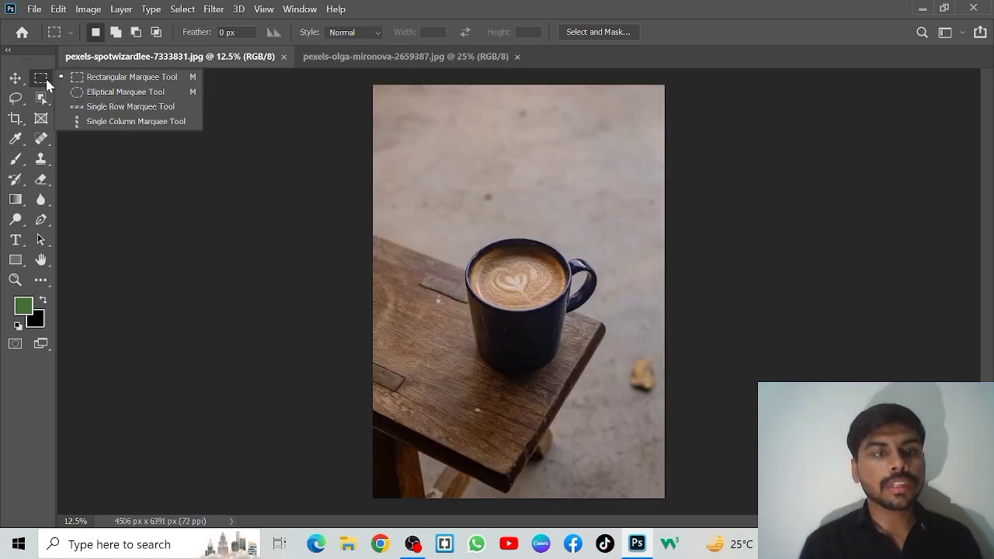
pyautogui.click(388, 70)
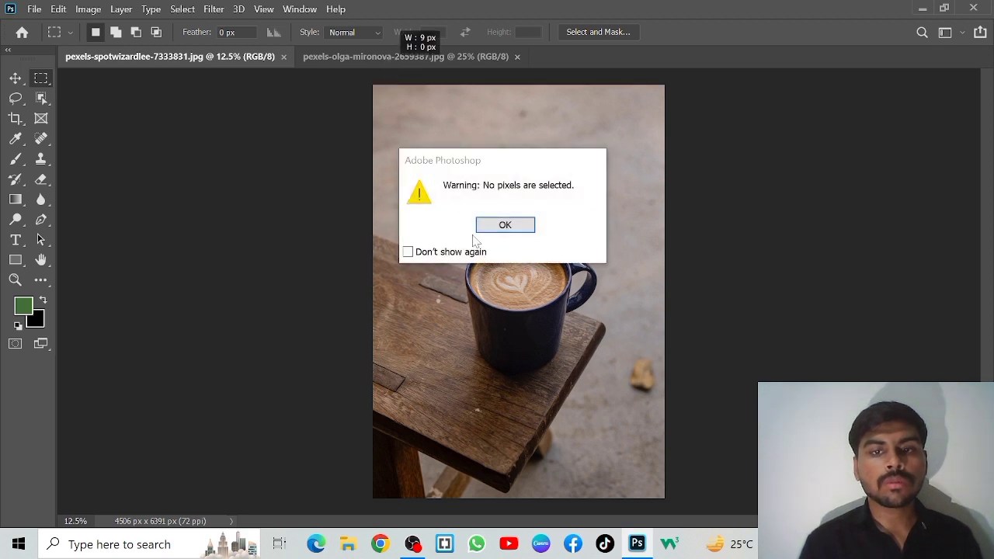
pyautogui.press('Return')
# Bring the tea cup photo to the front and choose the Elliptical Marquee Tool.
pyautogui.click(415, 55)
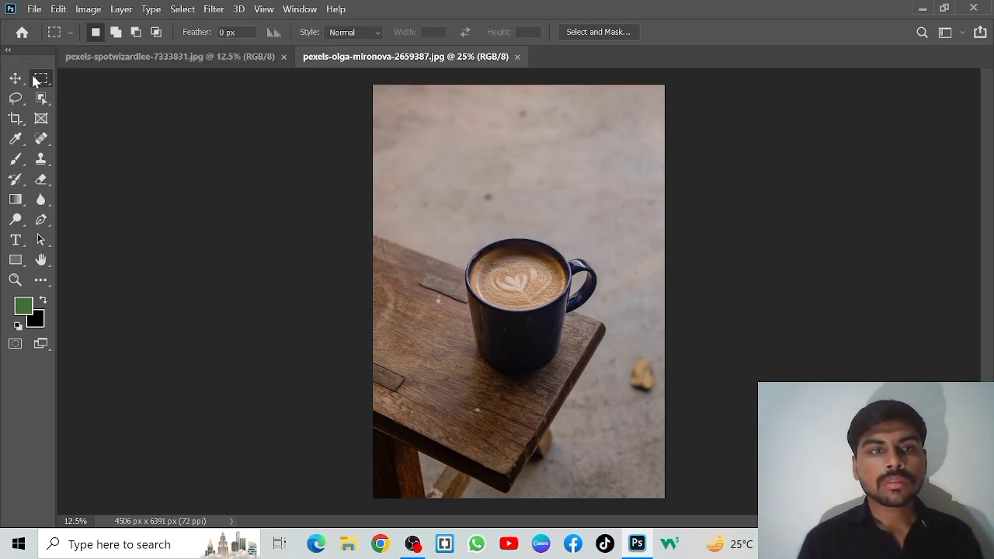
pyautogui.rightClick(39, 81)
pyautogui.click(80, 93)
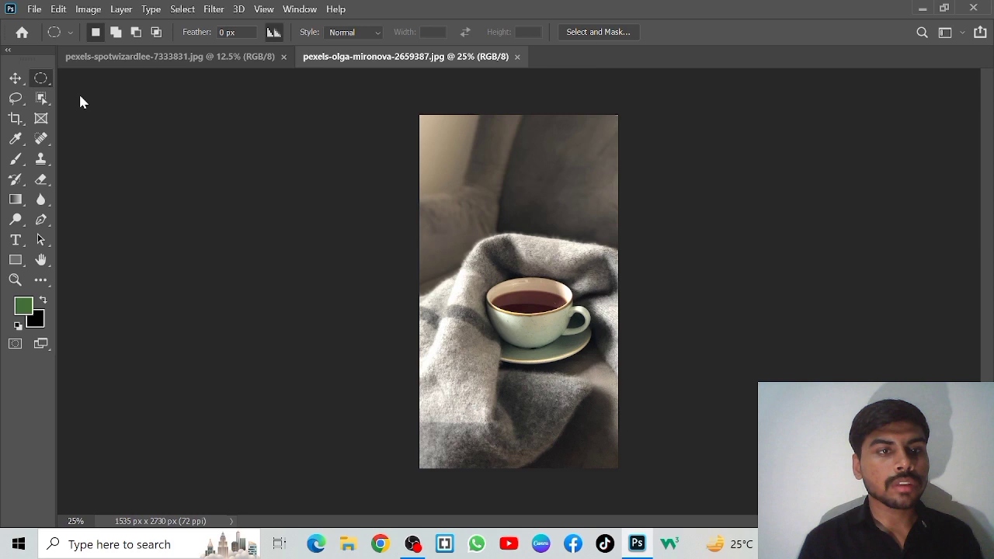
pyautogui.hotkey('ctrl', '+')
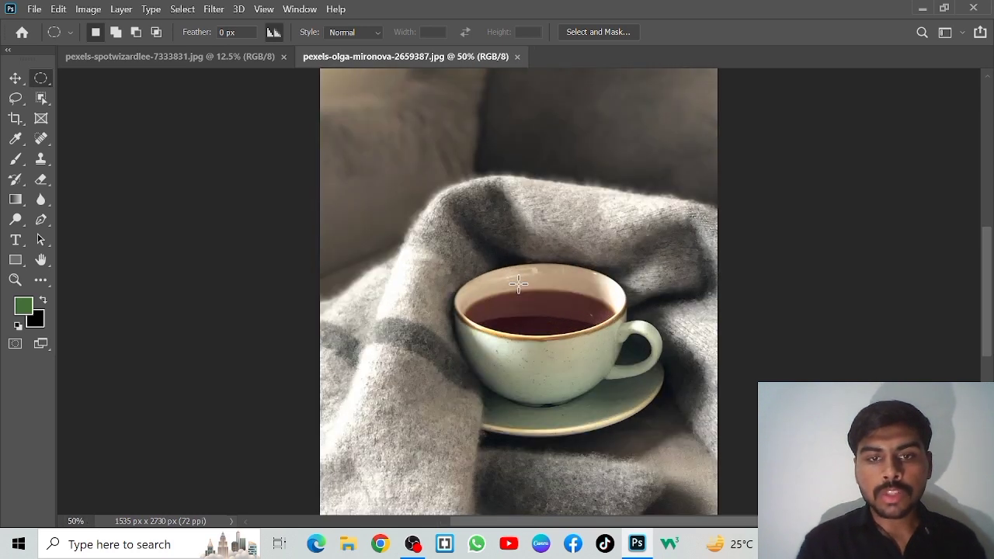
pyautogui.moveTo(482, 287); pyautogui.dragTo(597, 334)
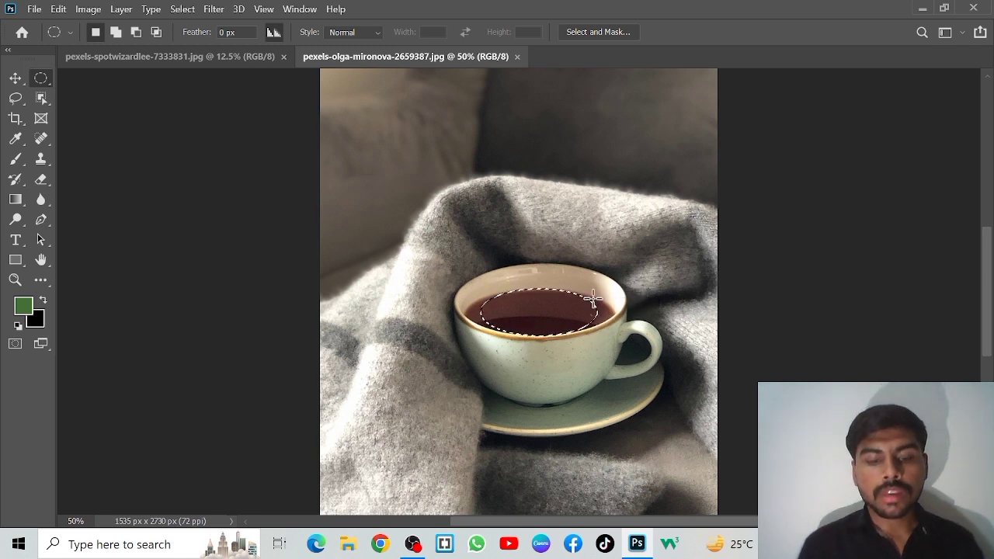
pyautogui.hotkey('ctrl', 't')
pyautogui.moveTo(599, 309); pyautogui.dragTo(613, 309)
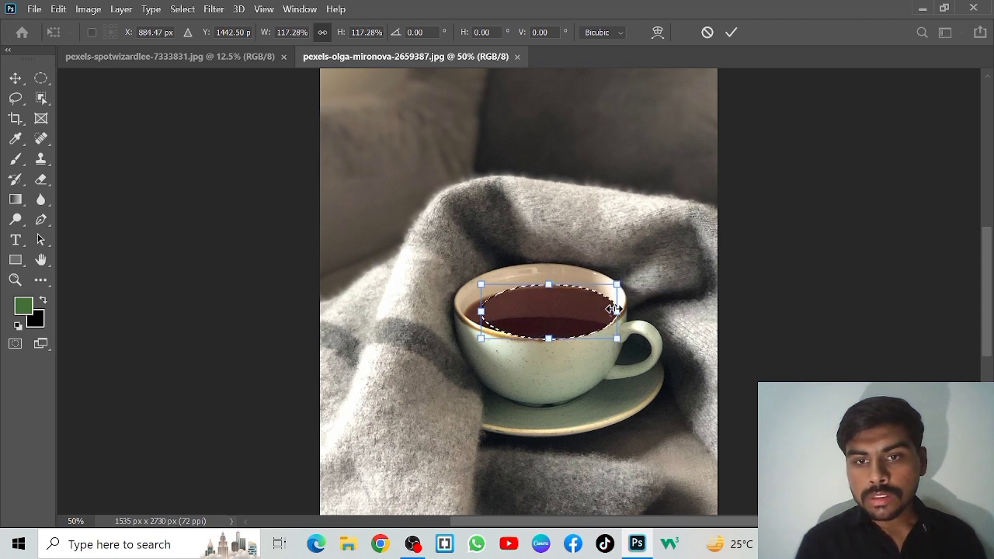
pyautogui.moveTo(480, 311); pyautogui.dragTo(462, 310)
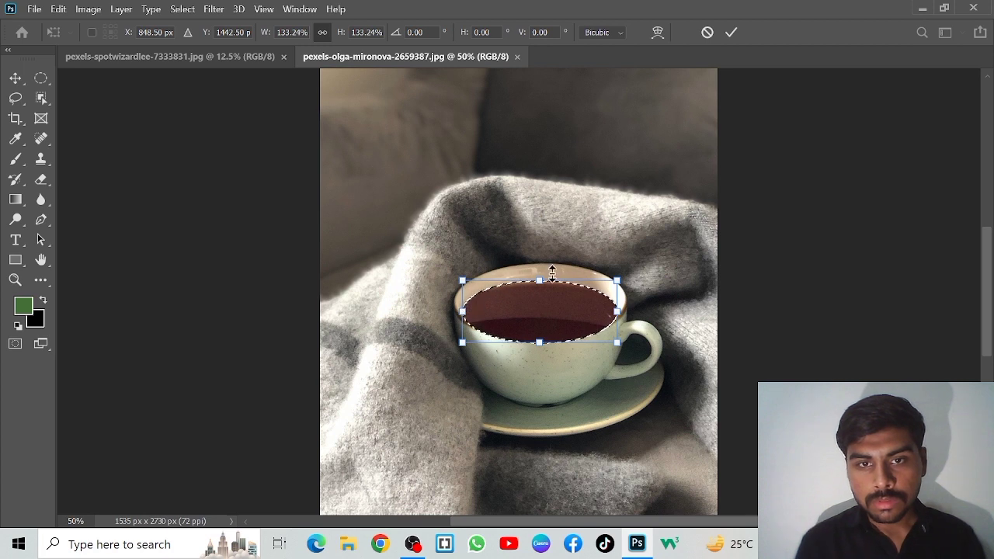
pyautogui.moveTo(535, 273); pyautogui.dragTo(543, 276)
pyautogui.click(178, 59)
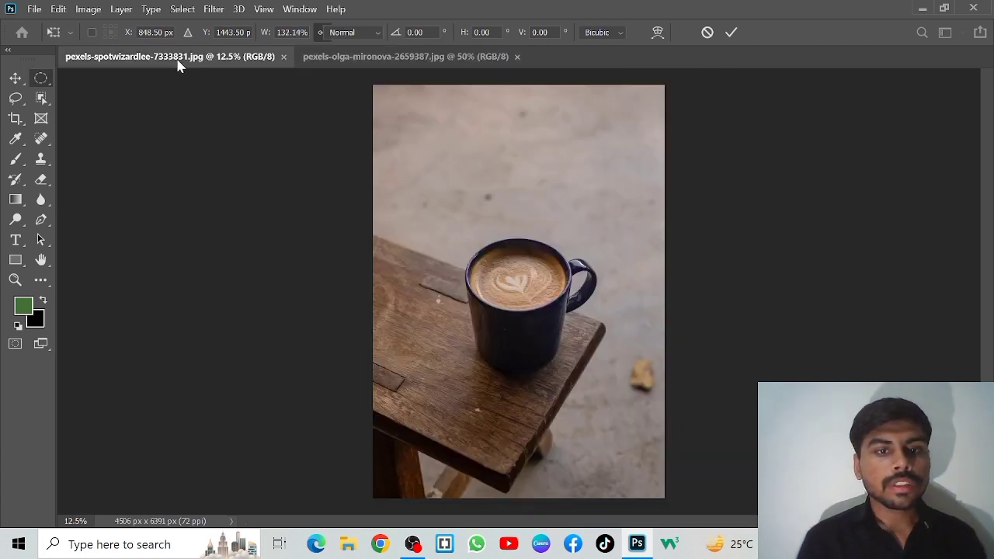
pyautogui.click(412, 56)
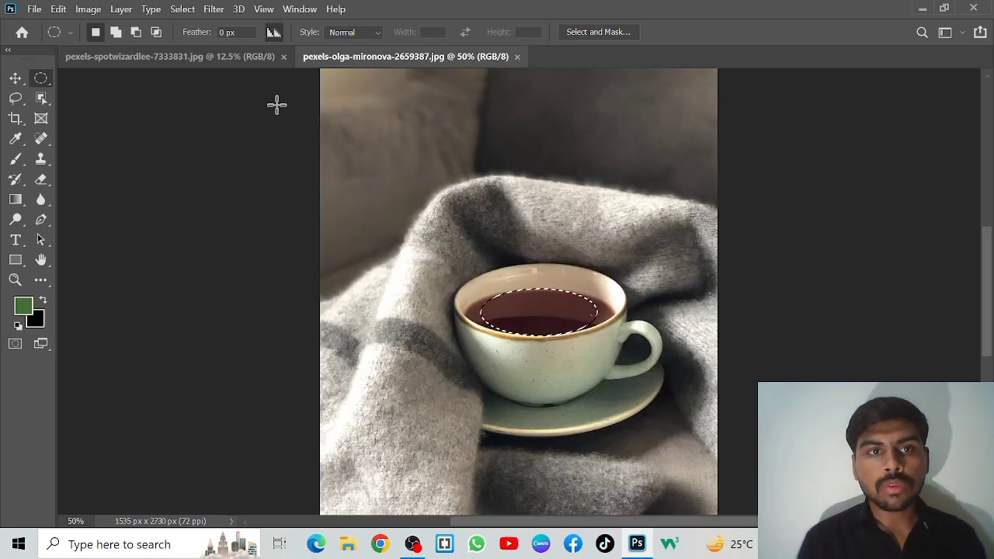
pyautogui.hotkey('ctrl', 'shift', 'alt', 'v')
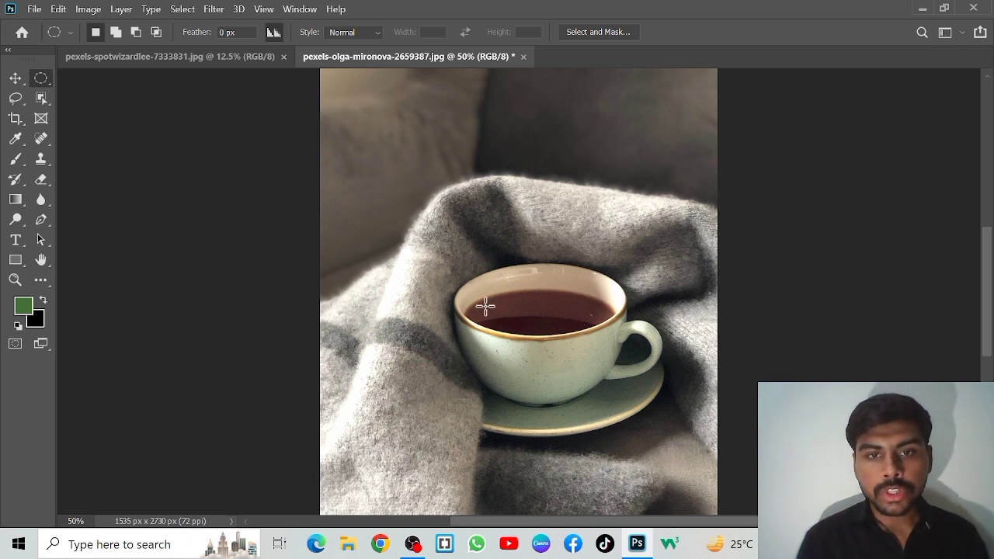
# Select the tea surface inside the cup with an ellipse and widen it to the tea's outer edge.
pyautogui.moveTo(479, 291); pyautogui.dragTo(609, 335)
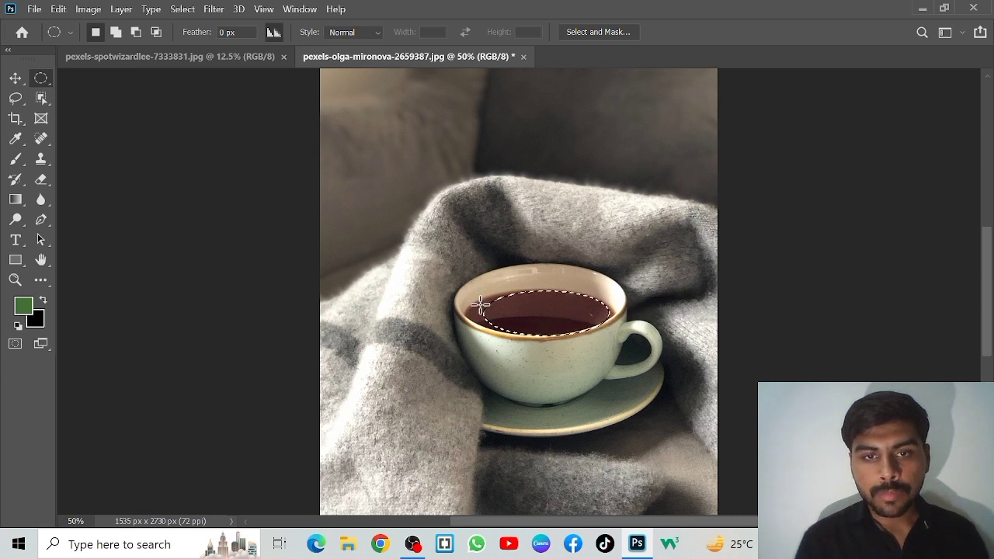
pyautogui.hotkey('ctrl', 't')
pyautogui.moveTo(483, 312); pyautogui.dragTo(465, 315)
# Bring the selected tea into the coffee mug photo and stretch it over the coffee to 257.18% width and 509.51% height.
pyautogui.moveTo(608, 312); pyautogui.dragTo(445, 258)
pyautogui.click(16, 79)
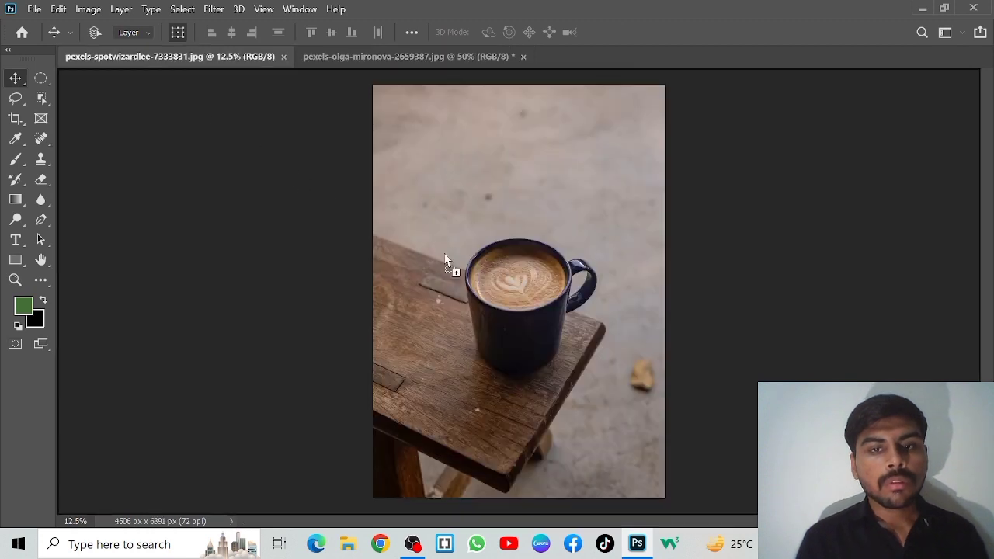
pyautogui.moveTo(525, 301); pyautogui.dragTo(569, 278)
pyautogui.moveTo(513, 254); pyautogui.dragTo(512, 246)
pyautogui.moveTo(458, 267); pyautogui.dragTo(472, 273)
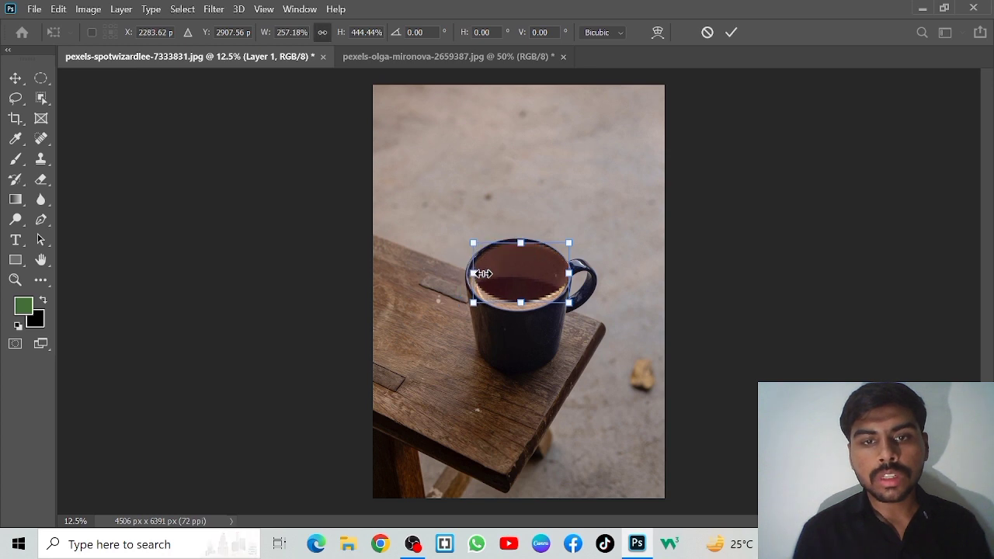
pyautogui.moveTo(519, 299); pyautogui.dragTo(520, 309)
pyautogui.press('shift')
pyautogui.press('shift')
pyautogui.press('shift')
pyautogui.press('shift')
pyautogui.press('shift')
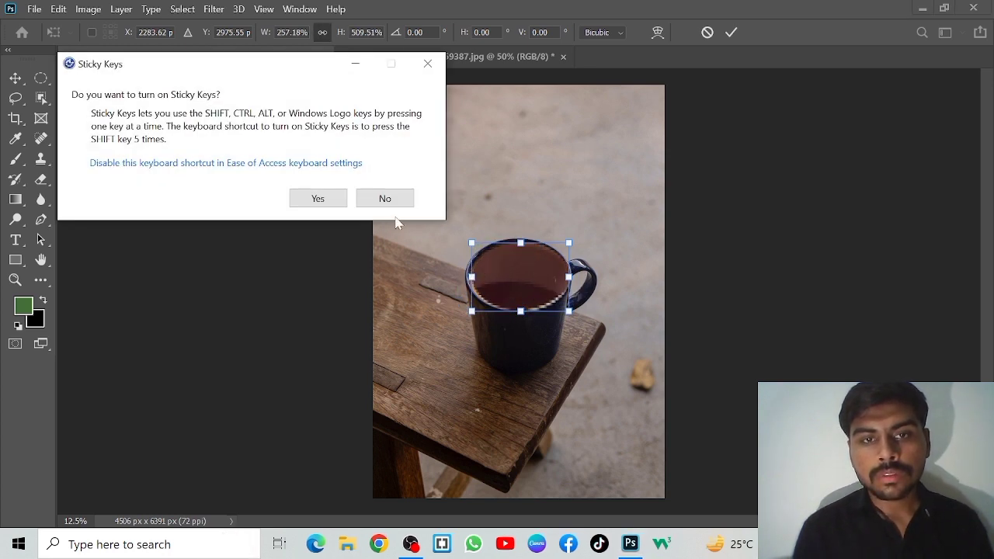
pyautogui.click(383, 197)
# Adjust the tea image's edges toward the mug's inner rim, to 256.31% width and 515.61% height.
pyautogui.hotkey('ctrl', '+')
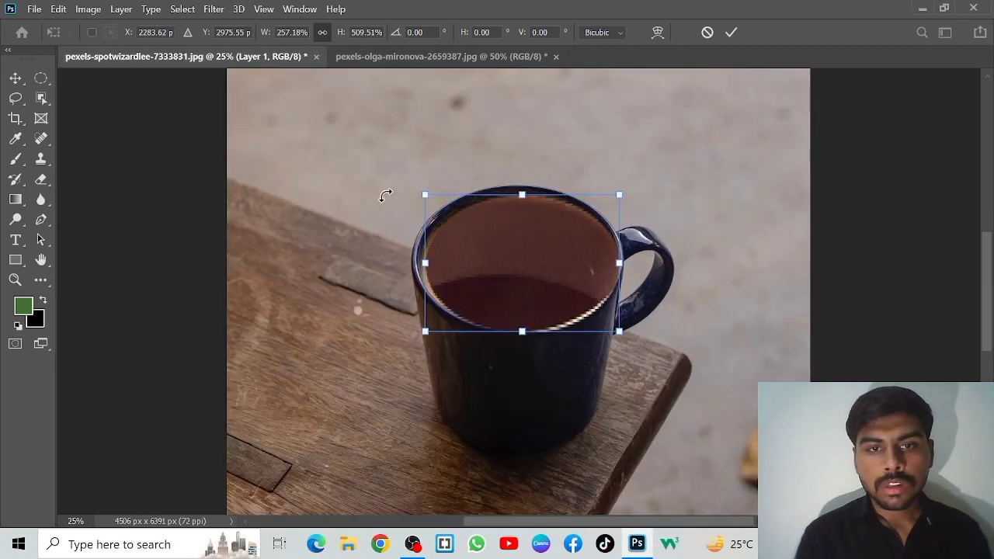
pyautogui.moveTo(429, 258); pyautogui.dragTo(416, 262)
pyautogui.moveTo(515, 198); pyautogui.dragTo(518, 191)
pyautogui.moveTo(621, 262); pyautogui.dragTo(617, 261)
pyautogui.moveTo(521, 332)
pyautogui.mouseDown()
pyautogui.moveTo(519, 320)
pyautogui.moveTo(523, 329)
pyautogui.mouseUp()
pyautogui.moveTo(616, 263); pyautogui.dragTo(610, 261)
pyautogui.press('shift')
pyautogui.press('shift')
pyautogui.press('shift')
pyautogui.press('shift')
pyautogui.press('shift')
pyautogui.click(382, 197)
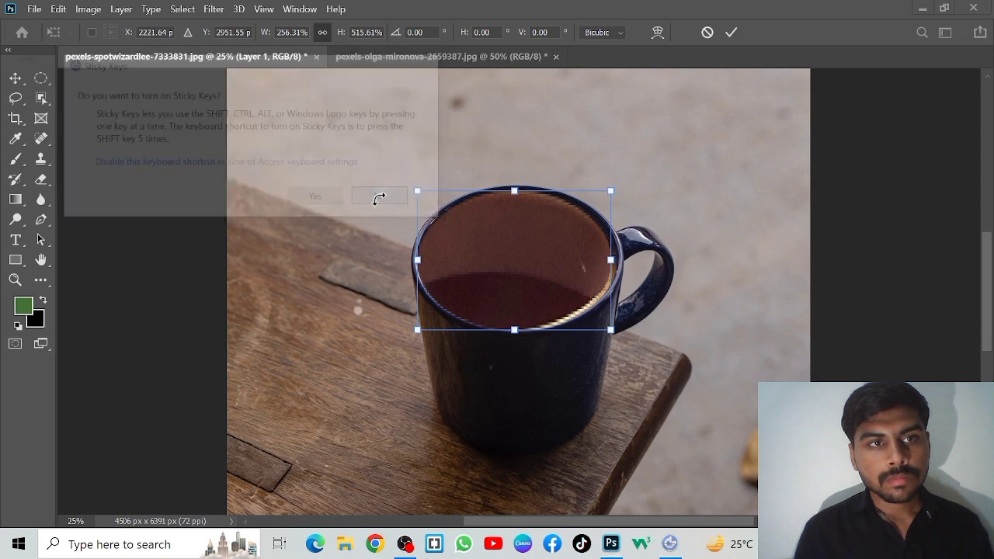
# Extend the tea image to the mug's handle side at 270.03% width and 521.35% height and apply the transform.
pyautogui.moveTo(611, 327); pyautogui.dragTo(623, 329)
pyautogui.rightClick(526, 272)
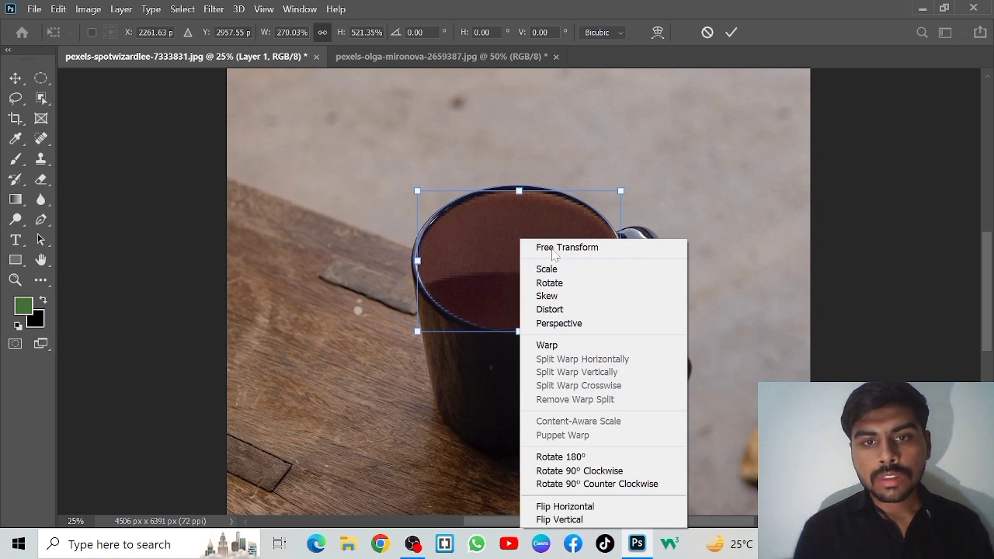
pyautogui.click(556, 248)
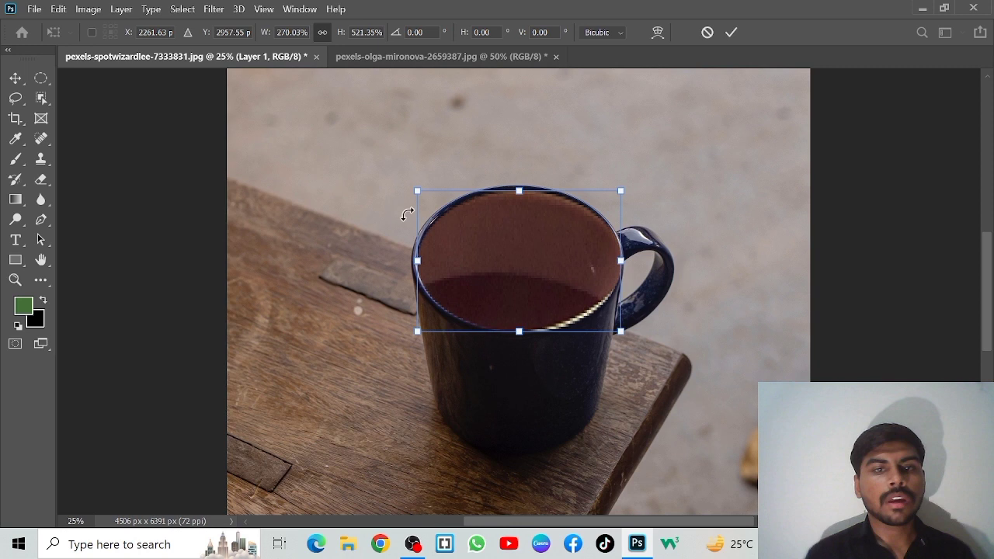
pyautogui.click(15, 78)
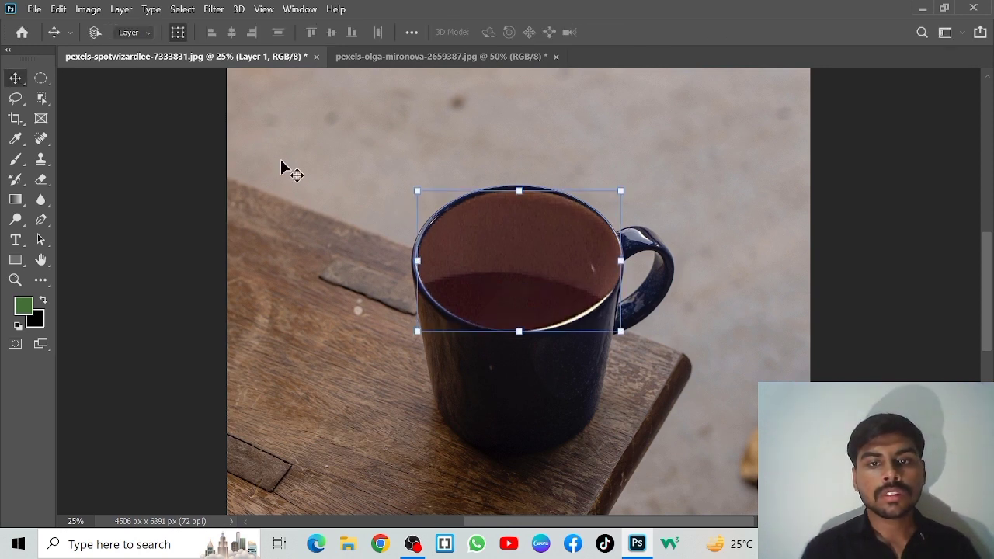
# Reset the Essentials workspace and bring the layer list of the mug photo into view.
pyautogui.click(298, 9)
pyautogui.press('Escape')
pyautogui.click(311, 9)
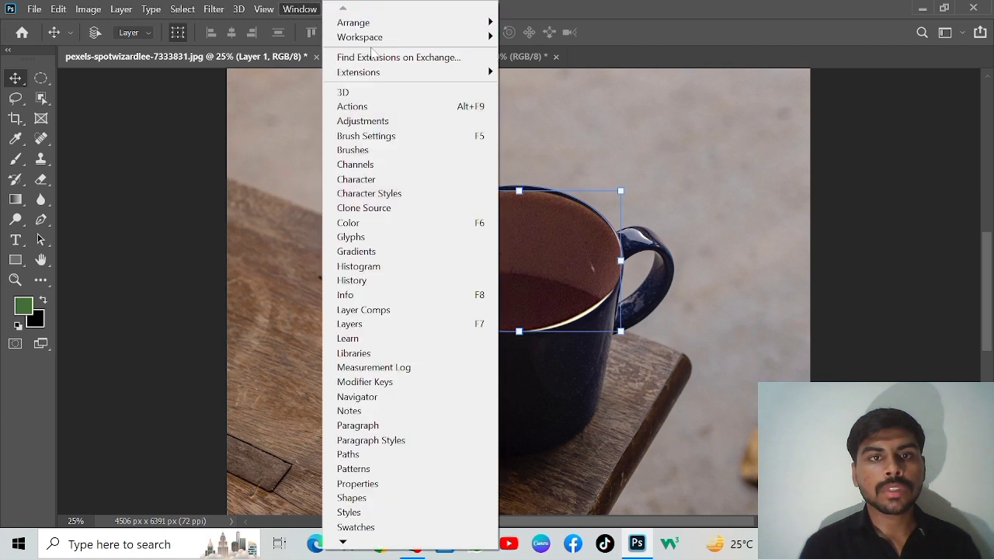
pyautogui.moveTo(376, 38)
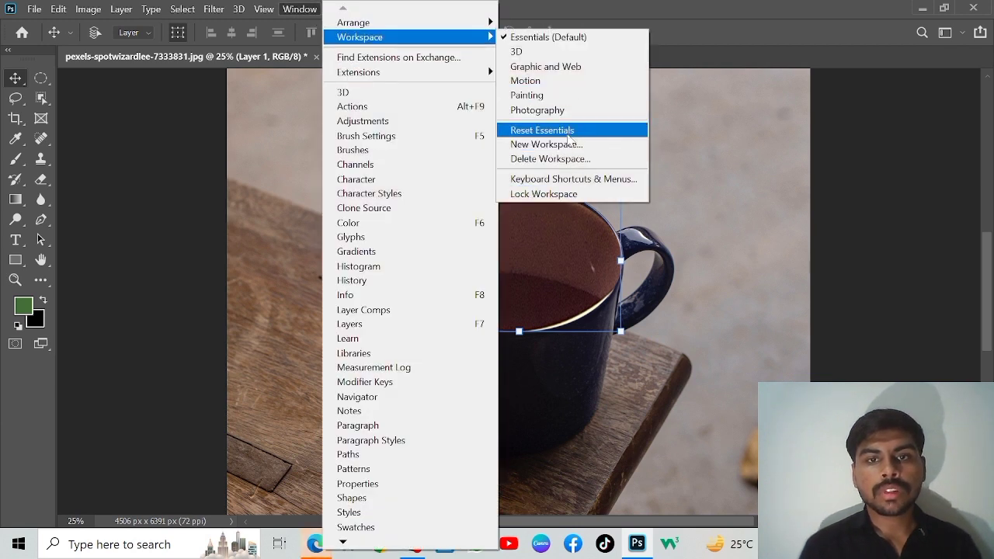
pyautogui.click(568, 130)
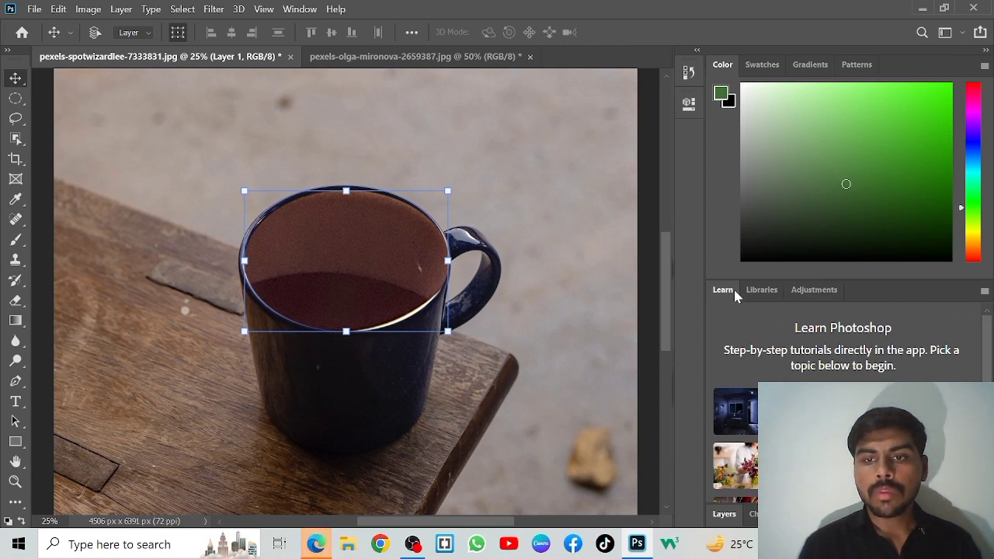
pyautogui.click(743, 237)
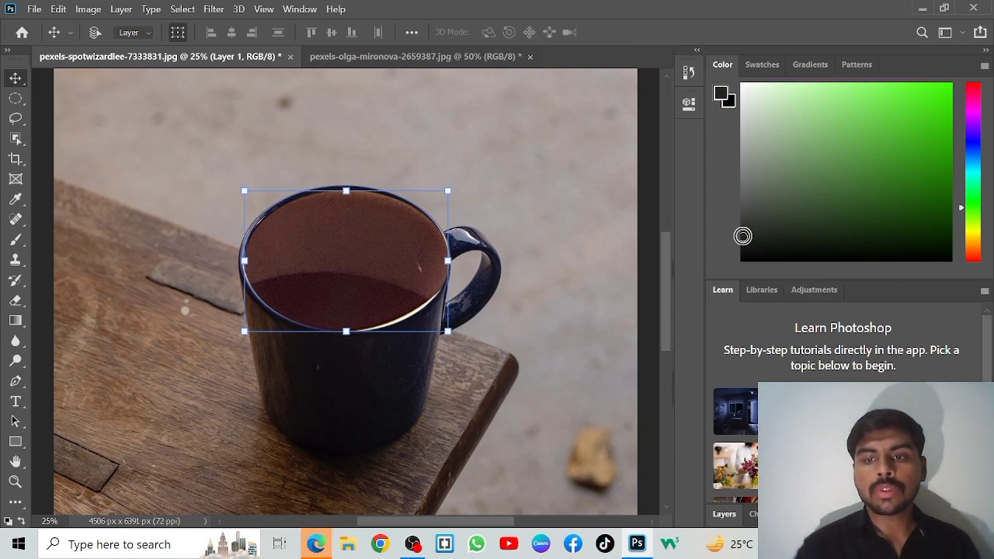
pyautogui.click(717, 513)
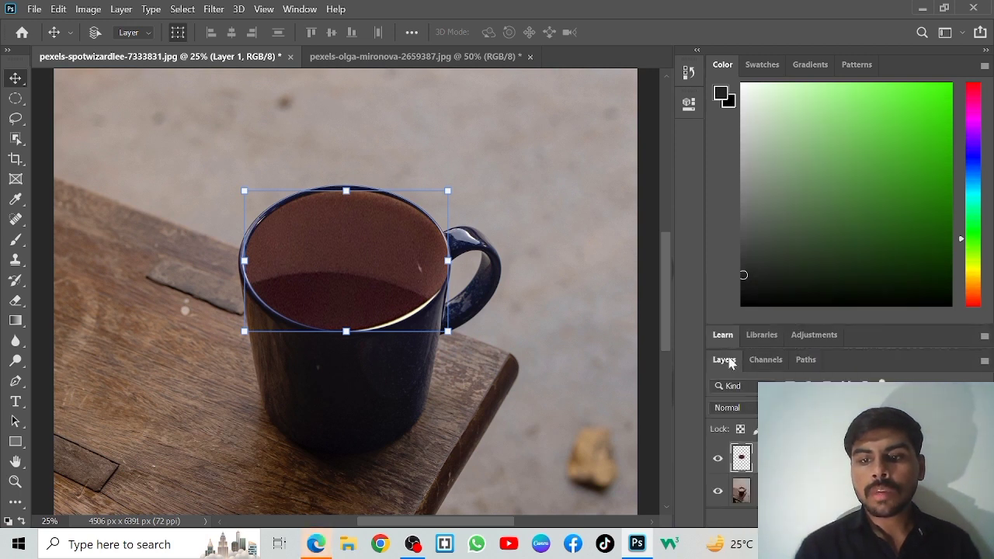
# Set the tea layer's blend mode to Overlay so it tints the coffee underneath.
pyautogui.click(728, 408)
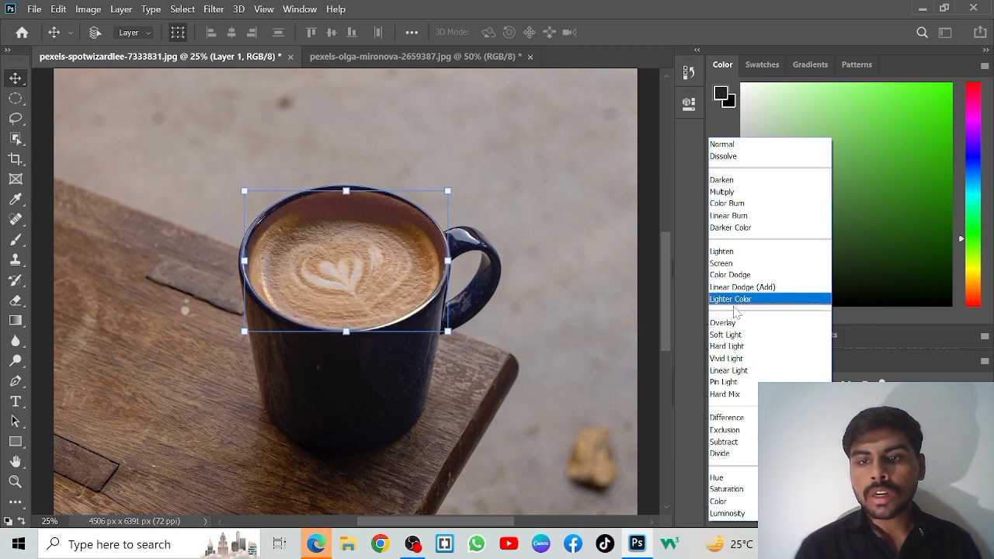
pyautogui.click(736, 322)
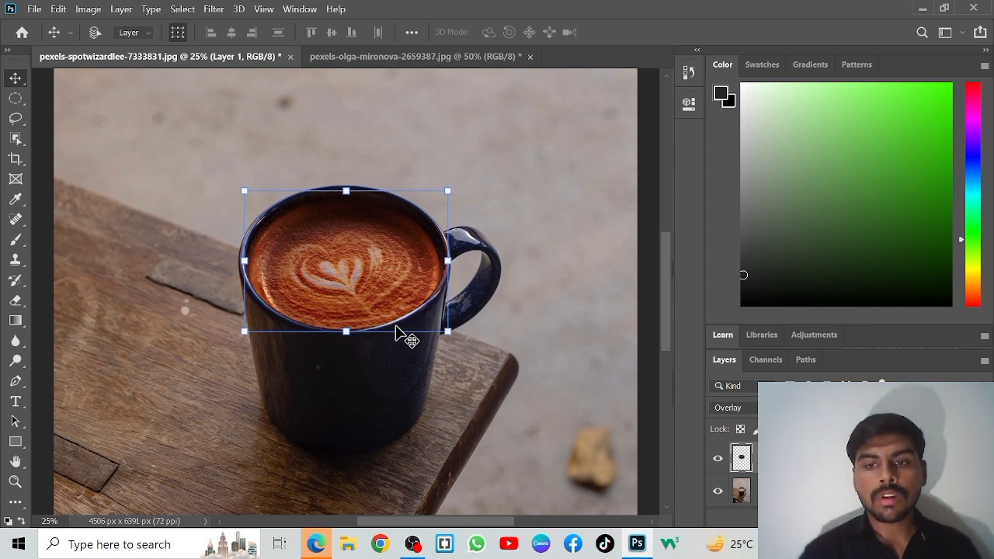
pyautogui.click(730, 406)
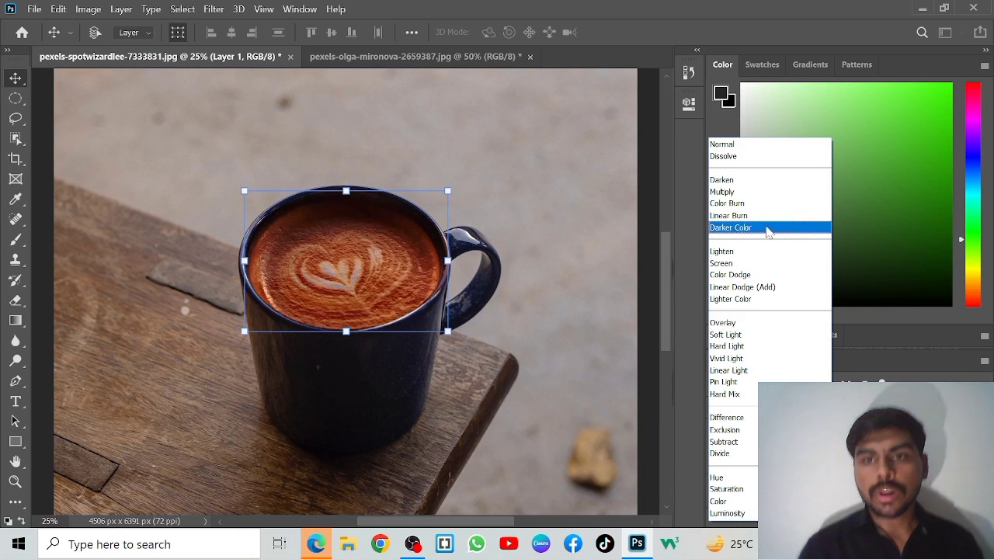
pyautogui.click(757, 323)
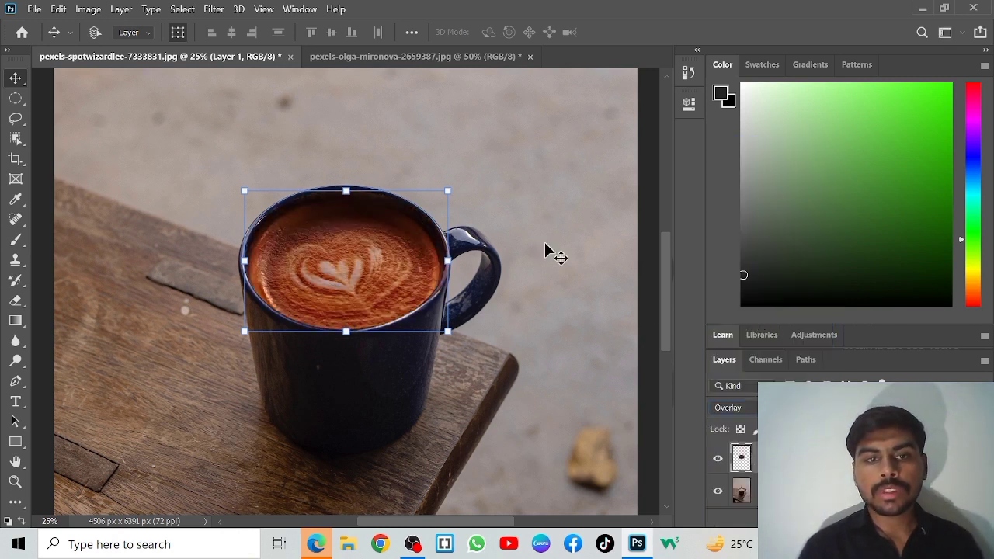
# Compare the blended coffee mug photo with the original tea cup photo.
pyautogui.hotkey('ctrl', 'Tab')
pyautogui.click(232, 57)
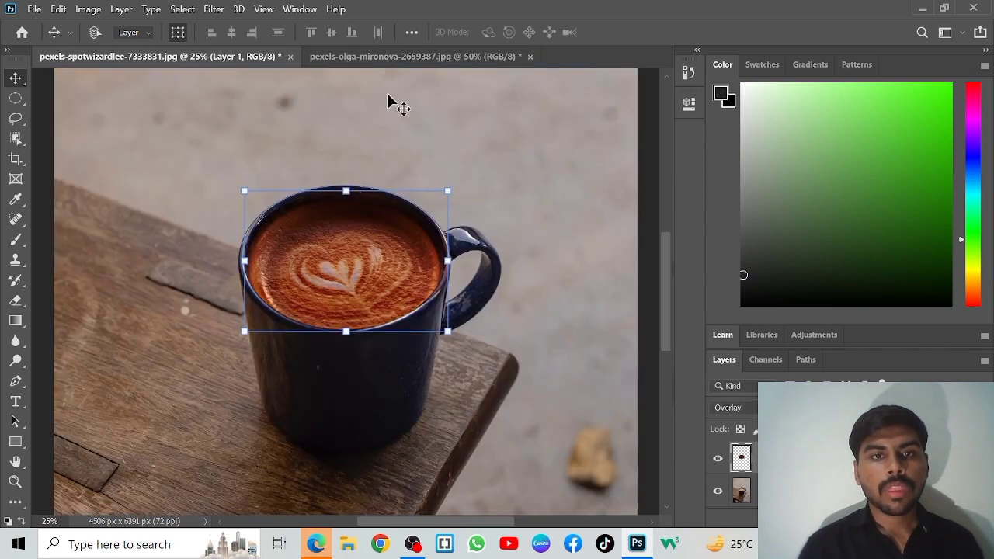
pyautogui.click(389, 58)
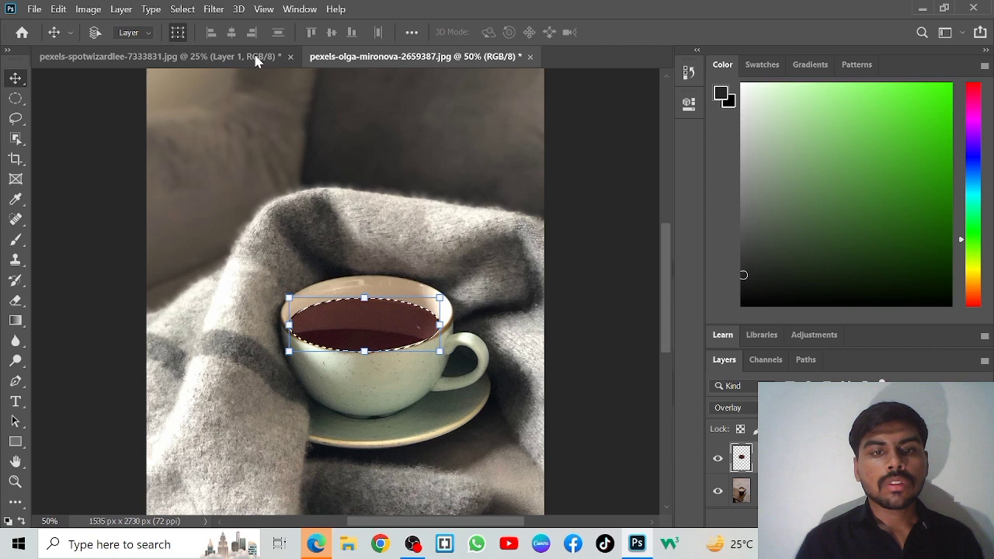
pyautogui.click(8, 54)
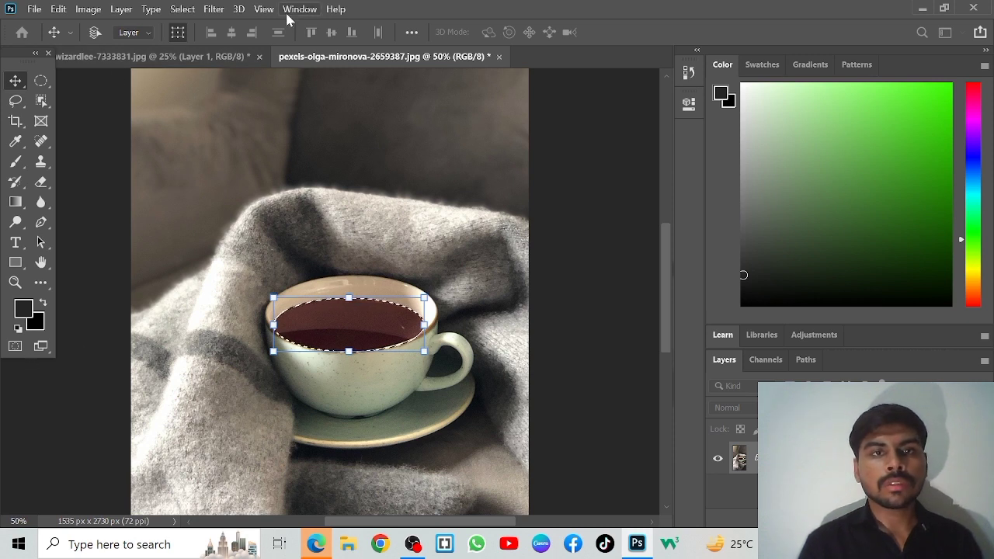
# Create a new blank document 200 pixels wide and 200 pixels high with a white background.
pyautogui.hotkey('ctrl', 'n')
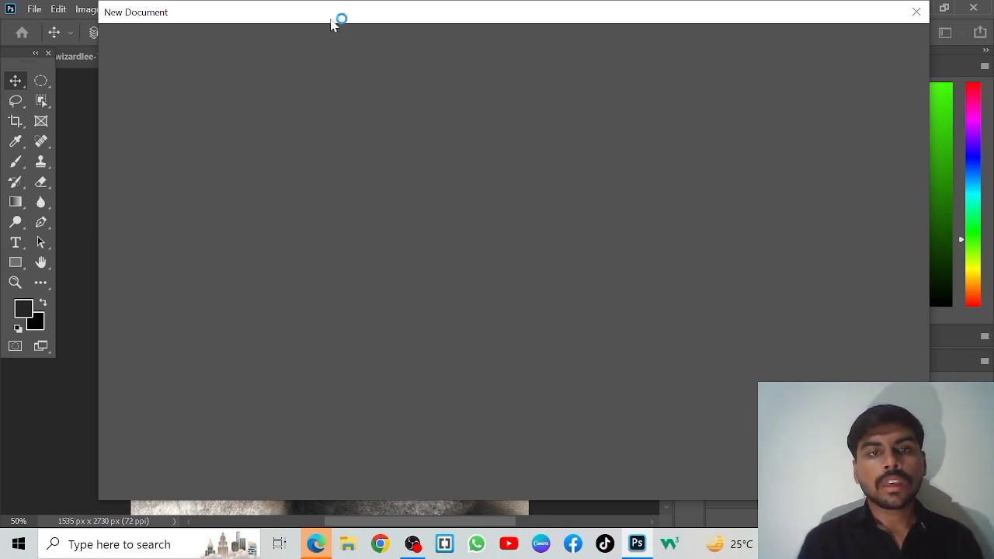
pyautogui.moveTo(323, 53); pyautogui.dragTo(292, 27)
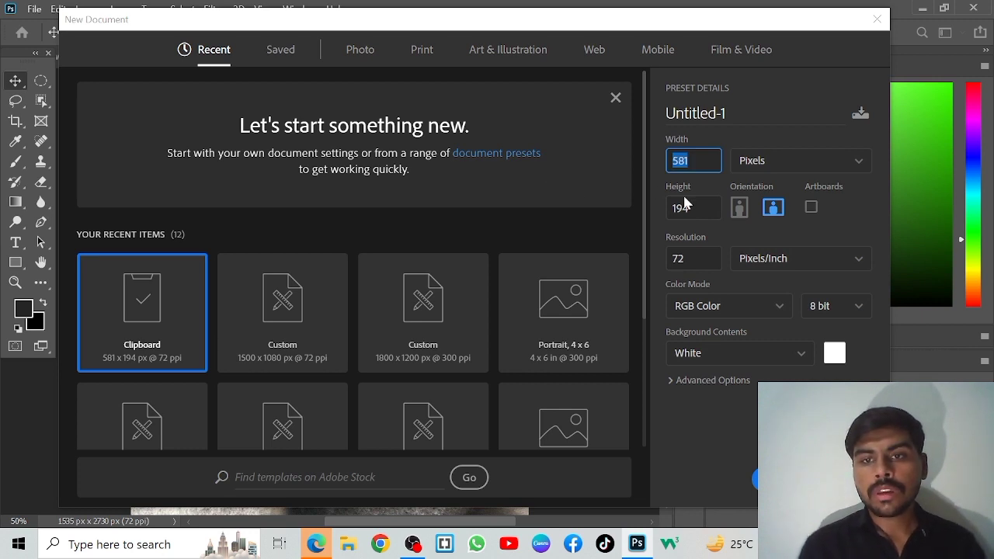
pyautogui.press('Tab')
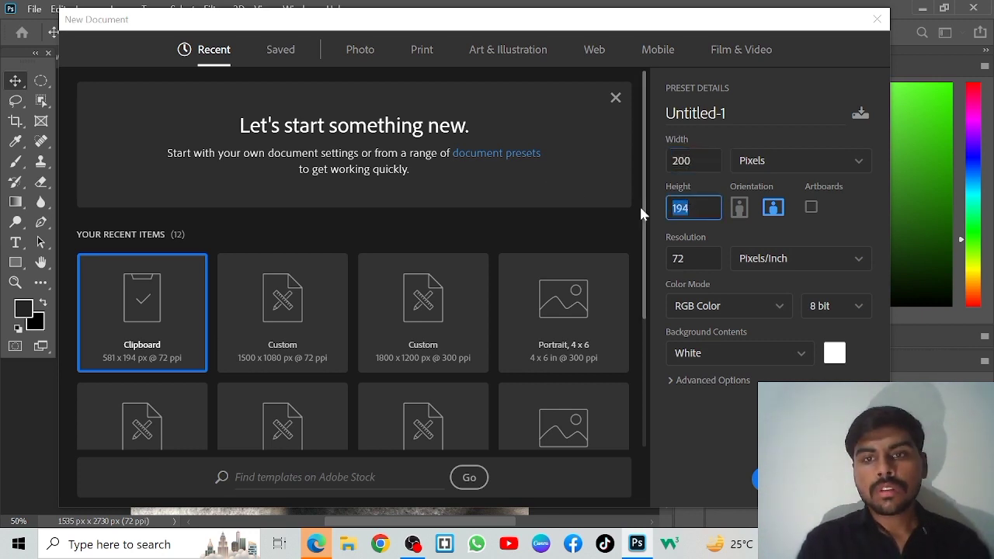
pyautogui.write('200')
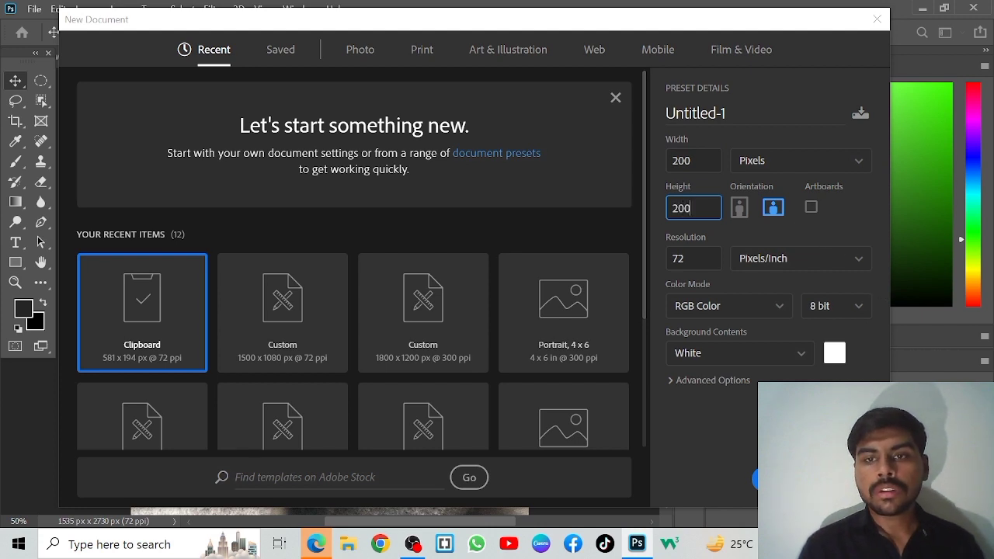
pyautogui.press('Return')
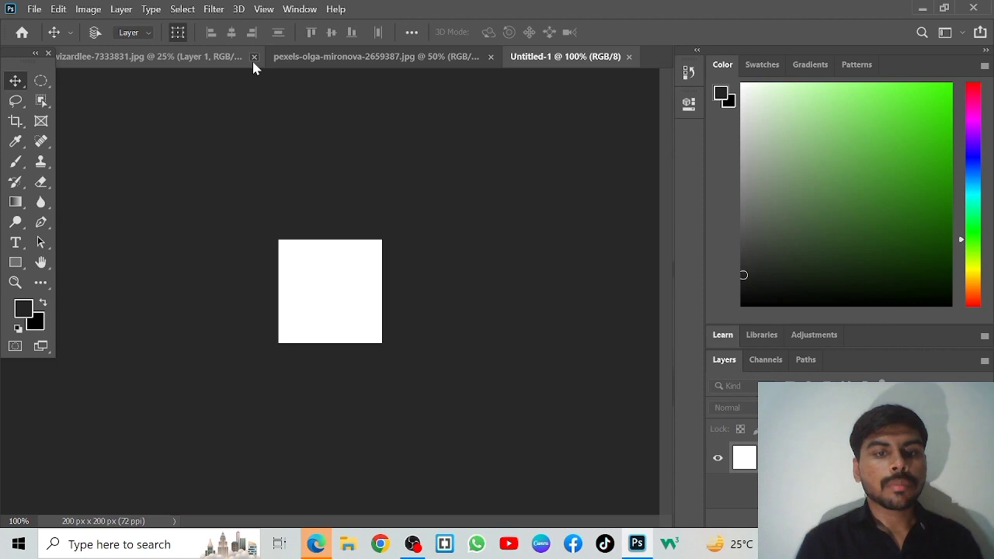
# Close the coffee mug photo and the tea cup photo without saving their changes.
pyautogui.click(254, 57)
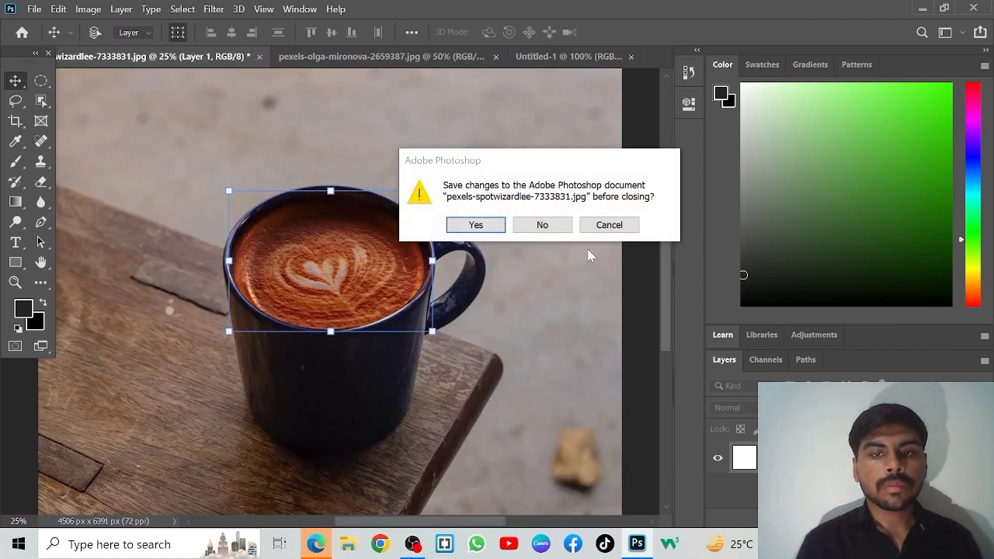
pyautogui.click(557, 231)
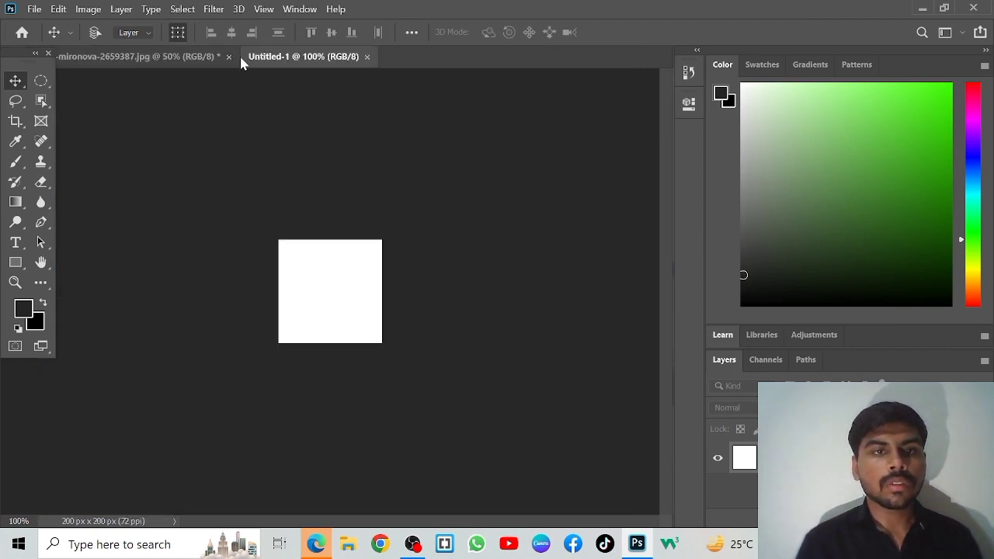
pyautogui.click(229, 57)
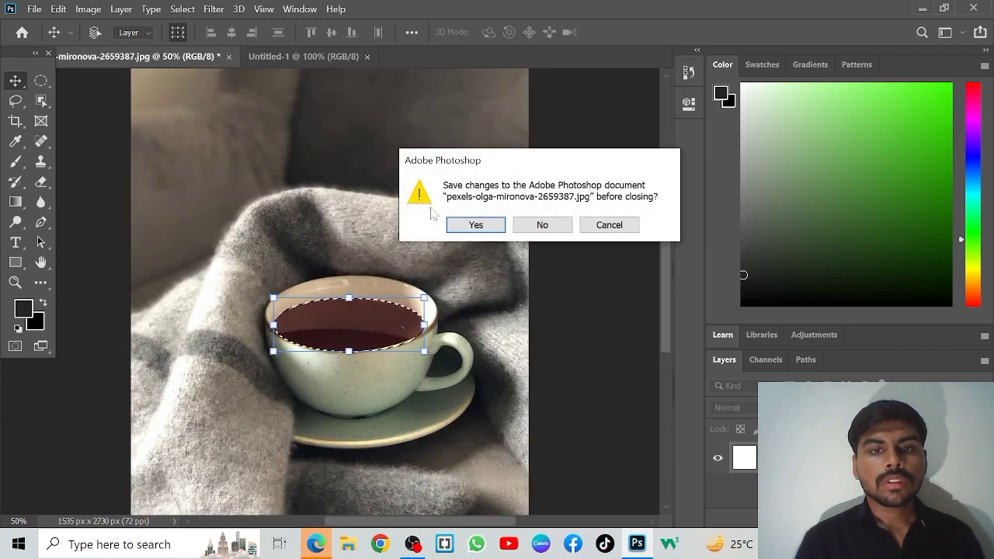
pyautogui.click(541, 224)
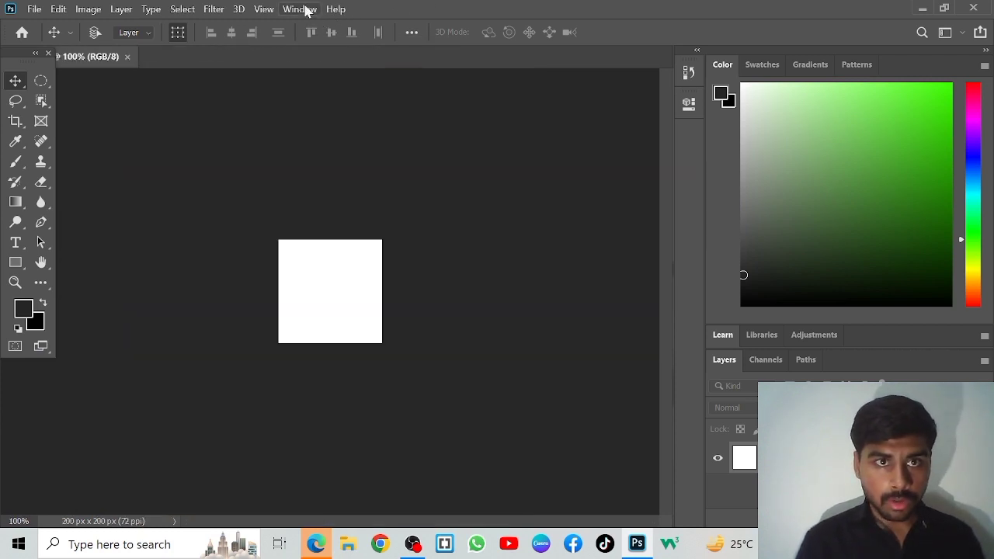
# Reset the Essentials workspace and arrange the docked tools in two columns.
pyautogui.click(300, 8)
pyautogui.moveTo(359, 37)
pyautogui.click(524, 130)
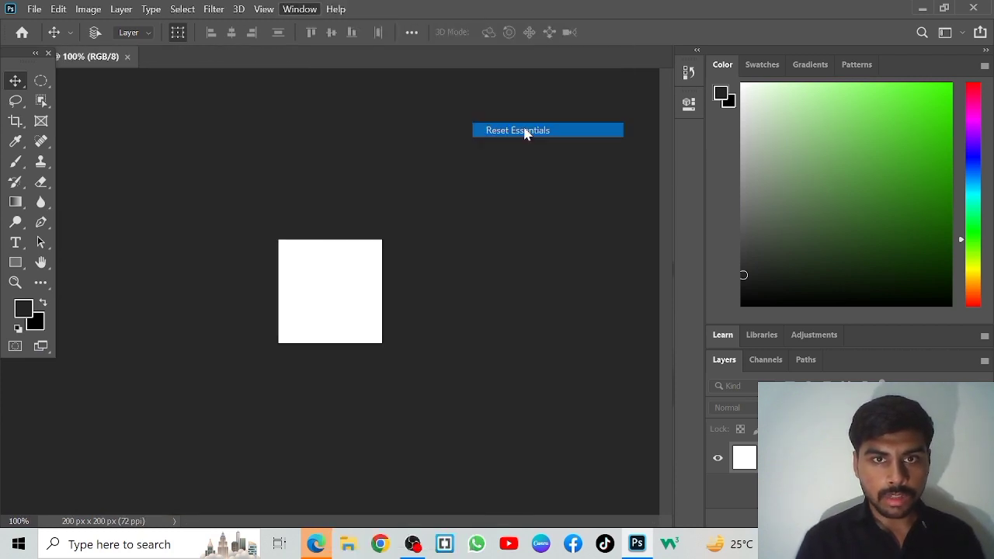
pyautogui.click(5, 50)
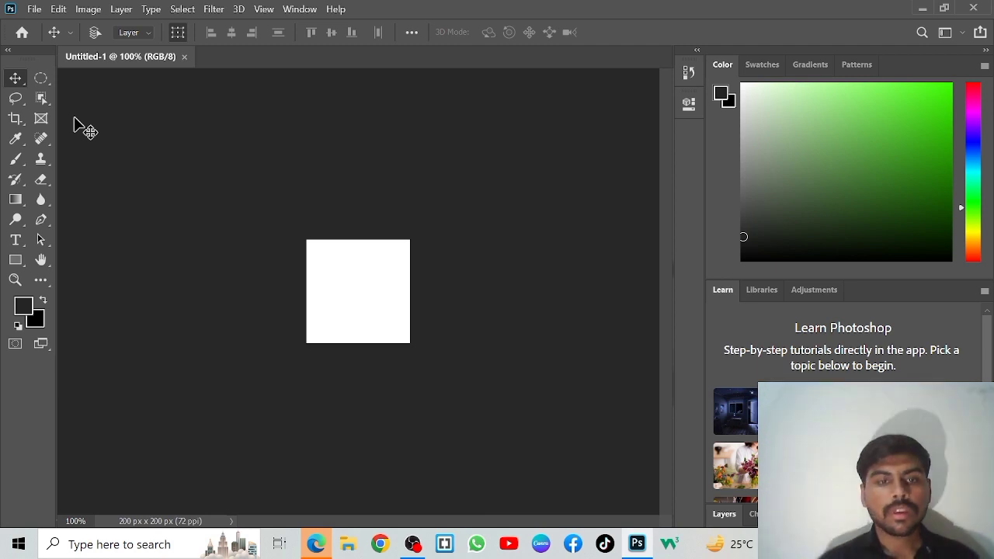
# Select a one-pixel column at the white canvas's left edge with the Single Column Marquee Tool.
pyautogui.click(41, 78)
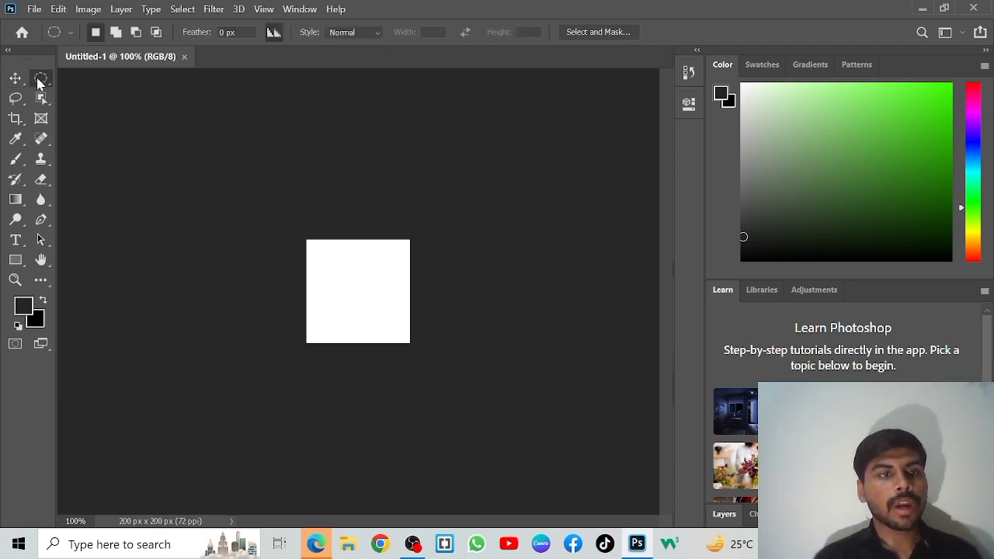
pyautogui.click(80, 120)
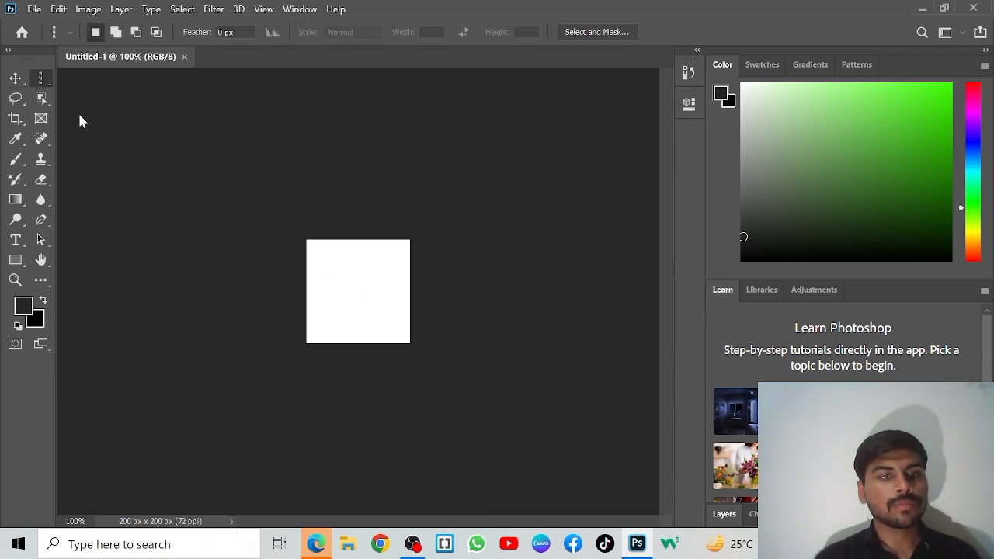
pyautogui.click(42, 80)
pyautogui.moveTo(240, 168); pyautogui.dragTo(313, 217)
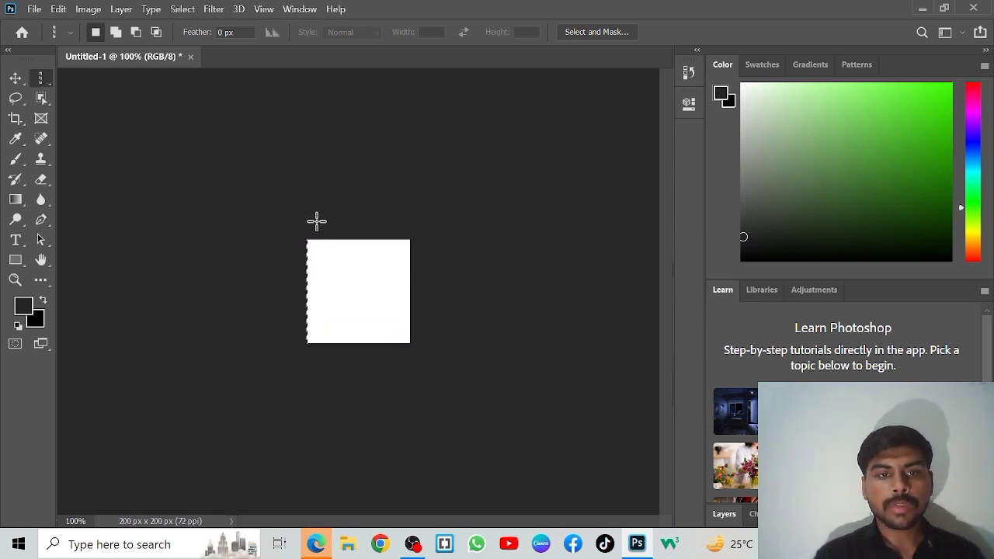
# Transform the selected column to X 20.40 px and select a second column near the canvas's right edge.
pyautogui.hotkey('ctrl', 't')
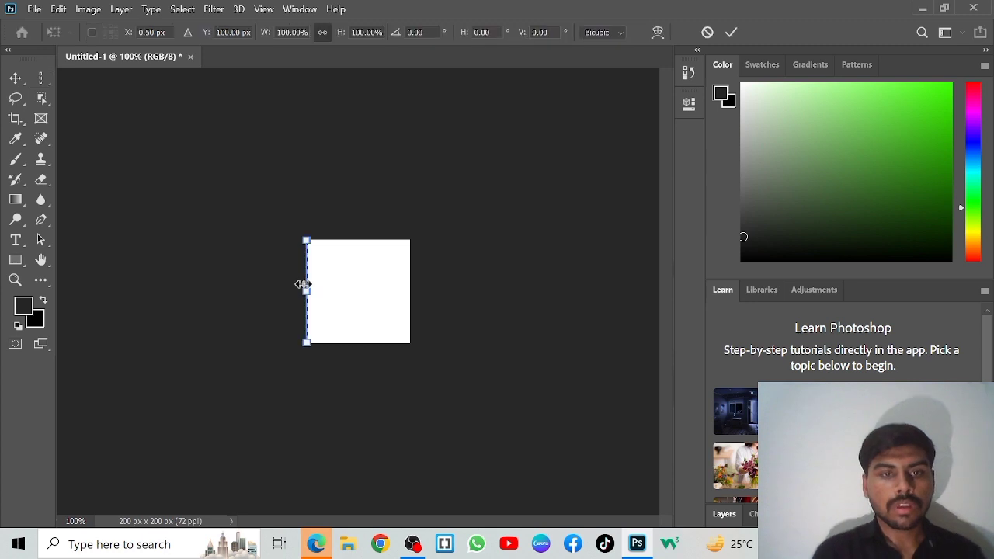
pyautogui.moveTo(309, 291); pyautogui.dragTo(317, 293)
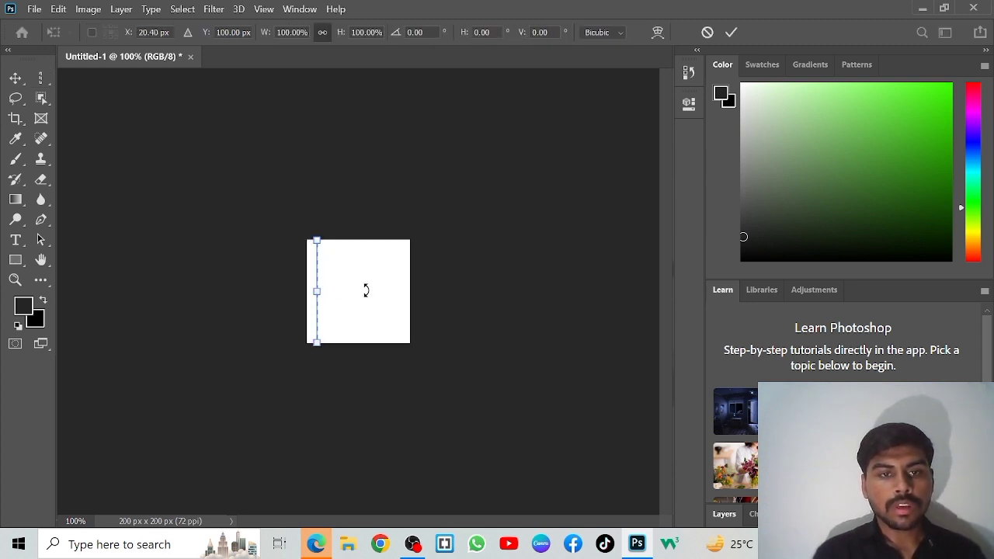
pyautogui.click(41, 78)
pyautogui.moveTo(390, 240); pyautogui.dragTo(400, 308)
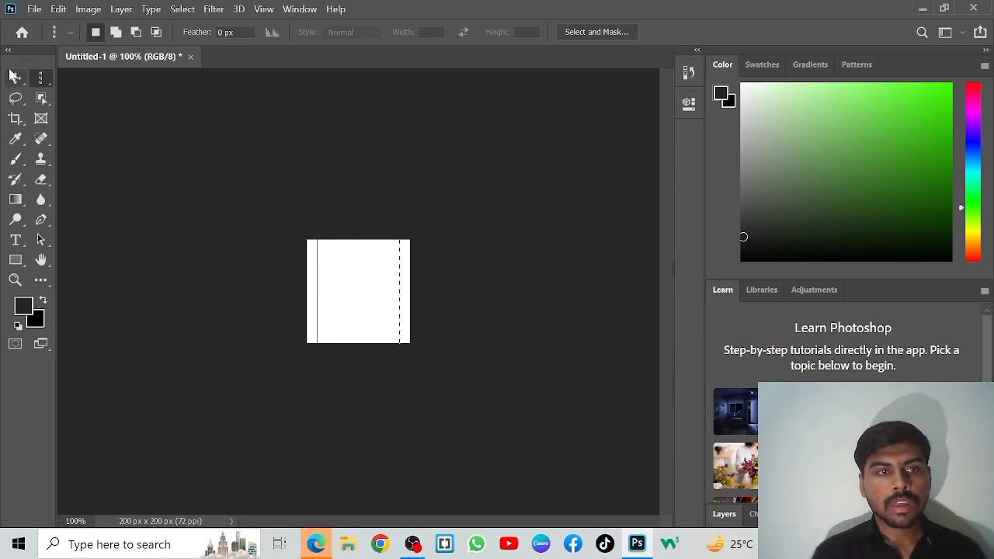
# Select a one-pixel row across the canvas with the Single Row Marquee Tool and transform it up to Y 29.50 px.
pyautogui.click(40, 81)
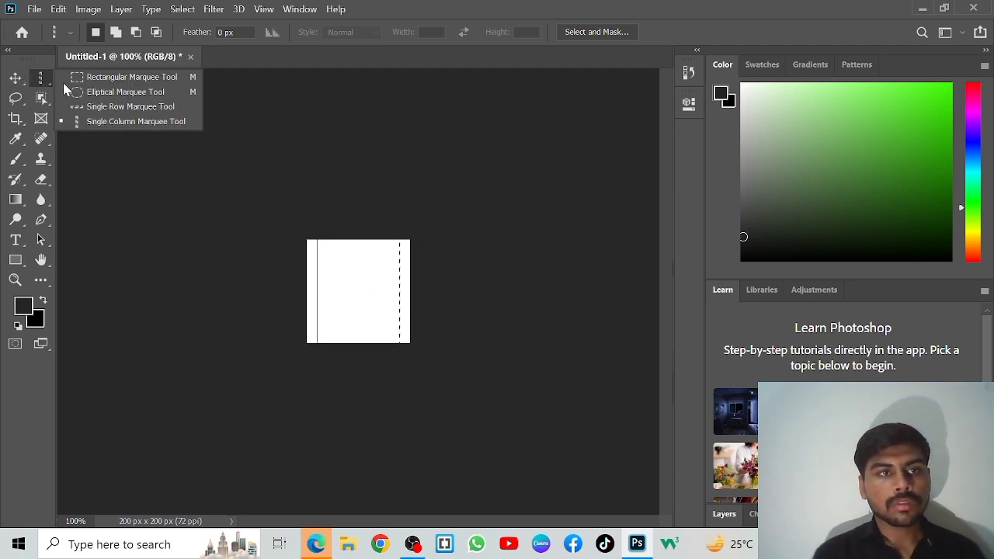
pyautogui.click(73, 106)
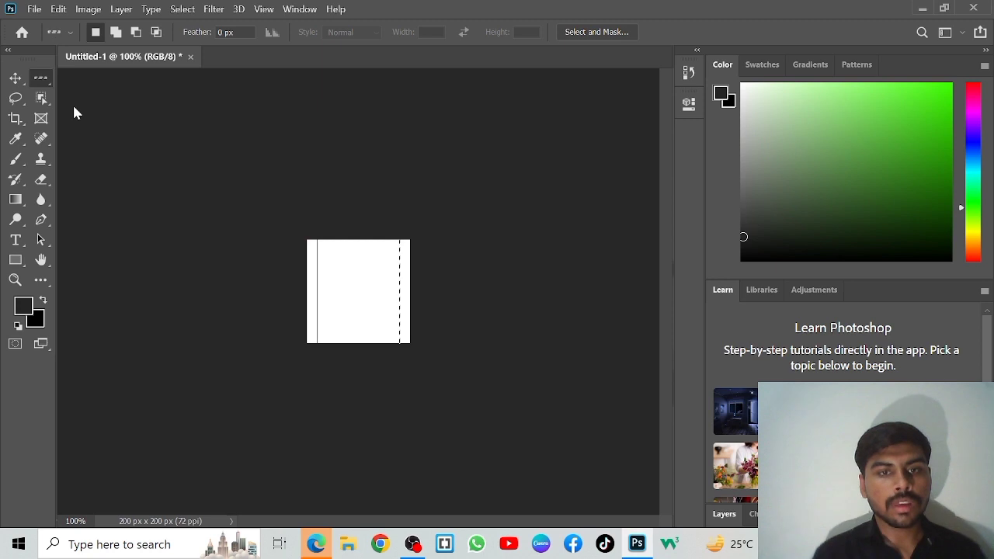
pyautogui.click(405, 284)
pyautogui.hotkey('ctrl', 't')
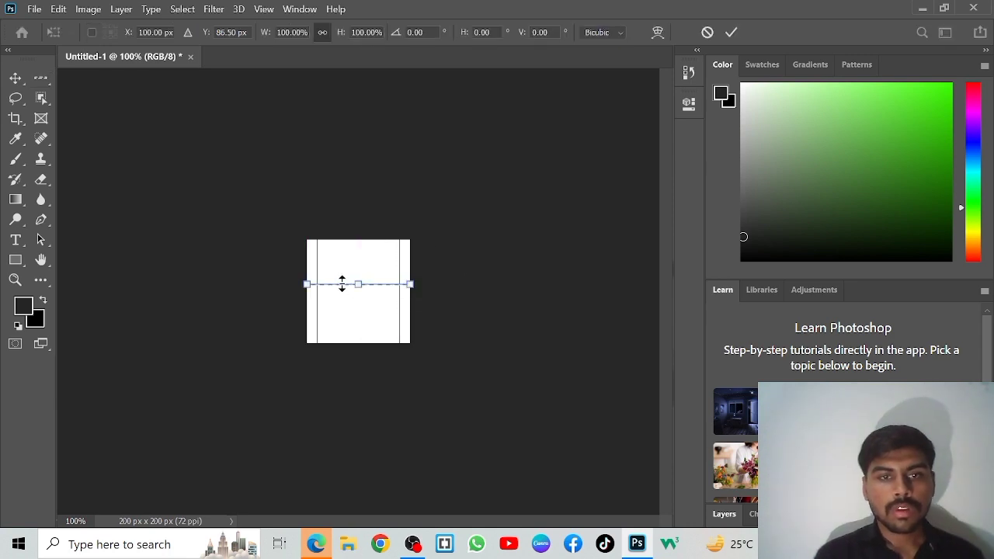
pyautogui.moveTo(360, 285); pyautogui.dragTo(359, 253)
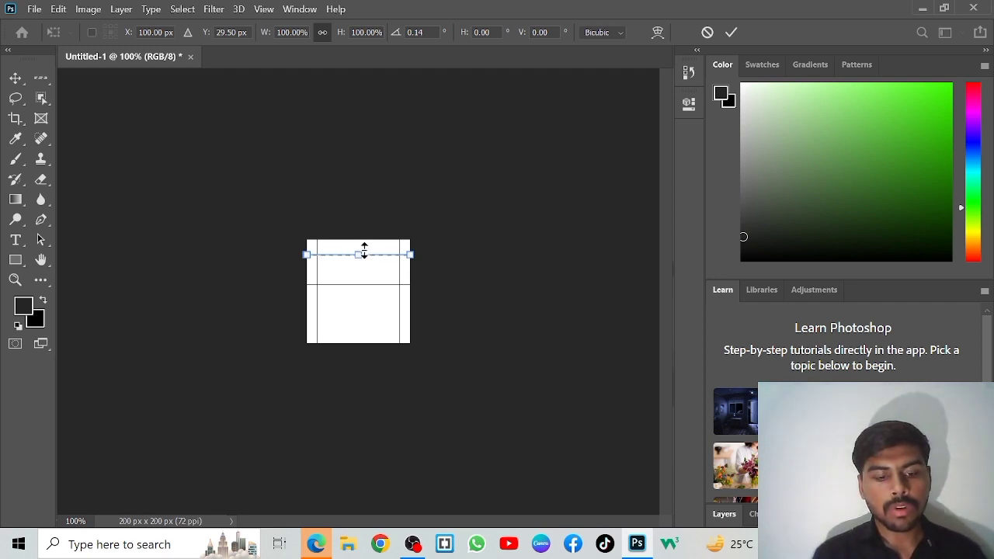
# Try to pull the horizontal line down toward the canvas's lower edge and undo that transform.
pyautogui.moveTo(359, 253); pyautogui.dragTo(370, 332)
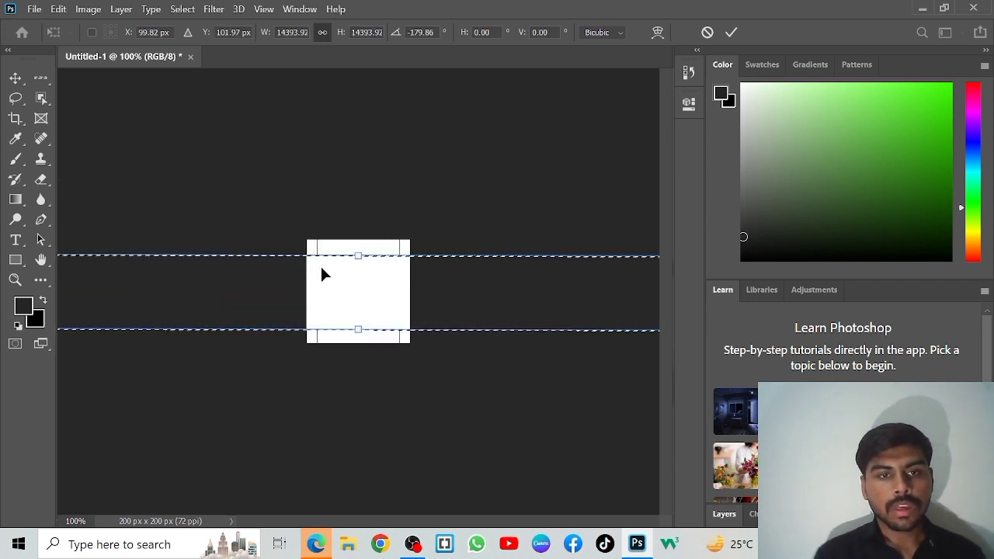
pyautogui.hotkey('ctrl', 'z')
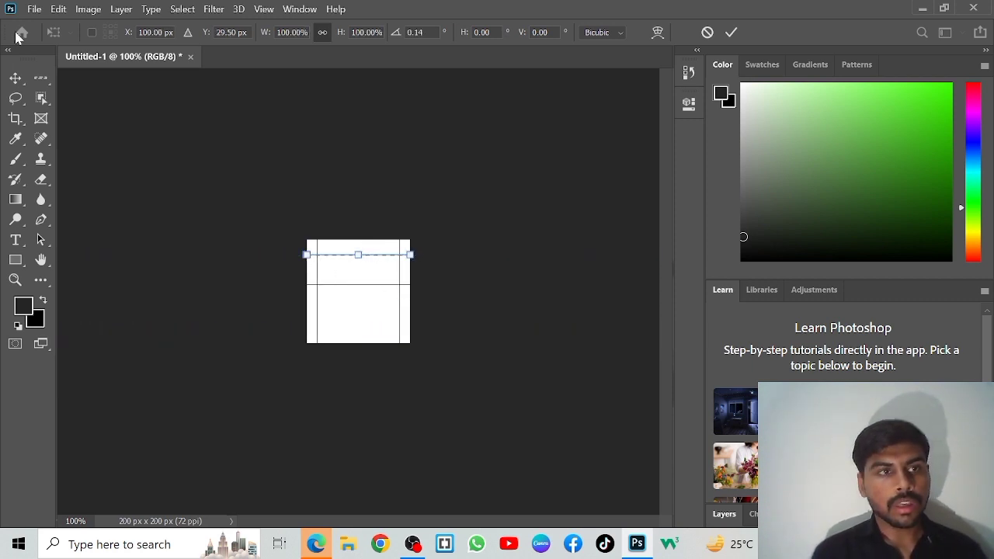
# Nudge the selected horizontal row slightly upward on the canvas with the Move tool.
pyautogui.click(40, 78)
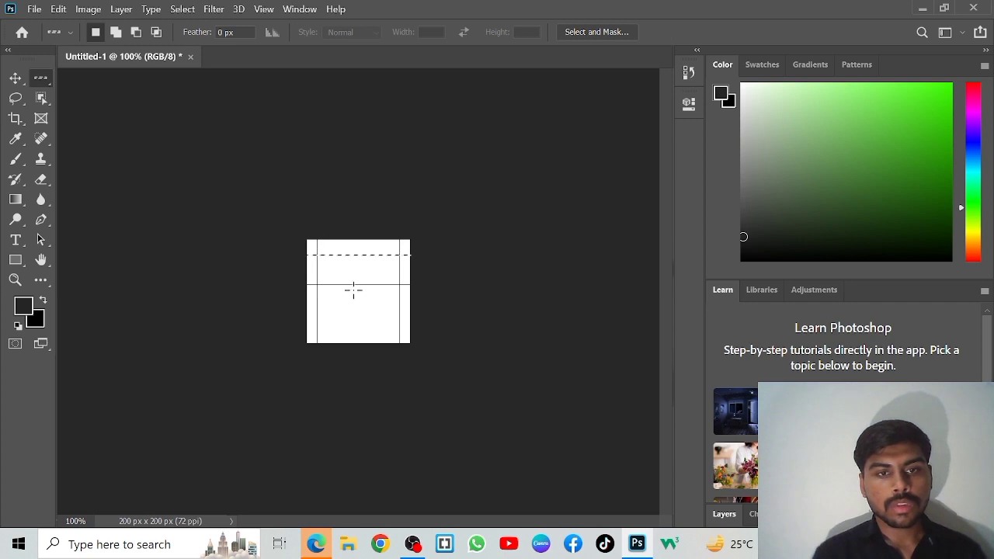
pyautogui.click(15, 77)
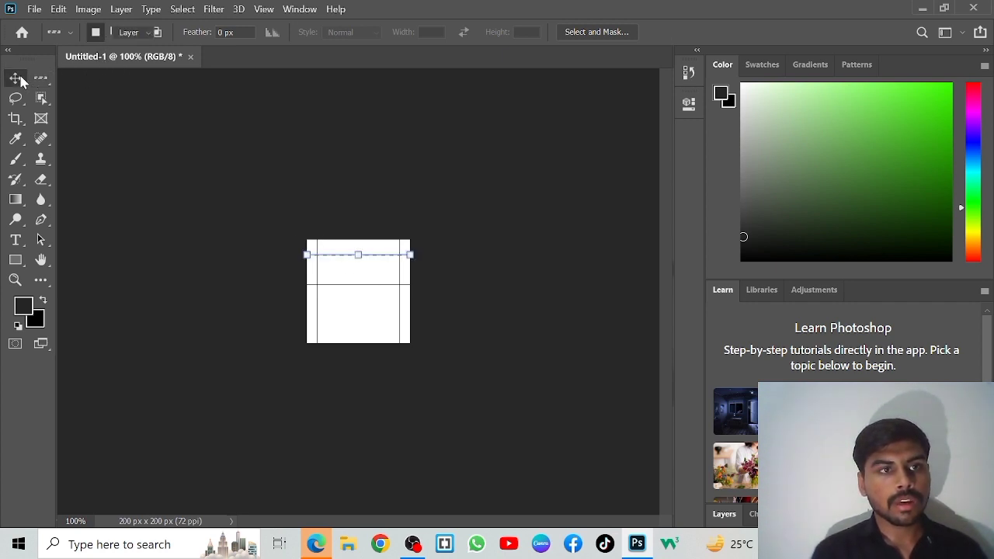
pyautogui.moveTo(352, 281)
pyautogui.mouseDown()
pyautogui.moveTo(352, 319)
pyautogui.moveTo(355, 291)
pyautogui.mouseUp()
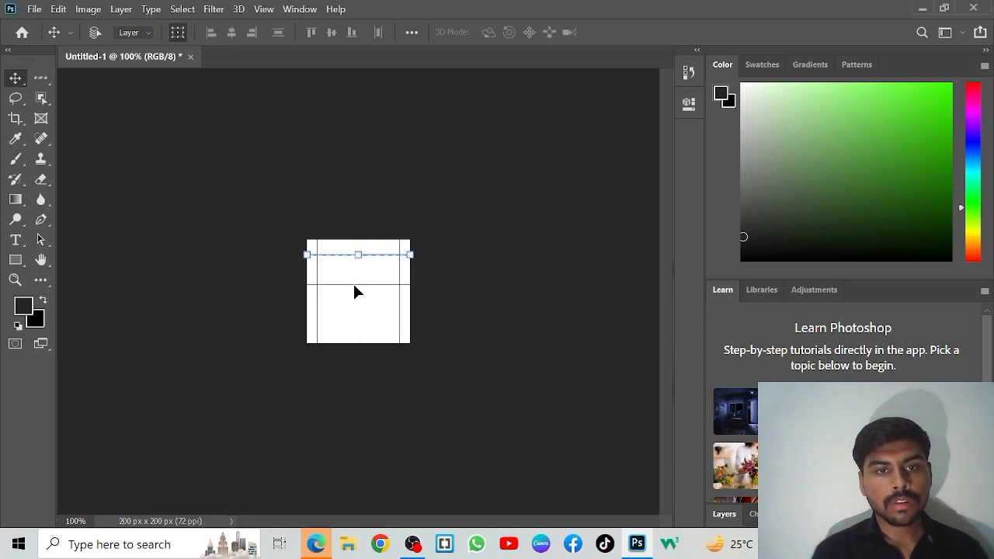
pyautogui.press('Up')
pyautogui.press('Up')
pyautogui.press('Up')
pyautogui.press('Up')
pyautogui.press('Up')
pyautogui.press('Up')
# Select a one-pixel row across the canvas's lower part and add a second row across the upper part in Add to selection mode.
pyautogui.click(42, 78)
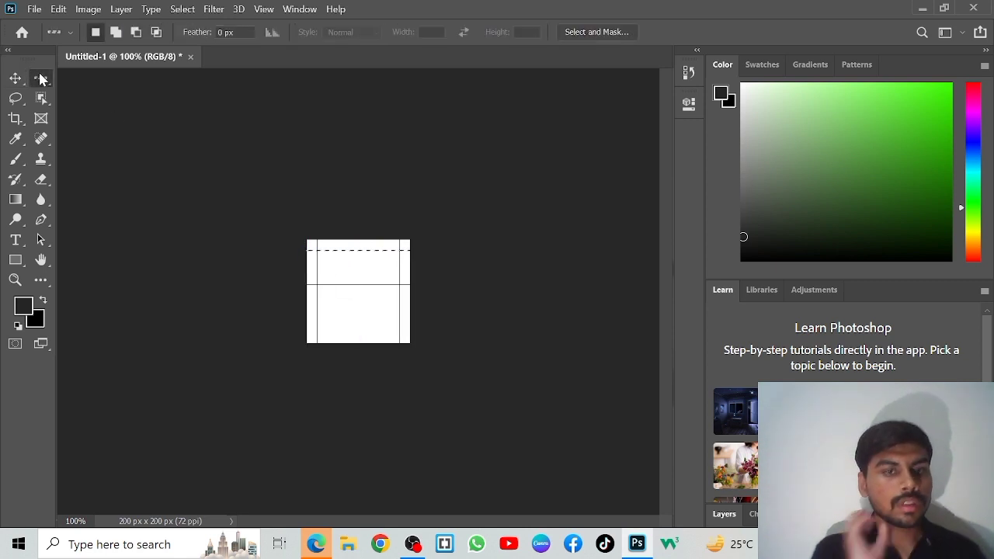
pyautogui.moveTo(412, 331); pyautogui.dragTo(357, 314)
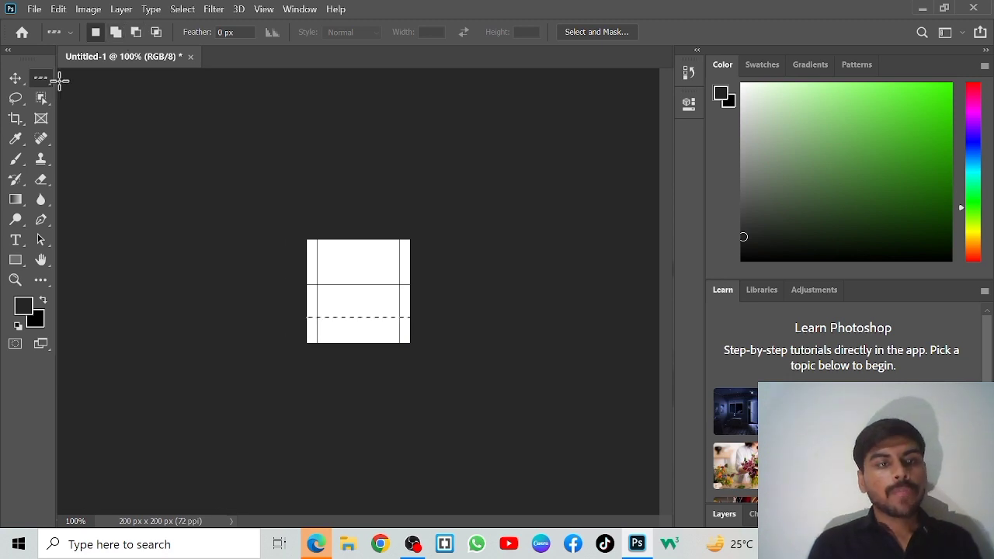
pyautogui.click(115, 33)
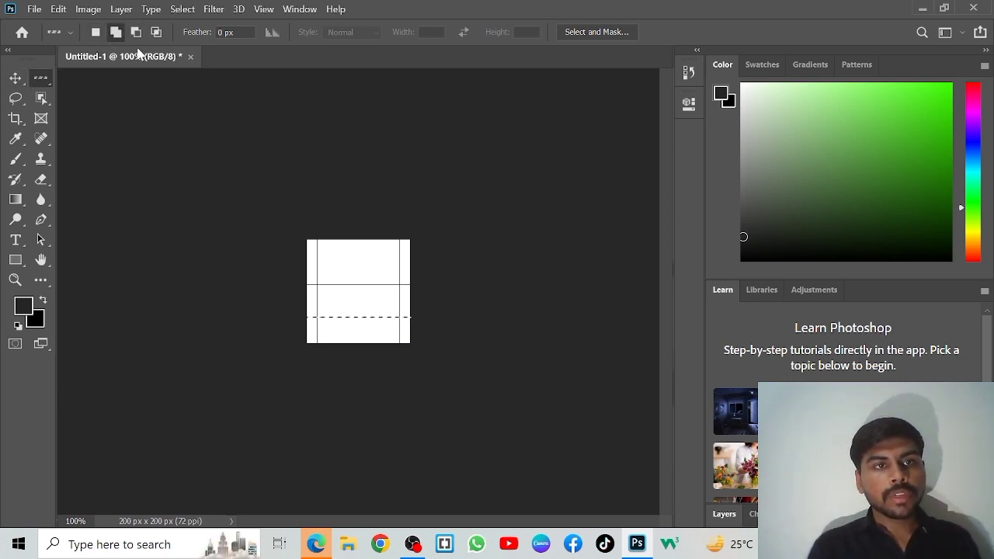
pyautogui.moveTo(377, 272); pyautogui.dragTo(405, 259)
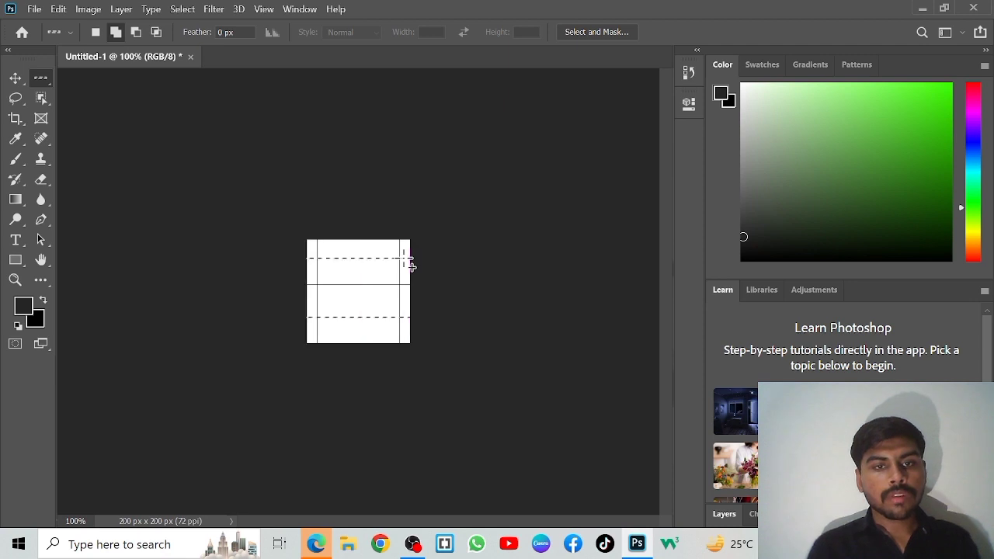
# Try to subtract a row from the two-row selection in Subtract from selection mode.
pyautogui.click(135, 32)
pyautogui.moveTo(370, 281); pyautogui.dragTo(390, 307)
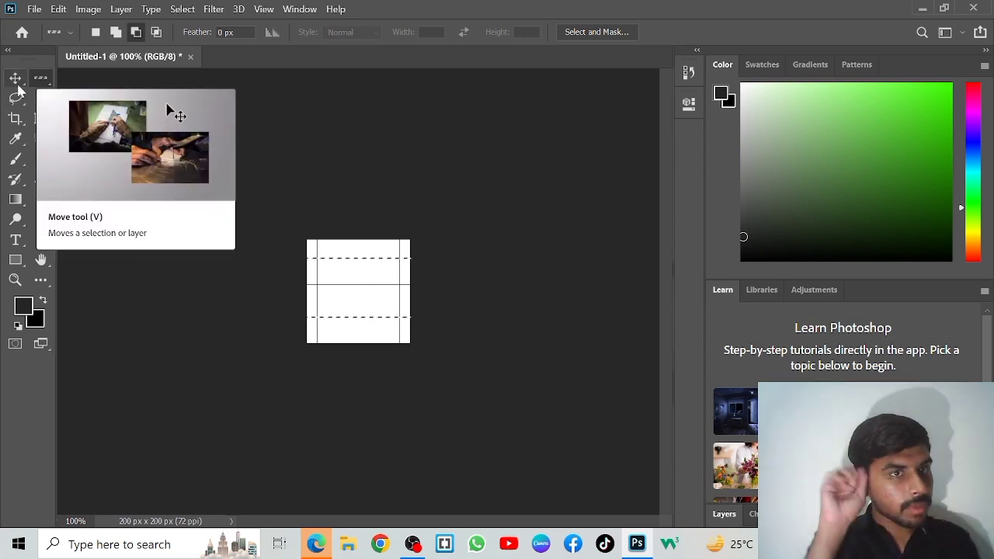
pyautogui.rightClick(40, 78)
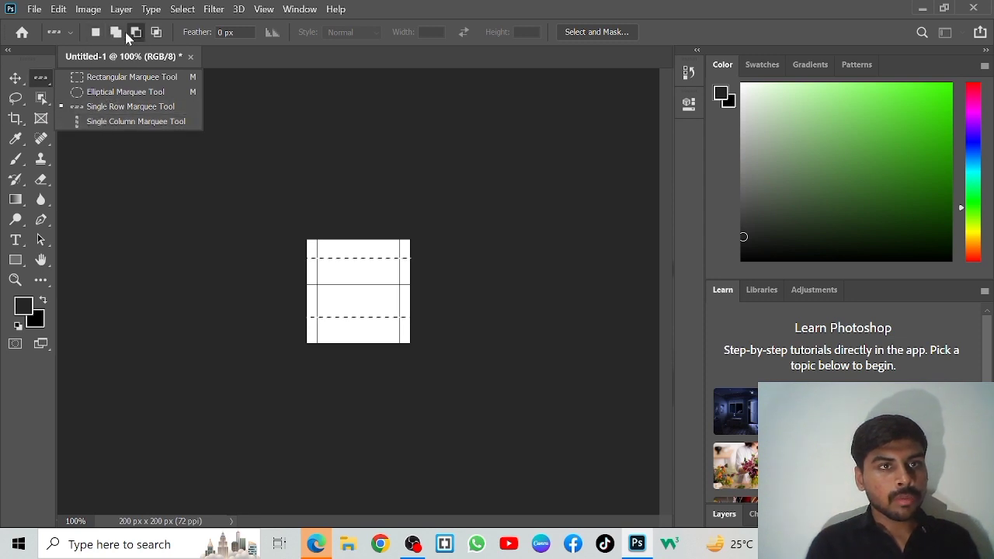
# Open the recent mountain landscape photo and select a rectangle over the middle and right peaks with the Rectangular Marquee Tool in New selection mode.
pyautogui.click(13, 34)
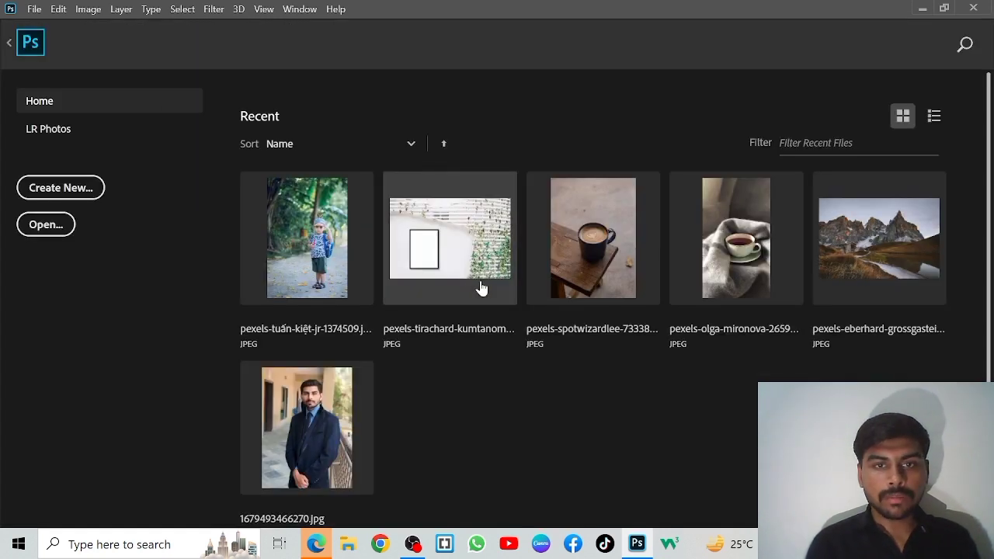
pyautogui.click(860, 250)
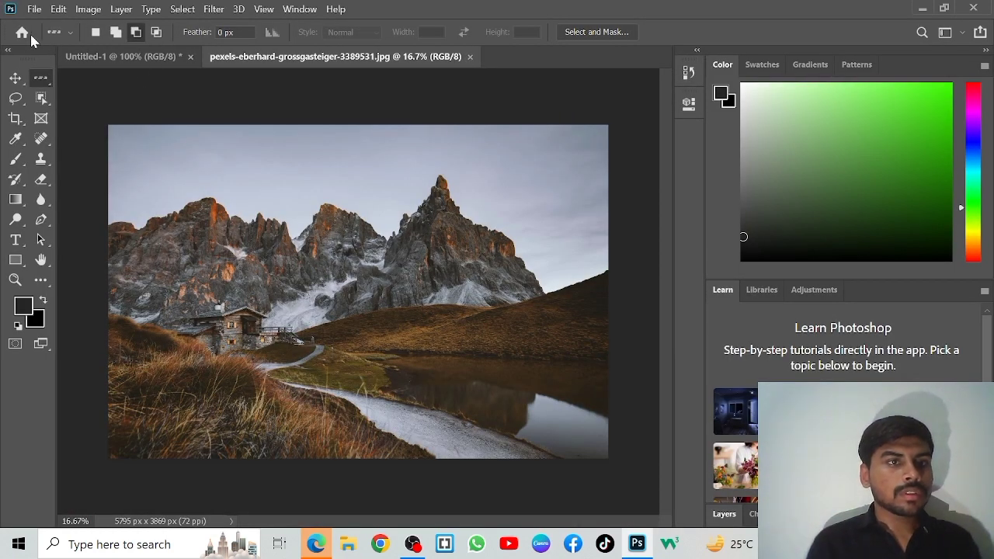
pyautogui.click(100, 31)
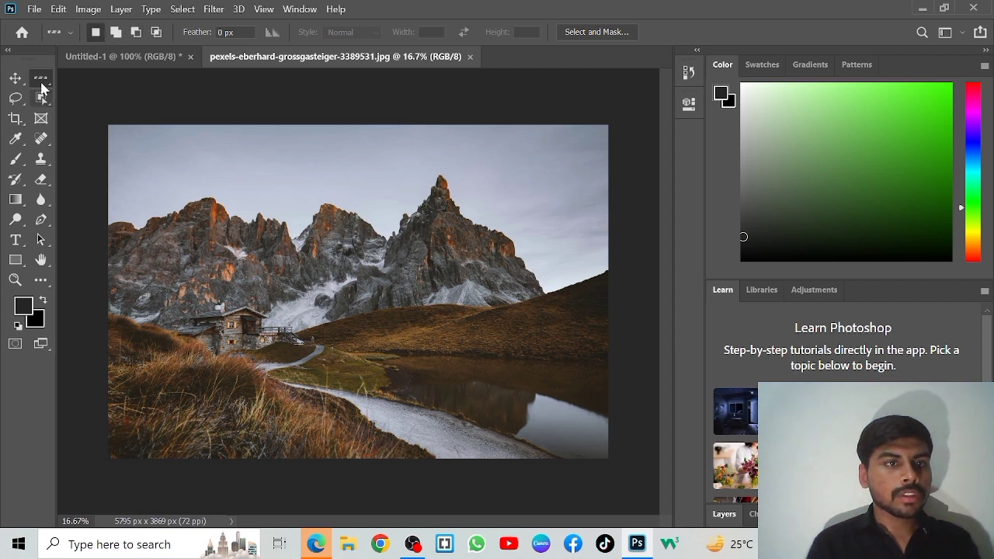
pyautogui.rightClick(42, 84)
pyautogui.click(116, 76)
pyautogui.moveTo(297, 203); pyautogui.dragTo(528, 313)
# Add a small rectangle below the peaks to the selection in Add to selection mode, and deselect everything.
pyautogui.click(115, 32)
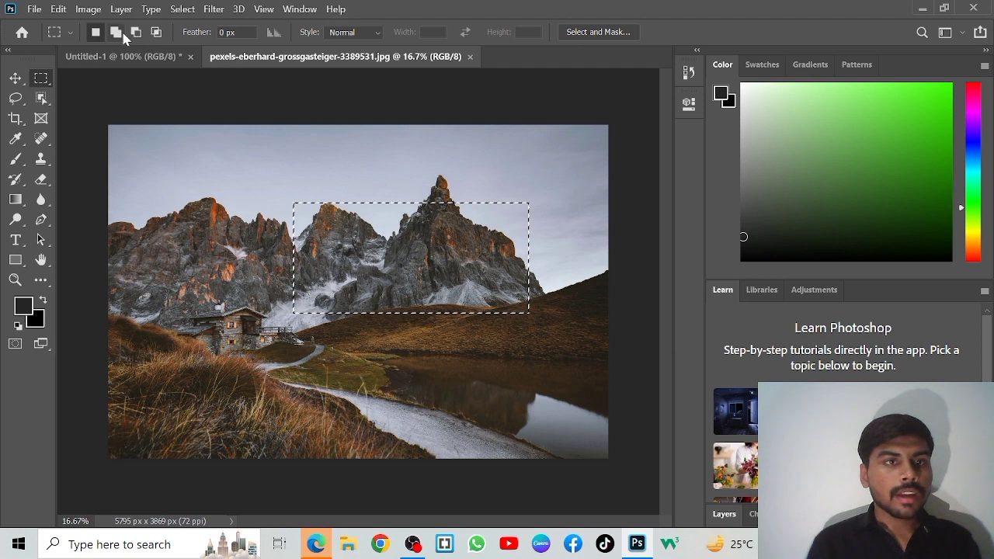
pyautogui.moveTo(417, 313); pyautogui.dragTo(461, 346)
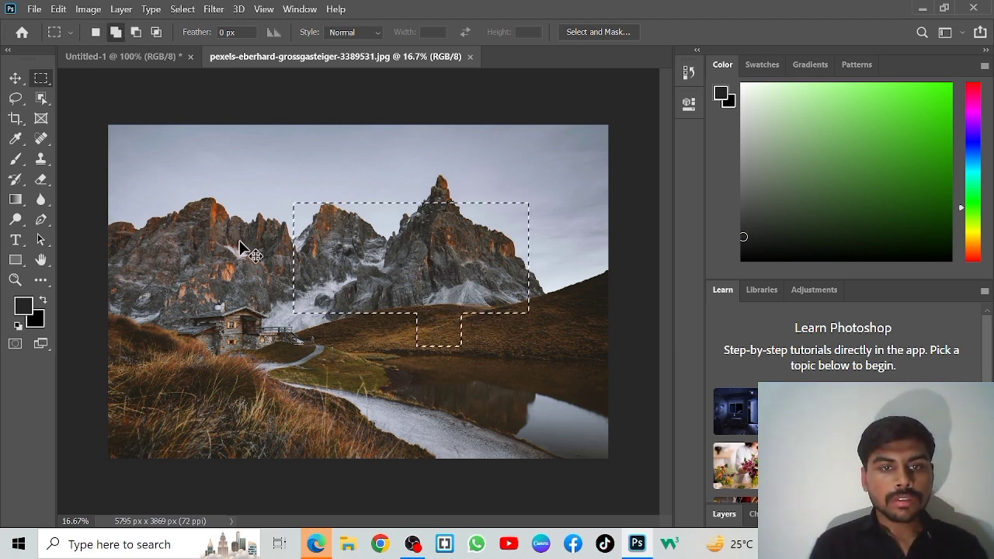
pyautogui.hotkey('ctrl', 'd')
# Select a rectangle around the highest peak's tip, add a separate larger rectangle below it and undo that addition.
pyautogui.moveTo(401, 171); pyautogui.dragTo(470, 192)
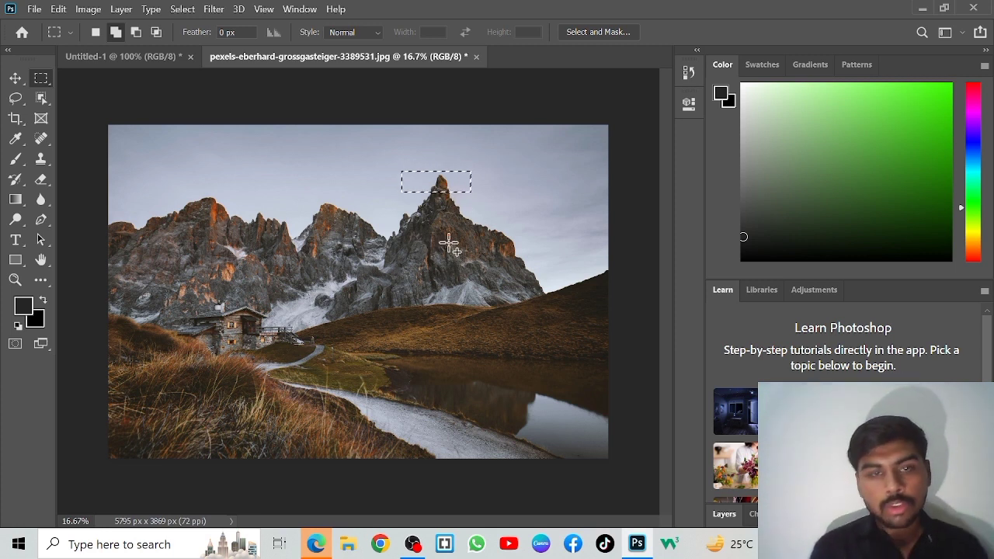
pyautogui.moveTo(421, 220); pyautogui.dragTo(498, 270)
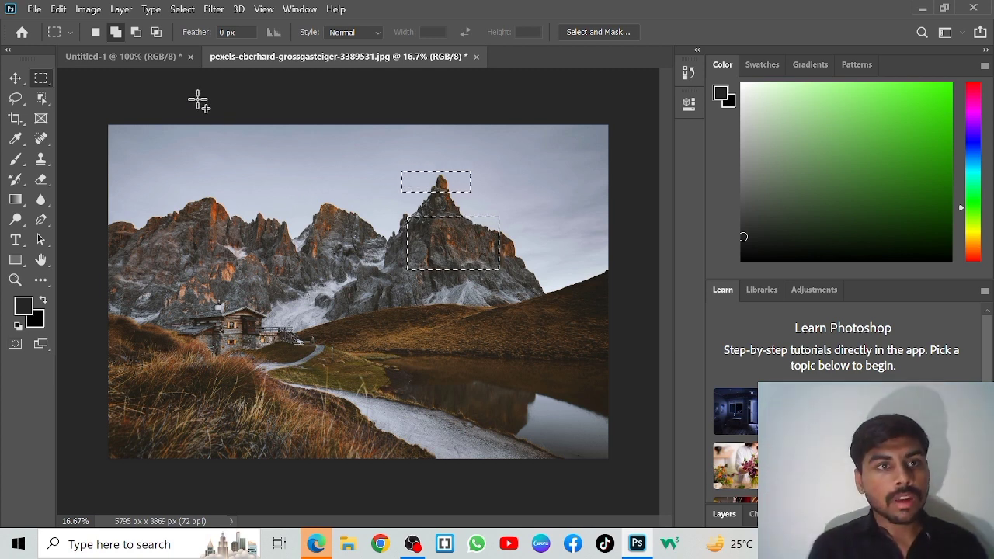
pyautogui.hotkey('ctrl', 'z')
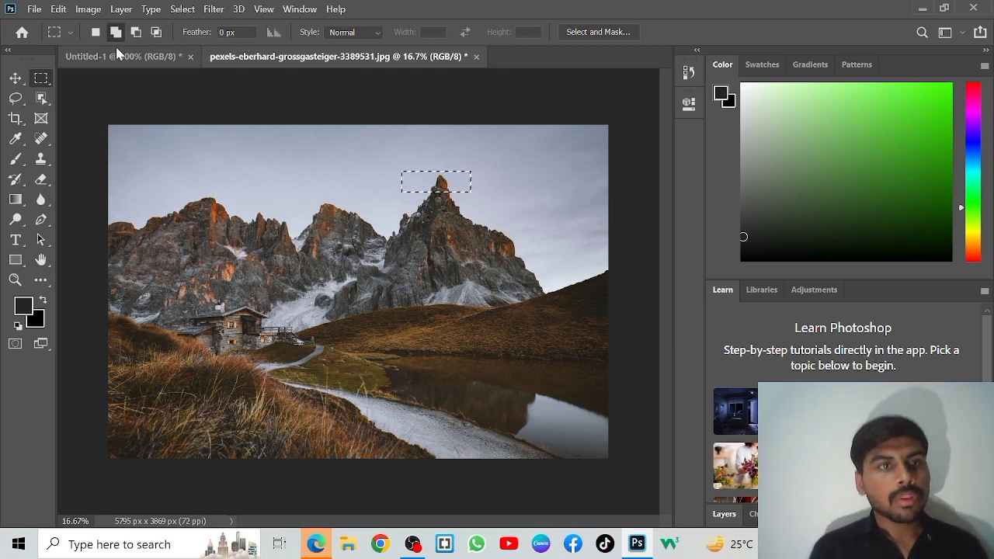
# Extend the peak-tip selection down over the rock below by adding overlapping rectangles in Add to selection mode.
pyautogui.click(96, 32)
pyautogui.click(114, 36)
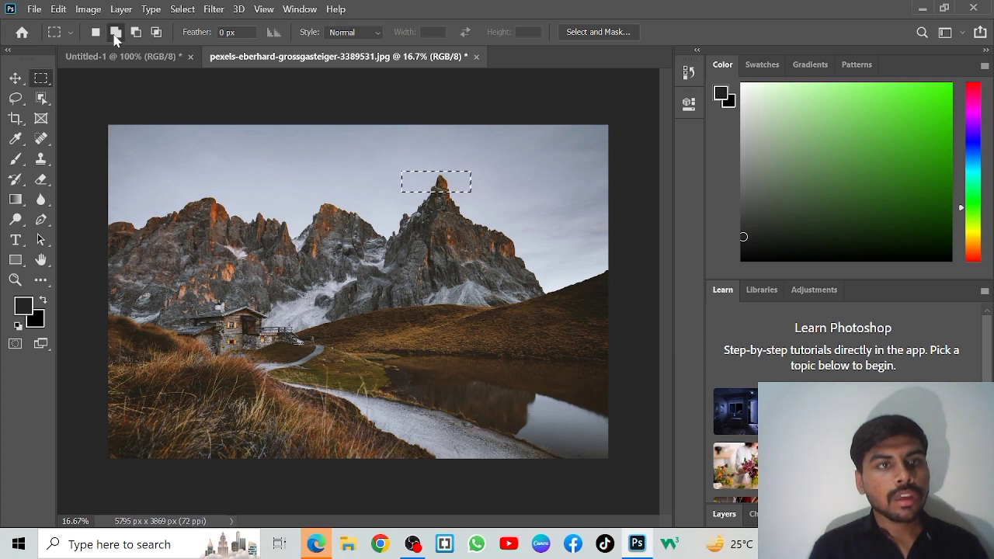
pyautogui.moveTo(440, 188); pyautogui.dragTo(472, 228)
pyautogui.moveTo(411, 201); pyautogui.dragTo(429, 212)
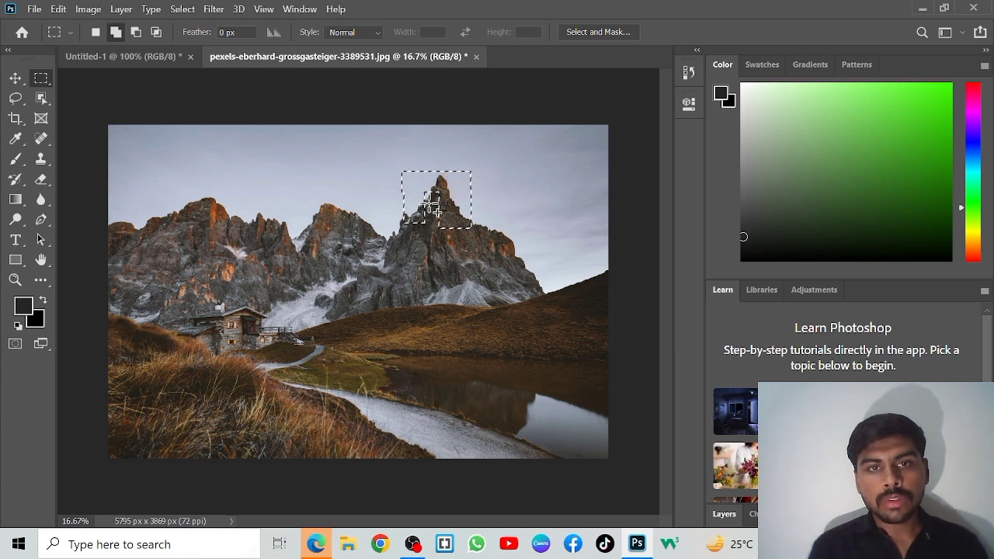
pyautogui.moveTo(423, 190); pyautogui.dragTo(457, 225)
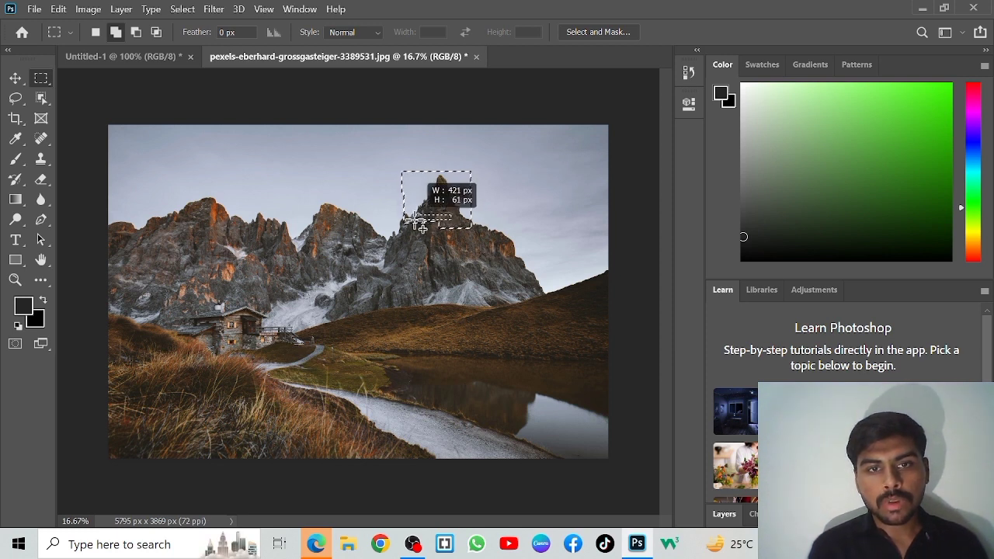
pyautogui.moveTo(416, 229); pyautogui.dragTo(412, 233)
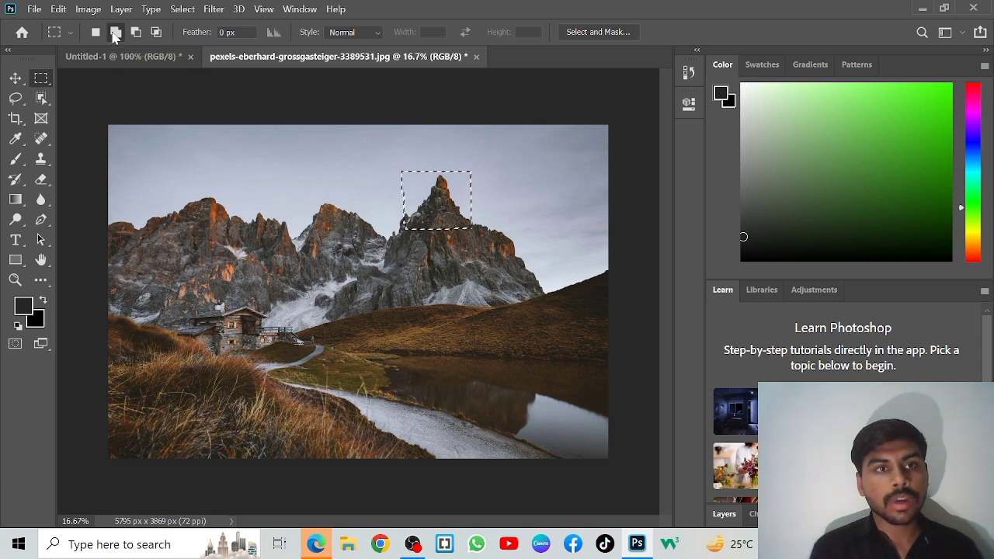
# Cut away the lower part of the peak selection with rectangles in Subtract from selection mode.
pyautogui.click(136, 38)
pyautogui.moveTo(389, 208); pyautogui.dragTo(497, 199)
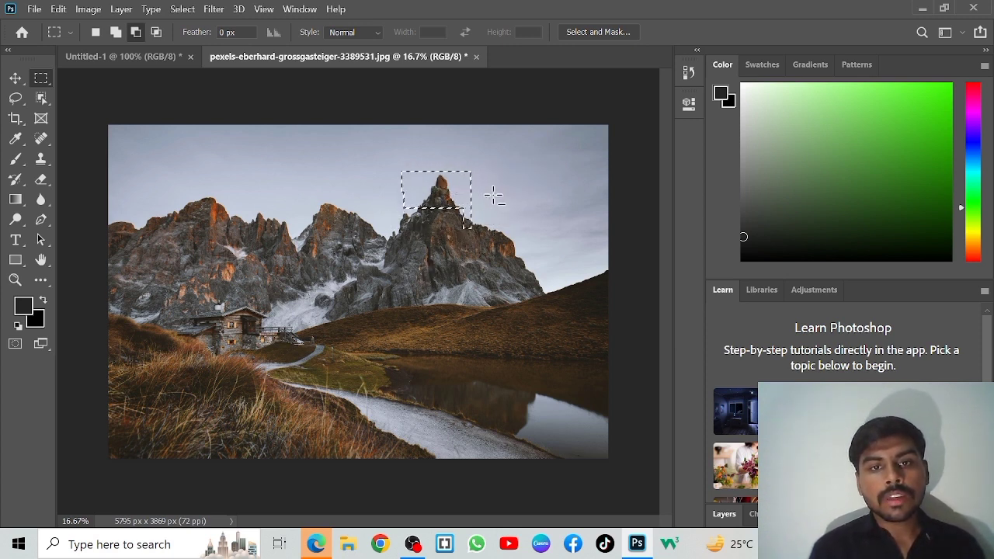
pyautogui.moveTo(148, 178); pyautogui.dragTo(322, 329)
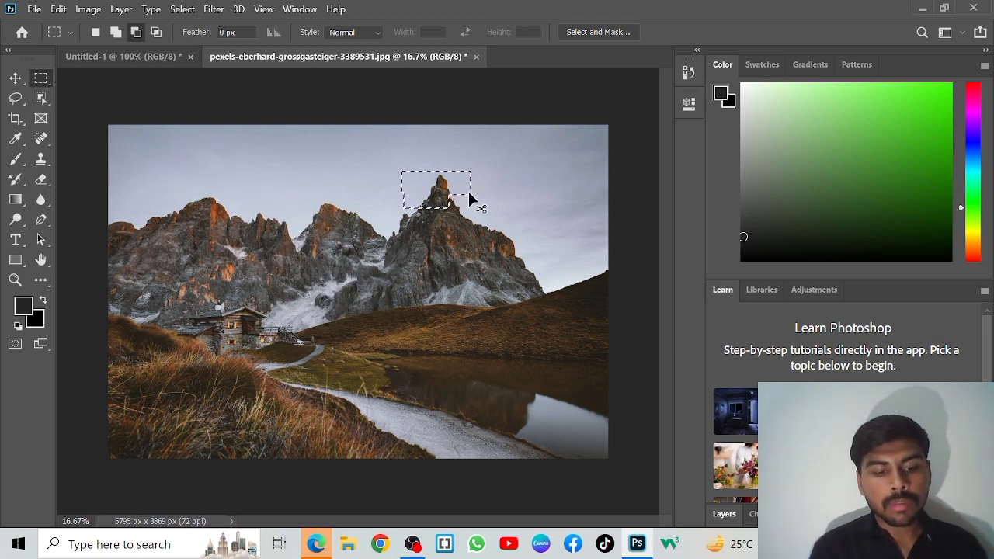
pyautogui.moveTo(469, 226); pyautogui.dragTo(441, 183)
pyautogui.press('i')
pyautogui.hotkey('shift', 'F5')
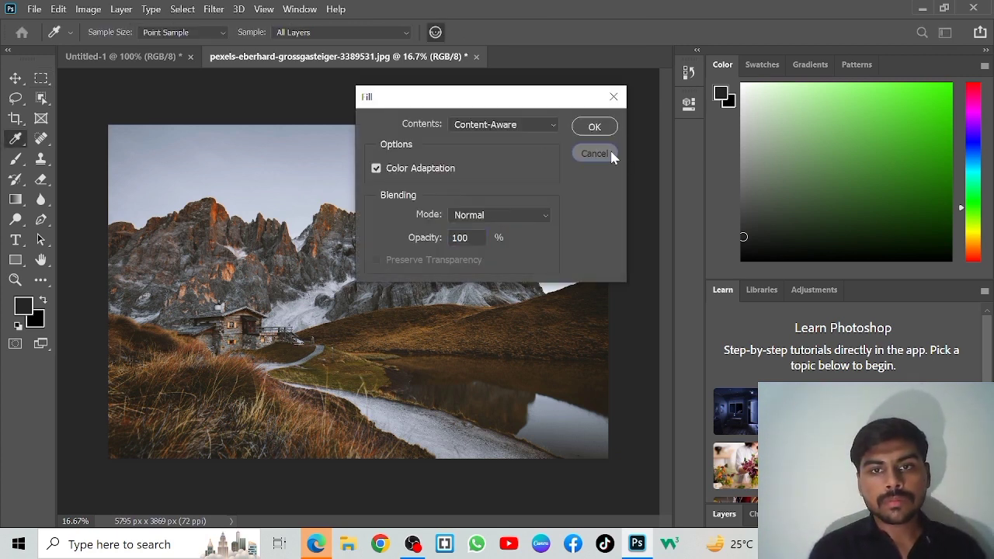
pyautogui.click(595, 154)
pyautogui.click(16, 77)
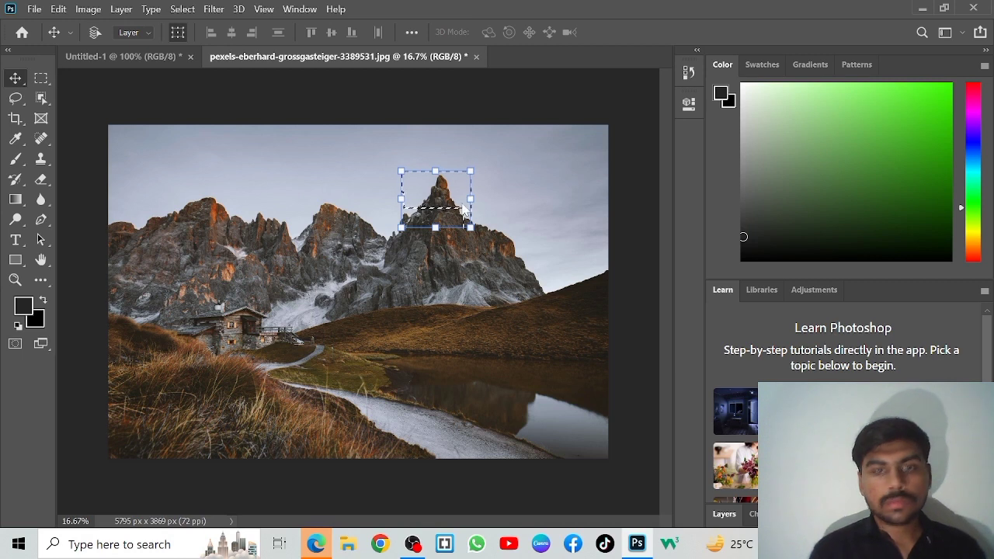
pyautogui.press('i')
pyautogui.hotkey('shift', 'F5')
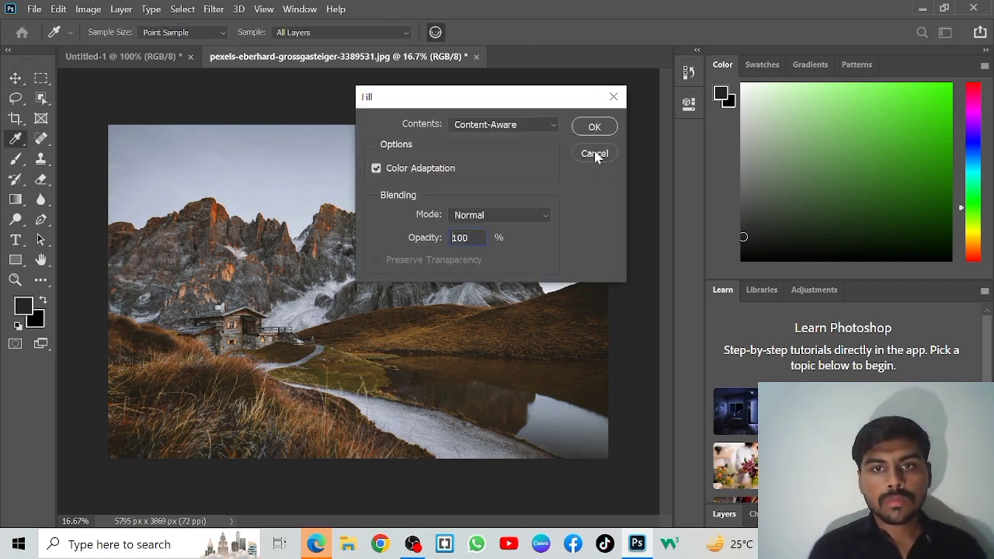
pyautogui.click(595, 154)
pyautogui.click(14, 78)
pyautogui.press('i')
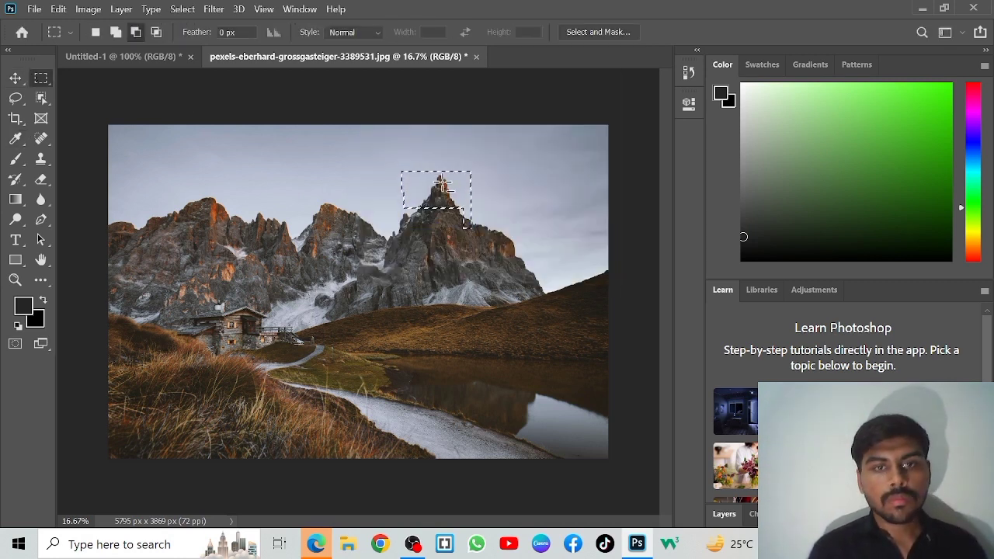
pyautogui.hotkey('shift', 'F5')
pyautogui.click(595, 154)
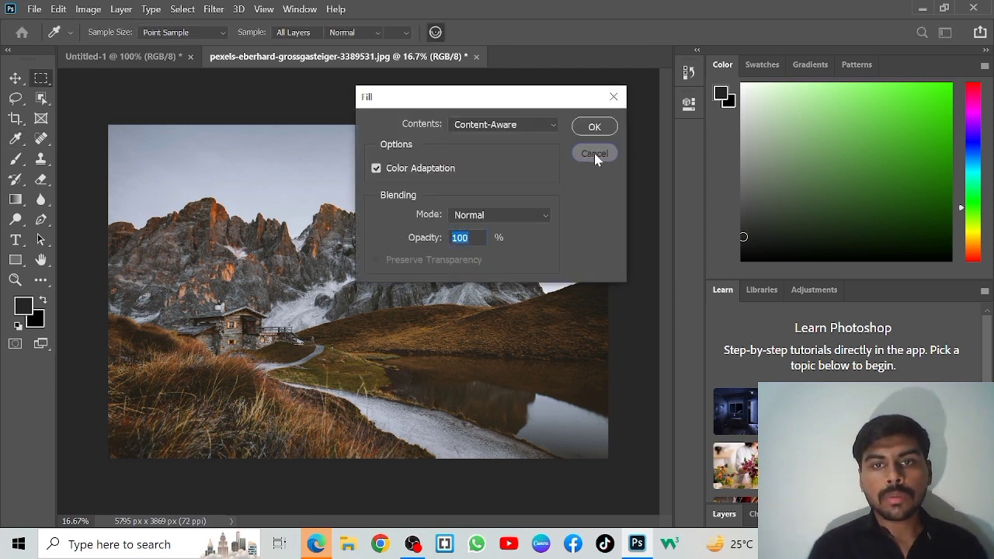
# Subtract a rectangle of about 1345 × 1045 px covering the whole remaining peak selection, leaving nothing selected.
pyautogui.press('m')
pyautogui.moveTo(355, 197); pyautogui.dragTo(482, 227)
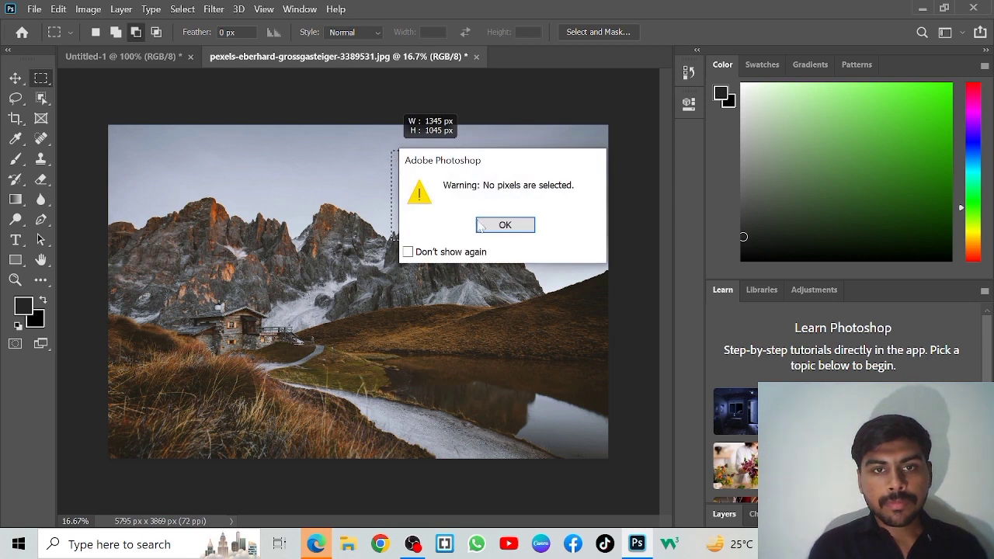
pyautogui.press('Return')
pyautogui.hotkey('ctrl', 'd')
# Select a rectangle around the left mountains and subtract its lower strip just above the cabin.
pyautogui.moveTo(129, 171); pyautogui.dragTo(308, 319)
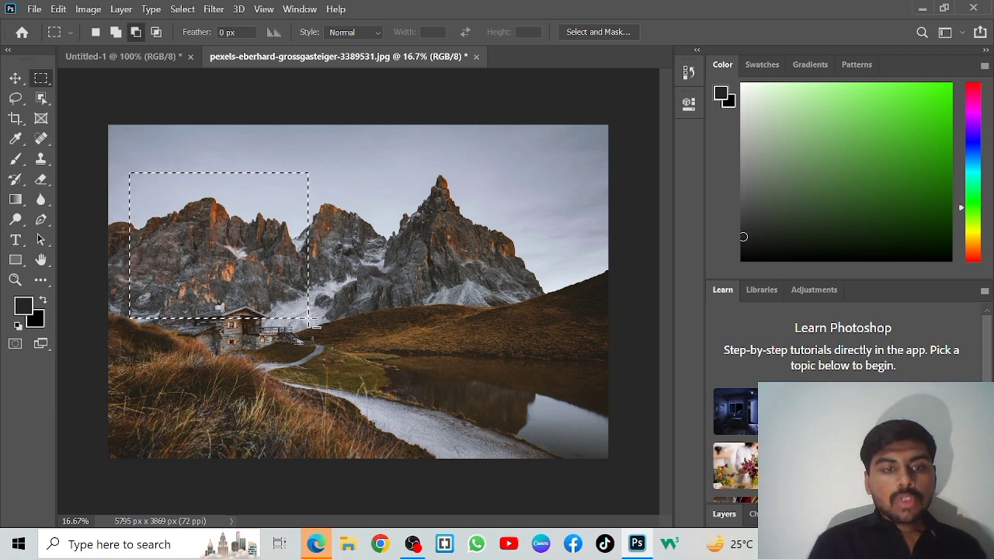
pyautogui.hotkey('ctrl', '+')
pyautogui.hotkey('ctrl', 'd')
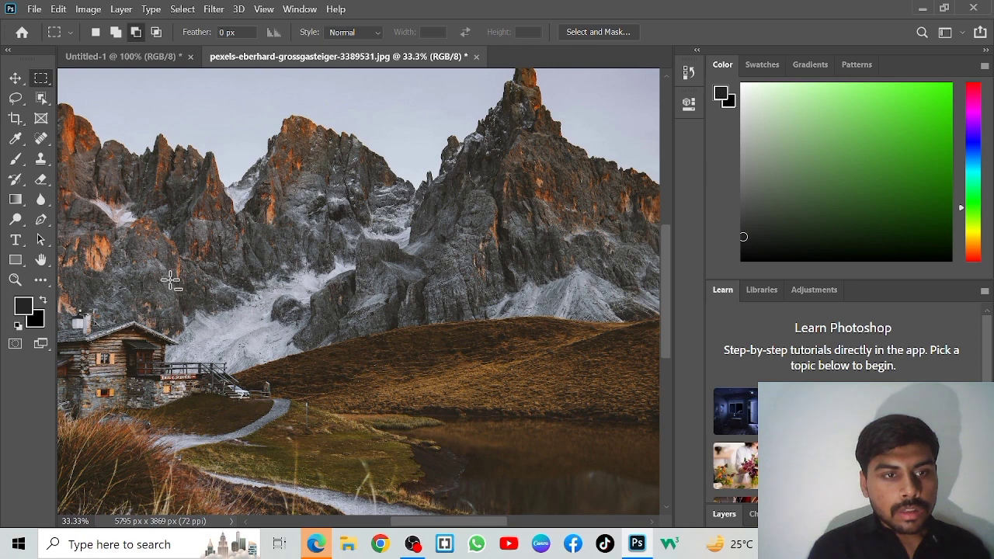
pyautogui.hotkey('ctrl', 'shift', 'd')
pyautogui.hotkey('ctrl', '-')
pyautogui.hotkey('ctrl', '0')
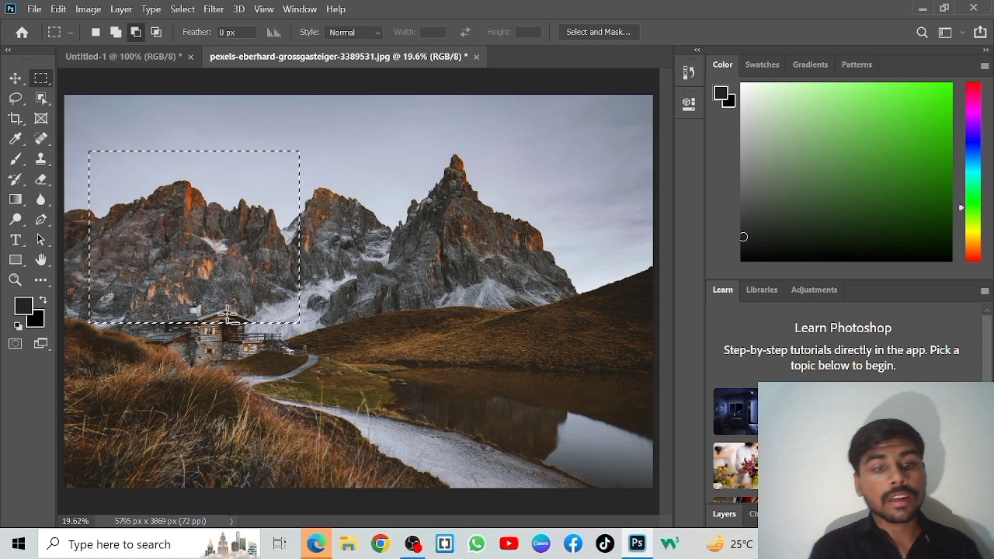
pyautogui.moveTo(72, 289); pyautogui.dragTo(324, 339)
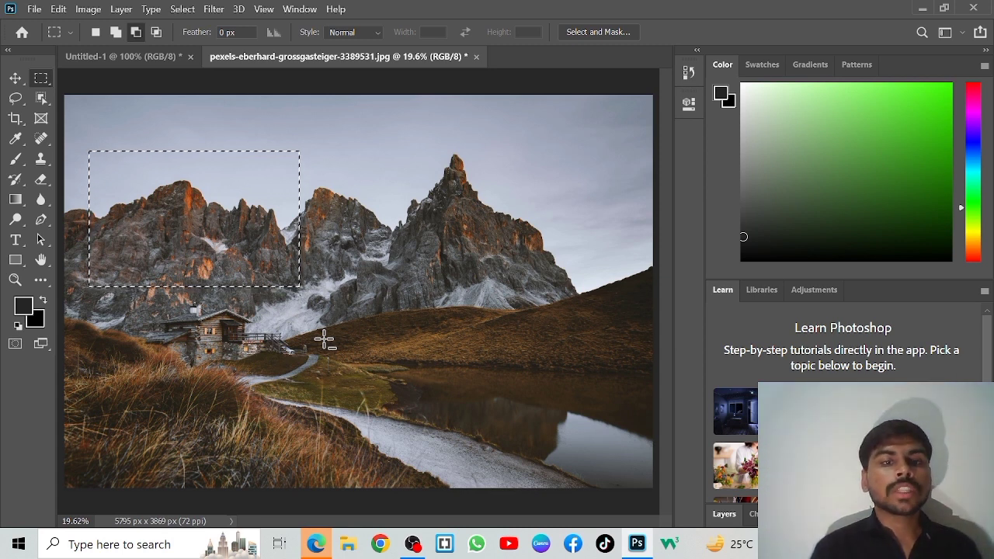
# Reduce the selection to a small patch on the left ridge with successive overlapping rectangles in Intersect with selection mode.
pyautogui.click(156, 32)
pyautogui.moveTo(180, 158); pyautogui.dragTo(359, 231)
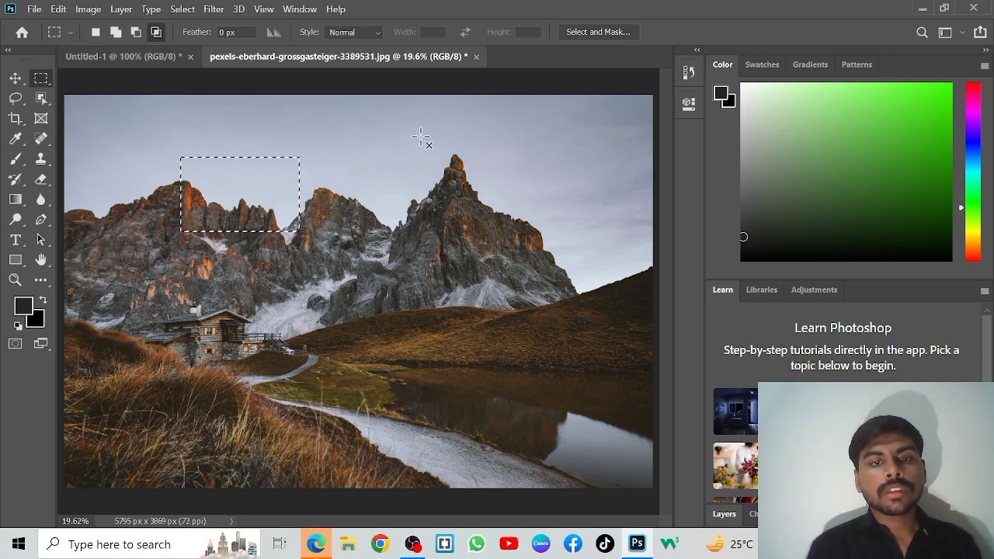
pyautogui.moveTo(117, 120); pyautogui.dragTo(368, 268)
pyautogui.moveTo(252, 194); pyautogui.dragTo(278, 243)
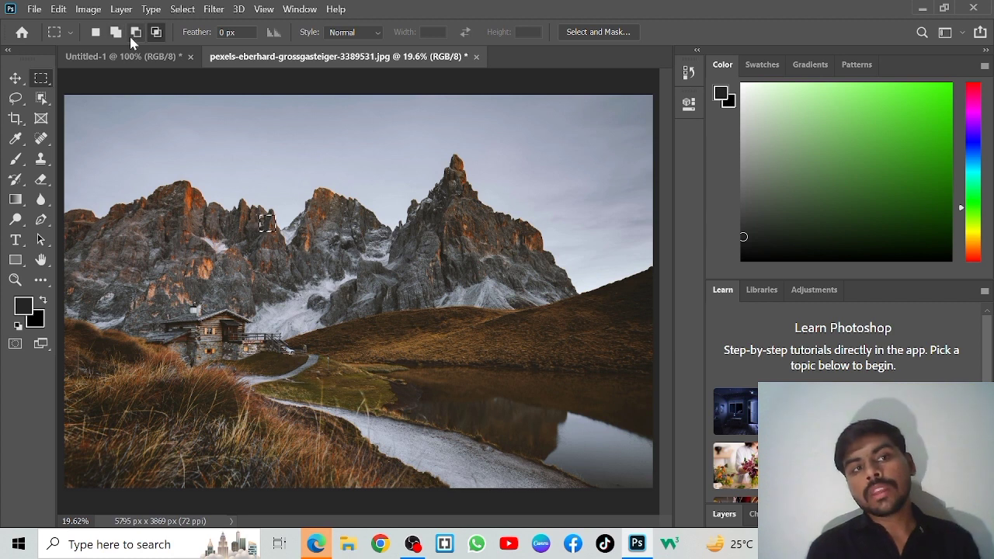
# Switch through the New selection, Add to selection and Subtract from selection modes of the marquee tool.
pyautogui.click(98, 34)
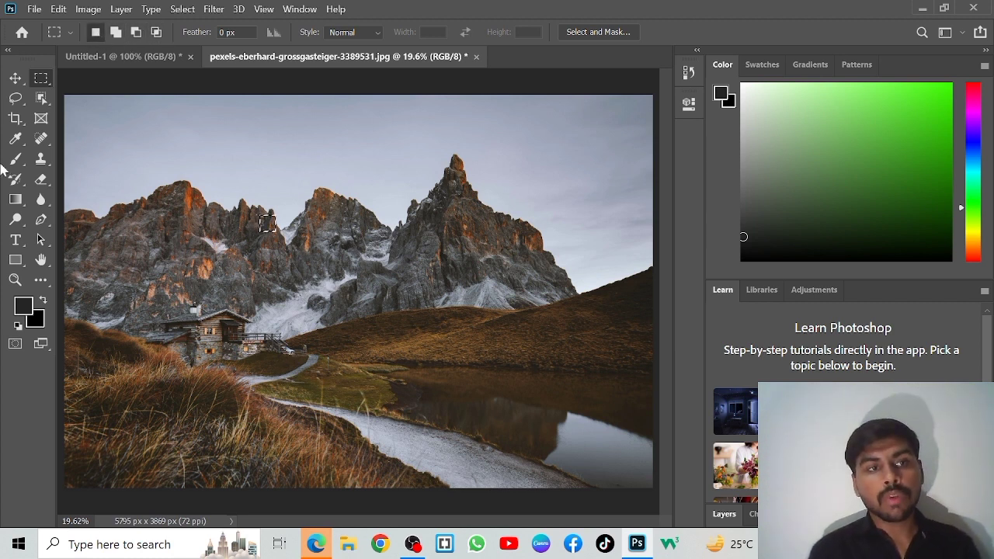
pyautogui.click(118, 35)
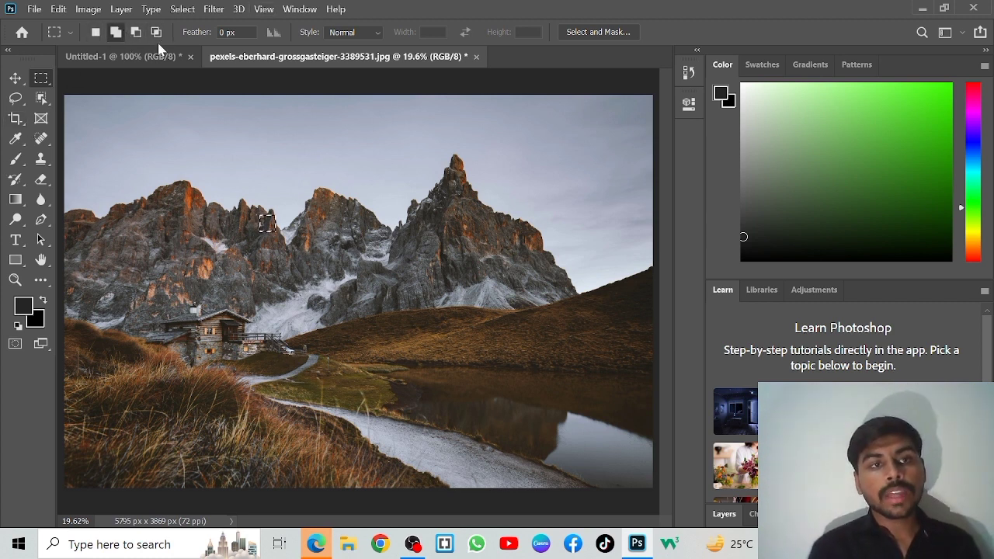
pyautogui.click(134, 33)
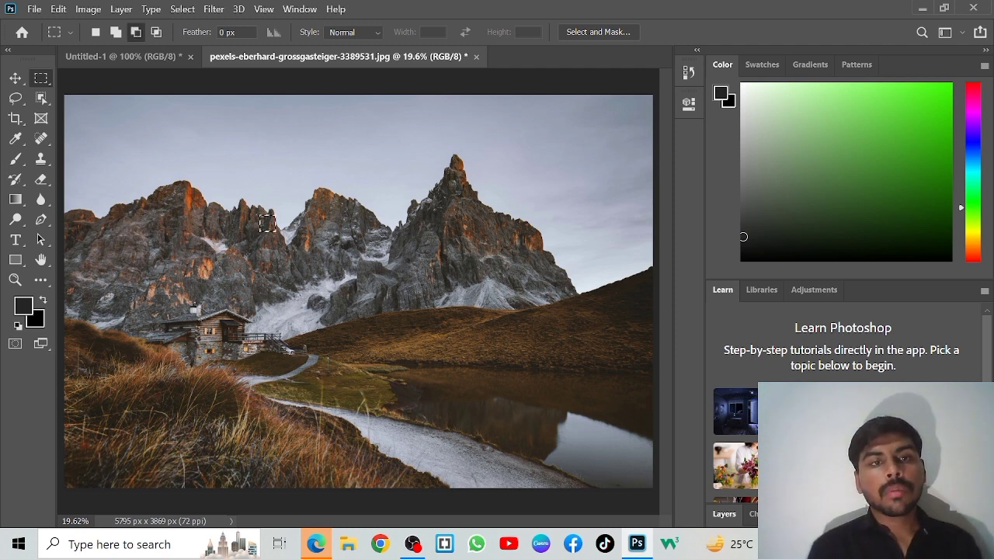
# Close the 200 × 200 px Untitled-1 document without saving it.
pyautogui.click(178, 58)
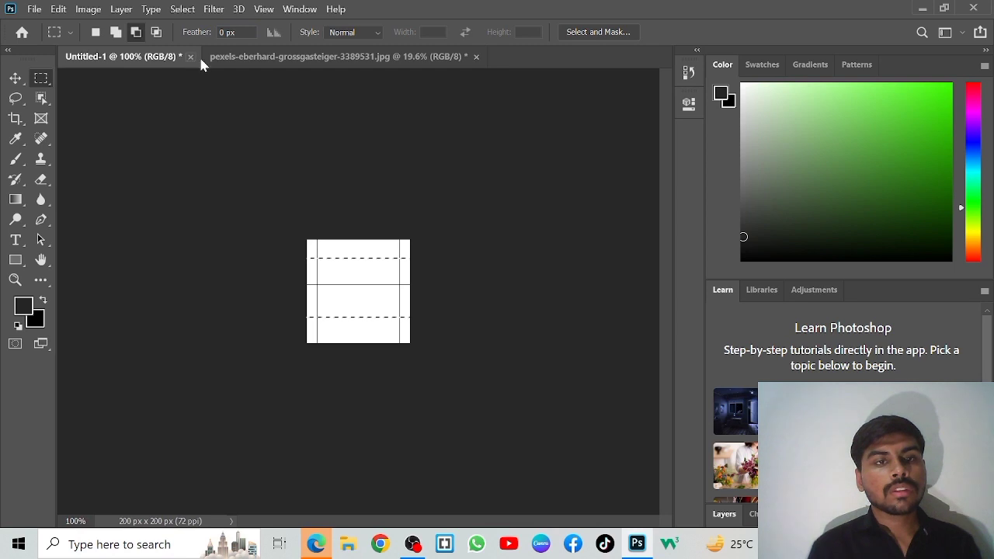
pyautogui.click(190, 57)
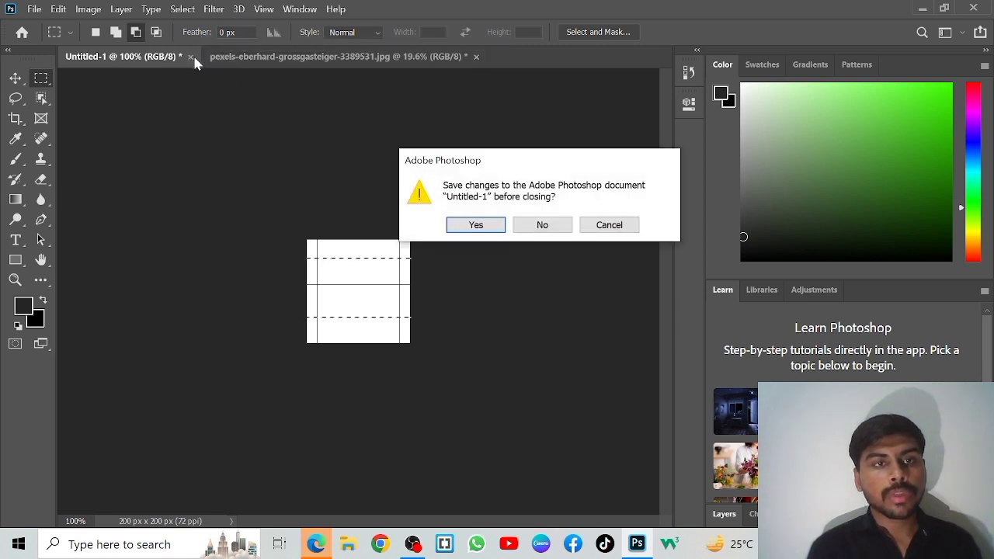
pyautogui.click(540, 227)
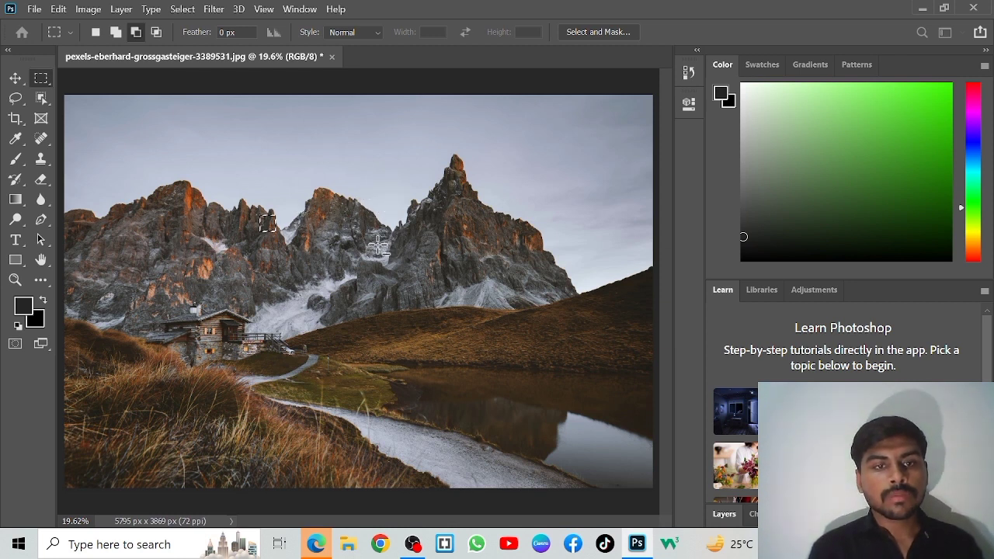
# Create a new document from the Landscape, 4 x 6 photo preset.
pyautogui.hotkey('ctrl', 'n')
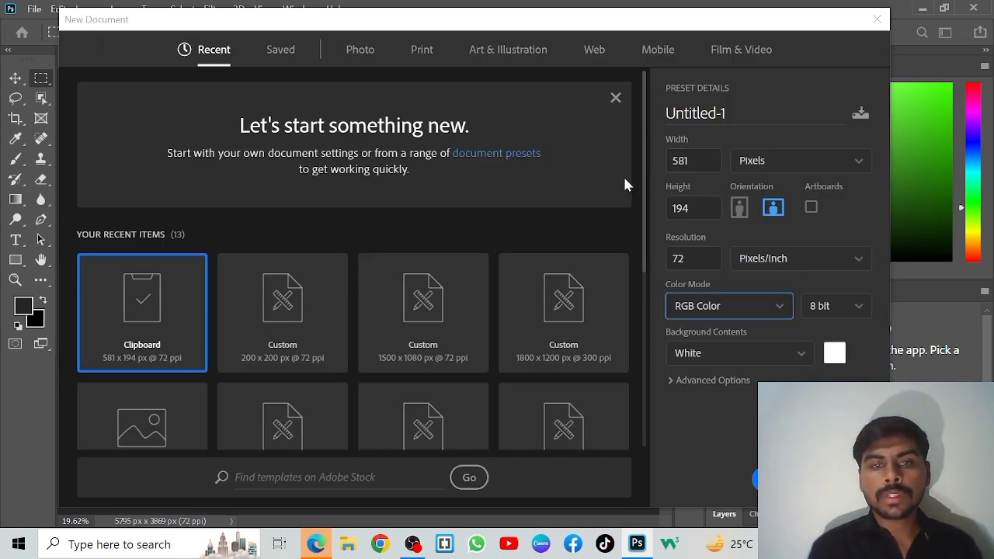
pyautogui.click(351, 62)
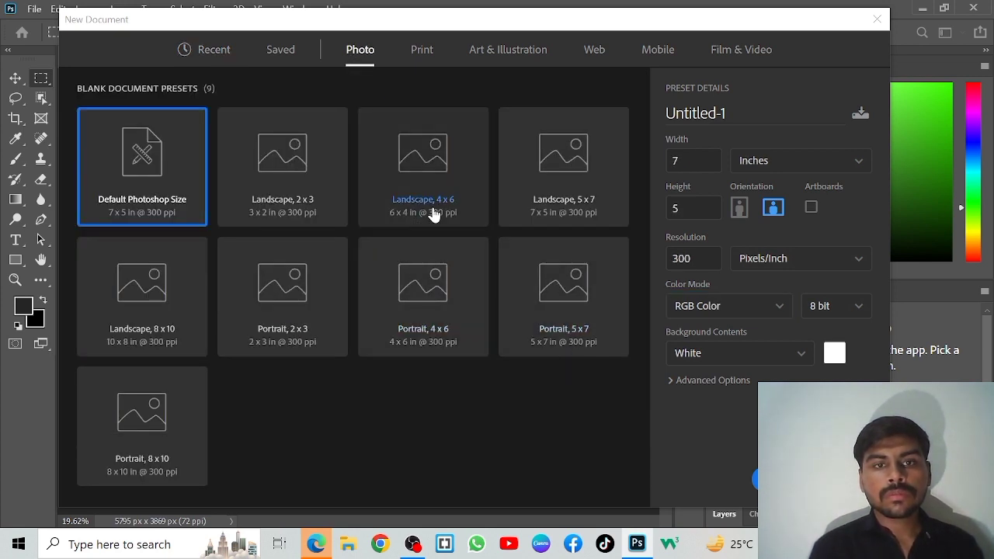
pyautogui.click(434, 214)
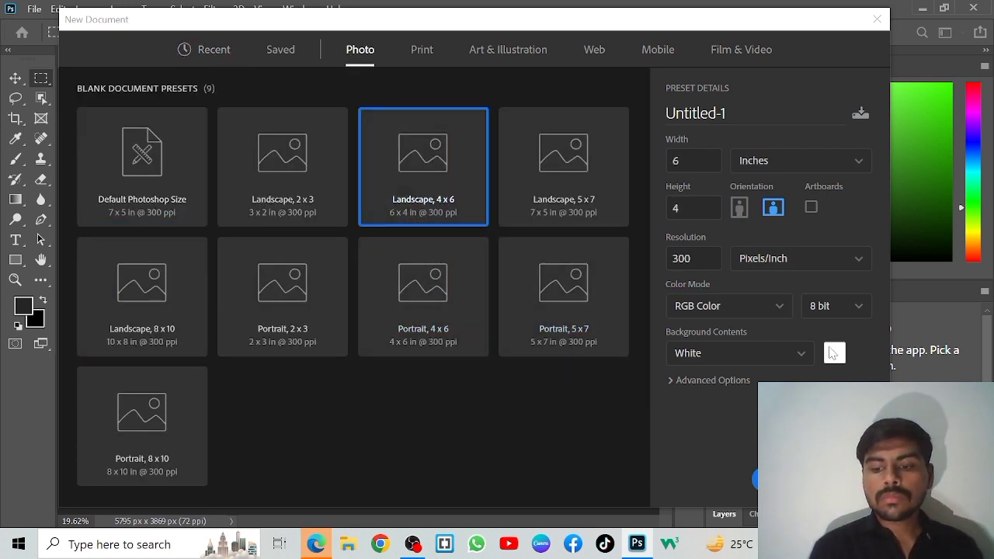
pyautogui.press('Return')
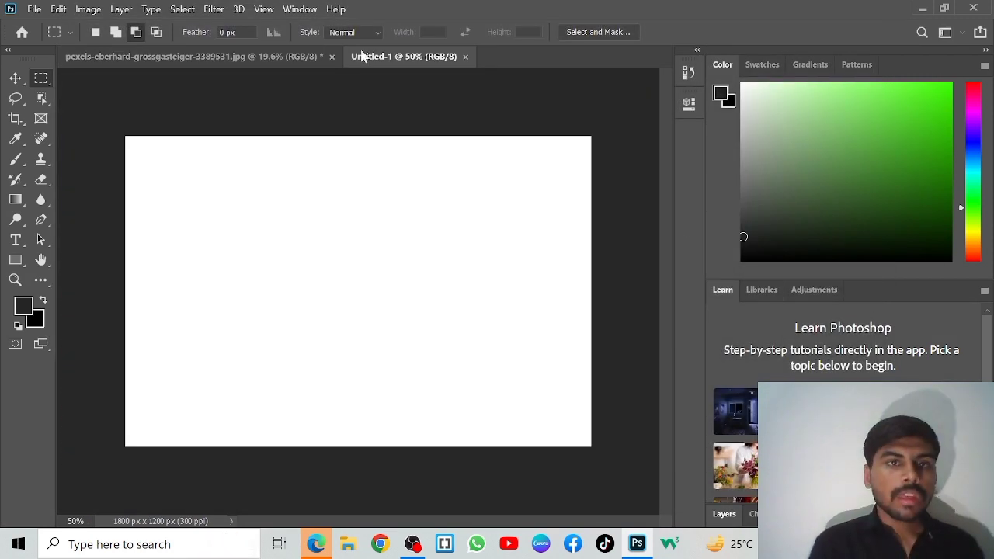
# Subtract a rectangle of about 587 × 225 px covering the small selected patch on the mountain photo's left ridge.
pyautogui.click(306, 58)
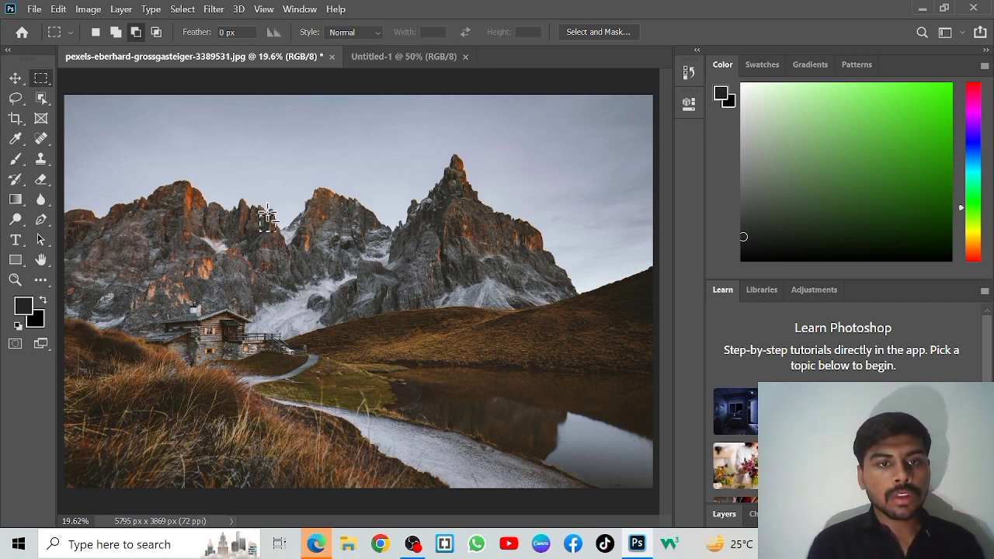
pyautogui.moveTo(405, 141); pyautogui.dragTo(537, 217)
pyautogui.press('Escape')
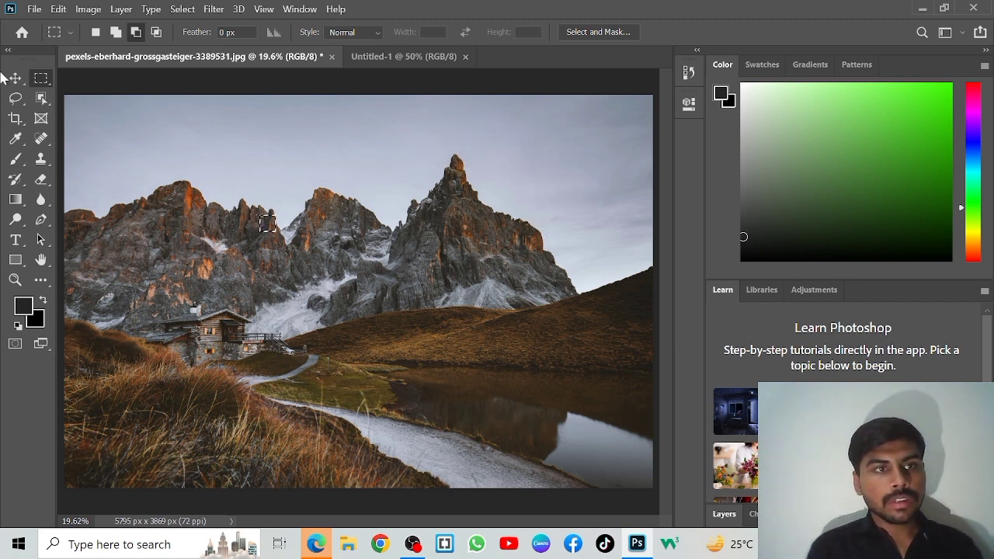
pyautogui.moveTo(268, 221); pyautogui.dragTo(298, 239)
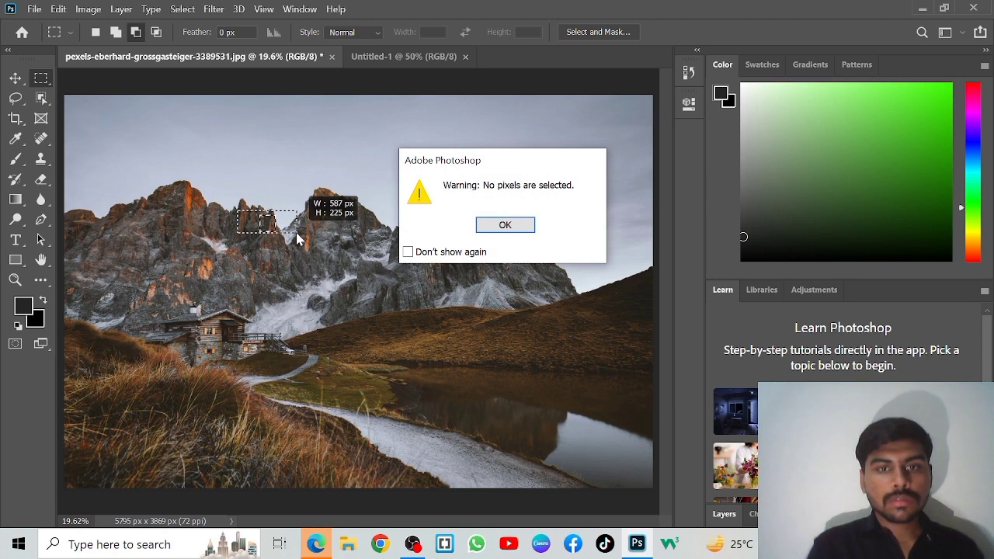
pyautogui.press('Return')
pyautogui.moveTo(396, 187); pyautogui.dragTo(489, 152)
pyautogui.moveTo(527, 204); pyautogui.dragTo(559, 225)
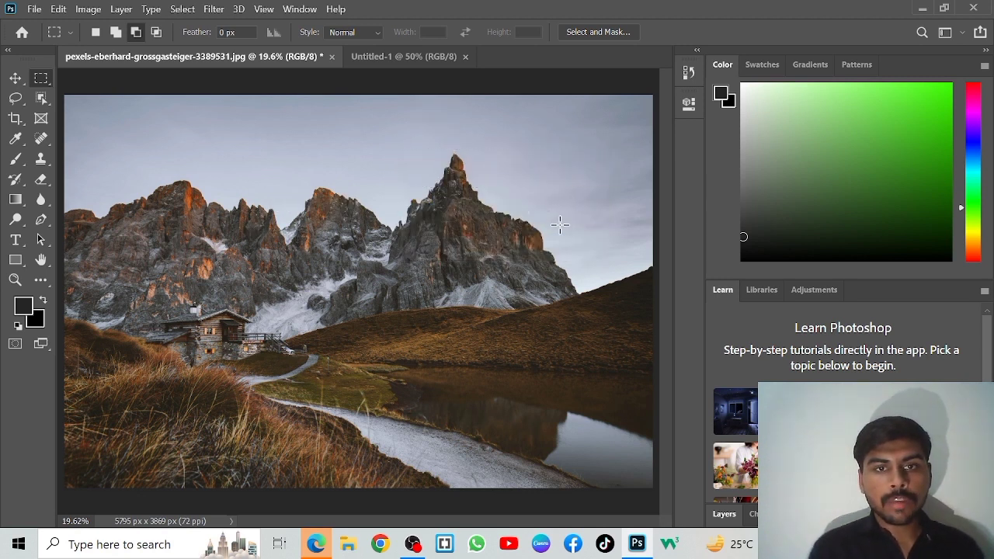
# Select a rectangle around the tall peak in New selection mode and paste a copy of it into Untitled-1.
pyautogui.click(96, 31)
pyautogui.moveTo(464, 198); pyautogui.dragTo(383, 153)
pyautogui.moveTo(347, 233); pyautogui.dragTo(312, 203)
pyautogui.click(411, 230)
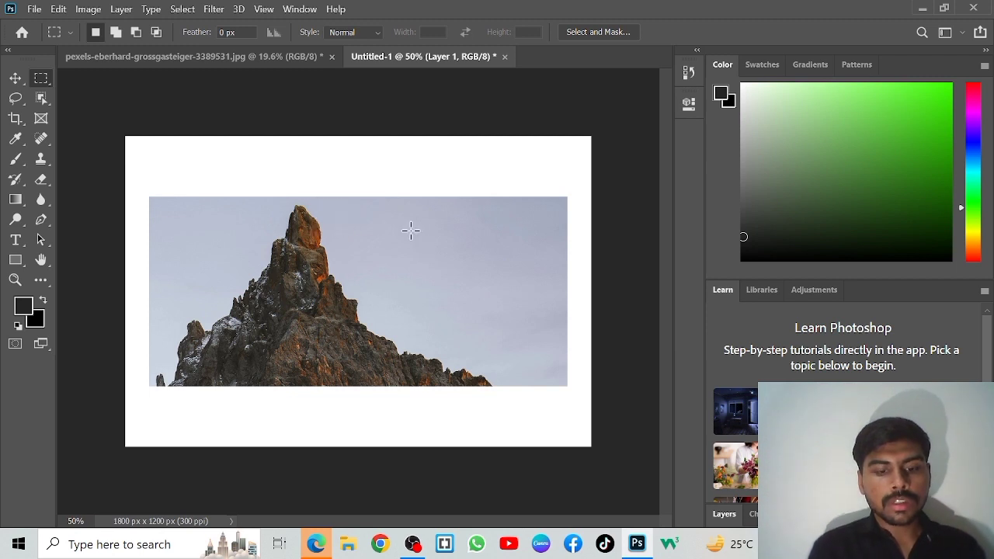
# Try scaling the pasted peak layer to about 41% width and 75.5% height with Free Transform, and reposition it.
pyautogui.hotkey('ctrl', 't')
pyautogui.moveTo(566, 287); pyautogui.dragTo(308, 269)
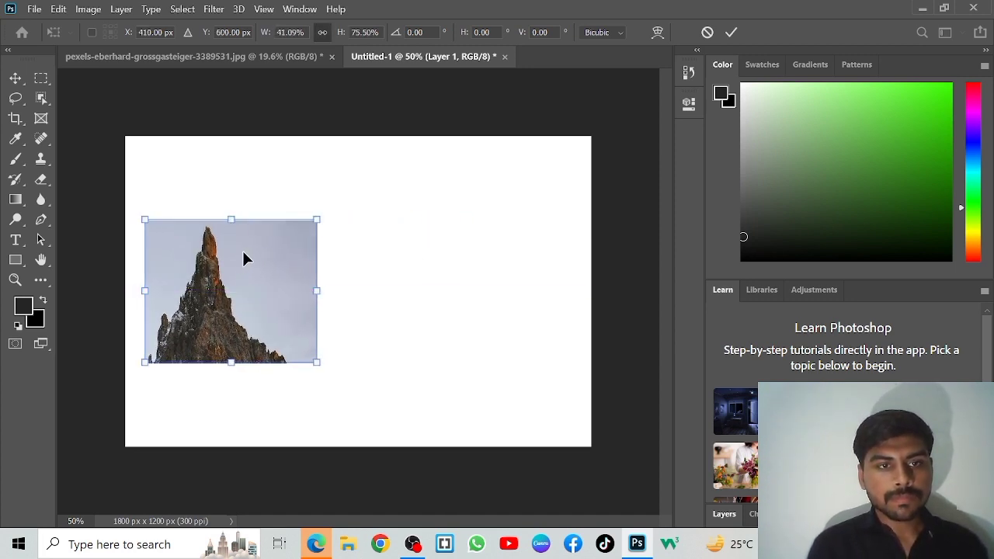
pyautogui.moveTo(241, 260); pyautogui.dragTo(295, 221)
# Set the marquee feather to 20 px and move a copy of the photo's selected peak into Untitled-1 as a second layer.
pyautogui.click(197, 57)
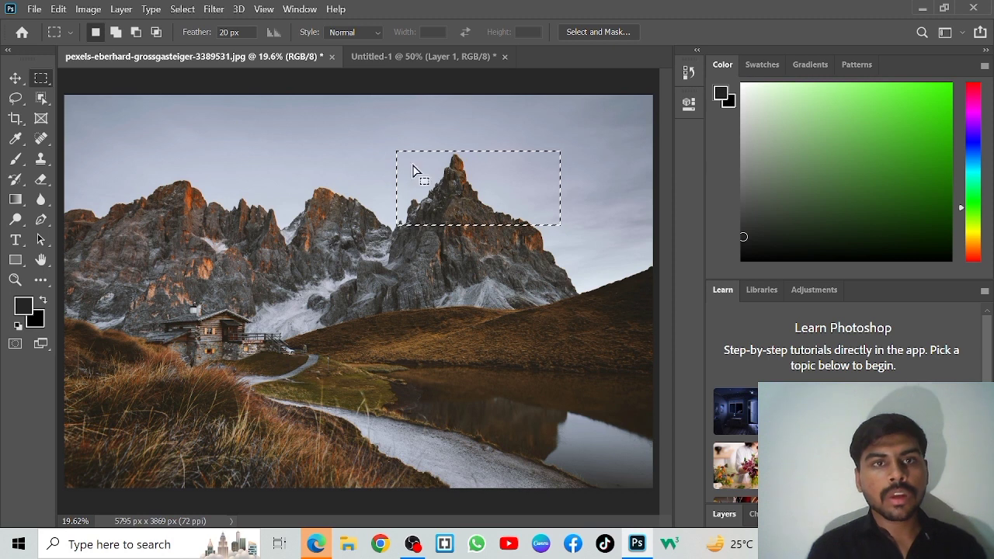
pyautogui.click(16, 77)
pyautogui.moveTo(455, 176); pyautogui.dragTo(448, 260)
pyautogui.moveTo(573, 213)
pyautogui.mouseDown()
pyautogui.moveTo(559, 210)
pyautogui.moveTo(565, 237)
pyautogui.mouseUp()
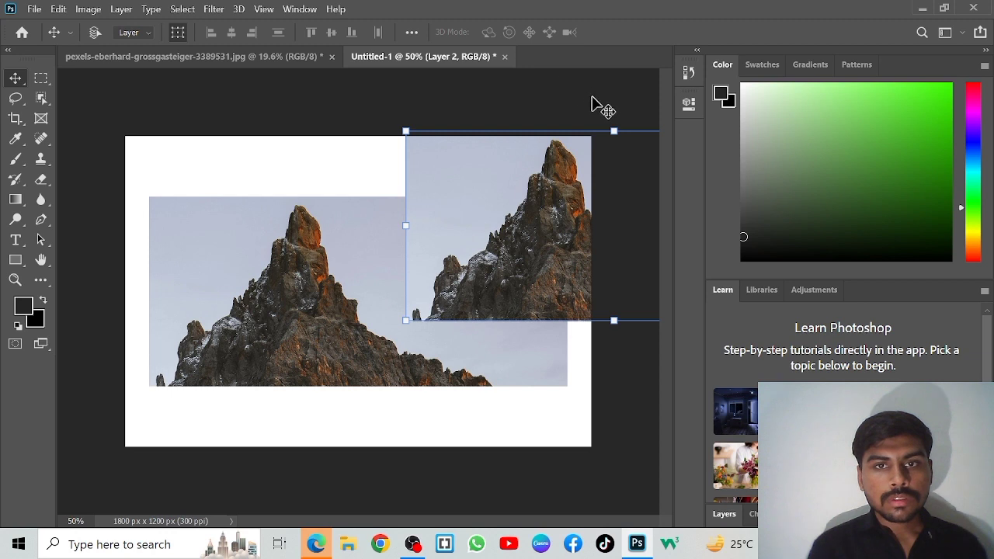
# Scale the second peak layer to about 67% and rotate it to about -1.86°.
pyautogui.moveTo(612, 132)
pyautogui.mouseDown()
pyautogui.moveTo(613, 164)
pyautogui.moveTo(612, 147)
pyautogui.mouseUp()
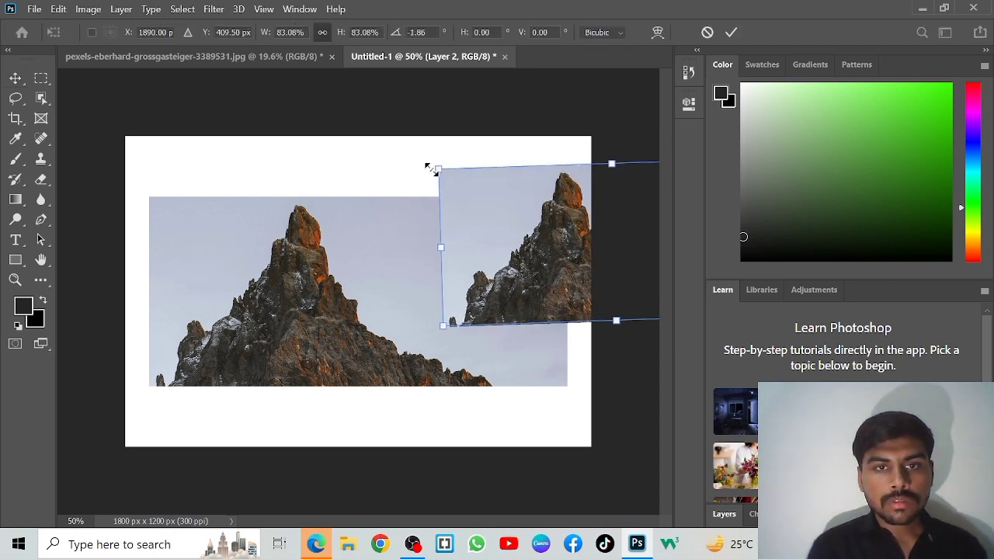
pyautogui.moveTo(432, 170); pyautogui.dragTo(494, 205)
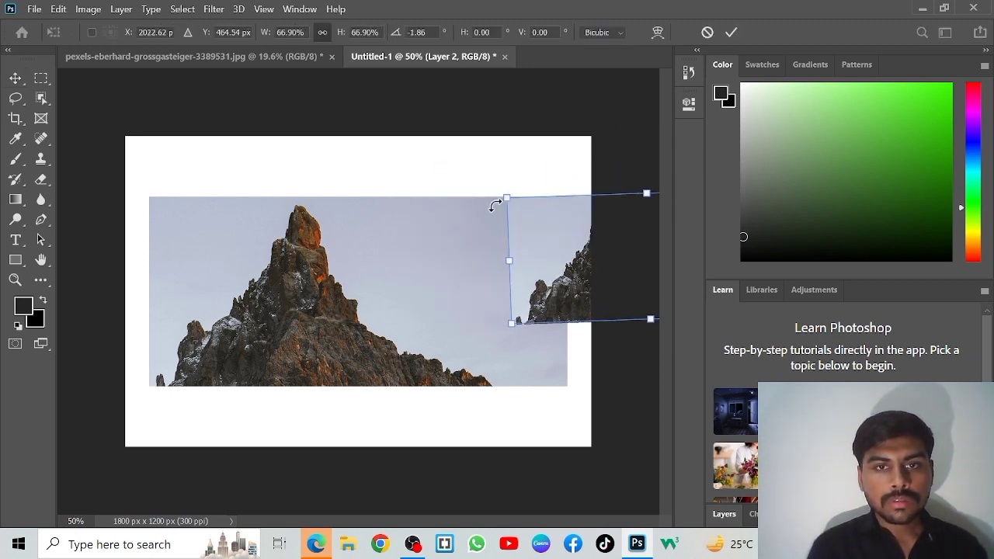
pyautogui.click(41, 78)
pyautogui.moveTo(347, 250); pyautogui.dragTo(354, 254)
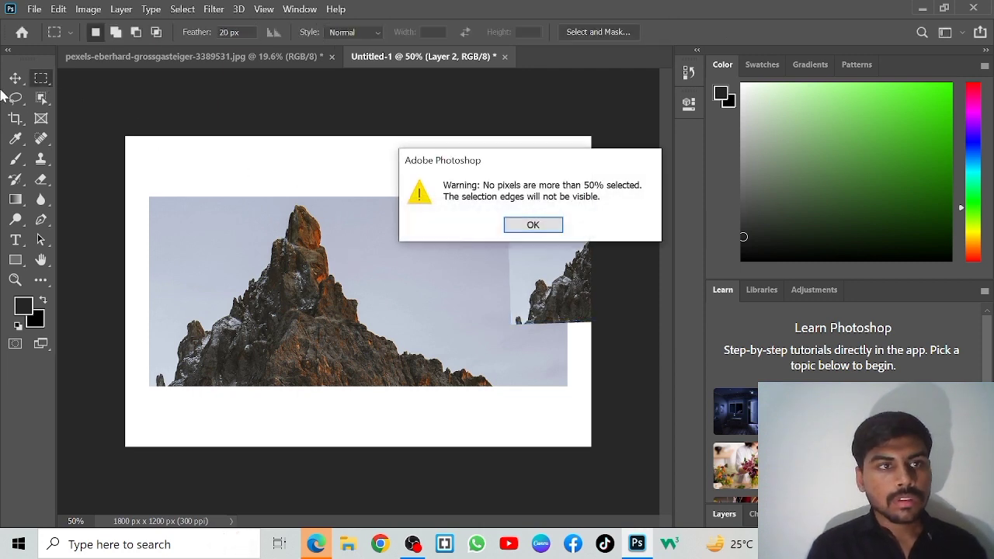
pyautogui.click(552, 226)
# Move the second peak layer fully onto the canvas so it overlaps the upper part of the larger peak image.
pyautogui.press('v')
pyautogui.moveTo(368, 240); pyautogui.dragTo(255, 192)
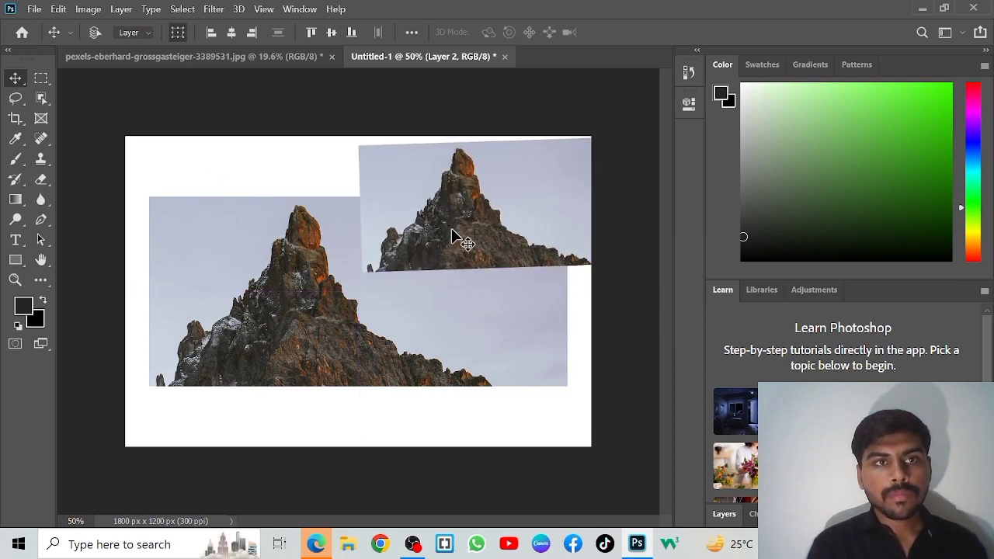
pyautogui.click(138, 32)
pyautogui.click(152, 58)
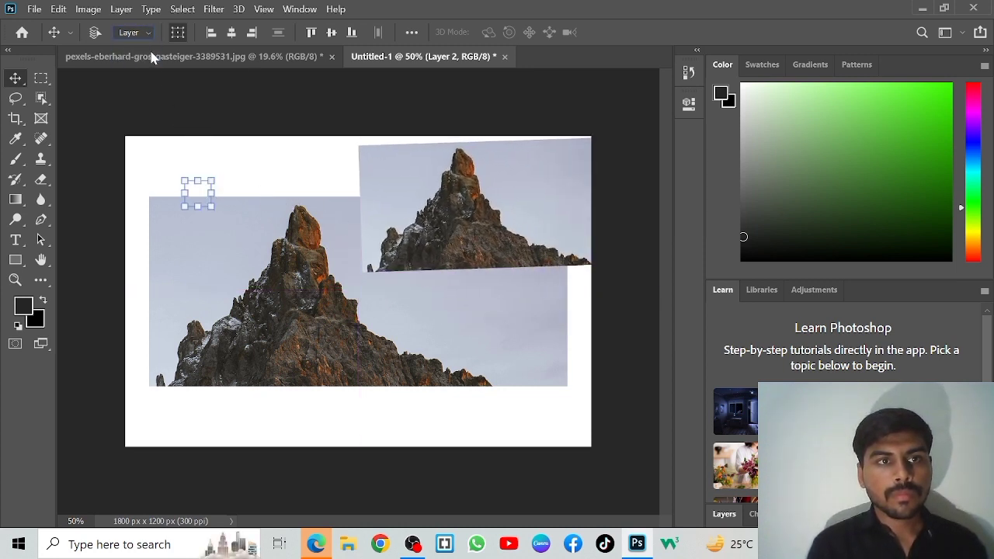
pyautogui.moveTo(249, 232); pyautogui.dragTo(182, 251)
pyautogui.click(41, 77)
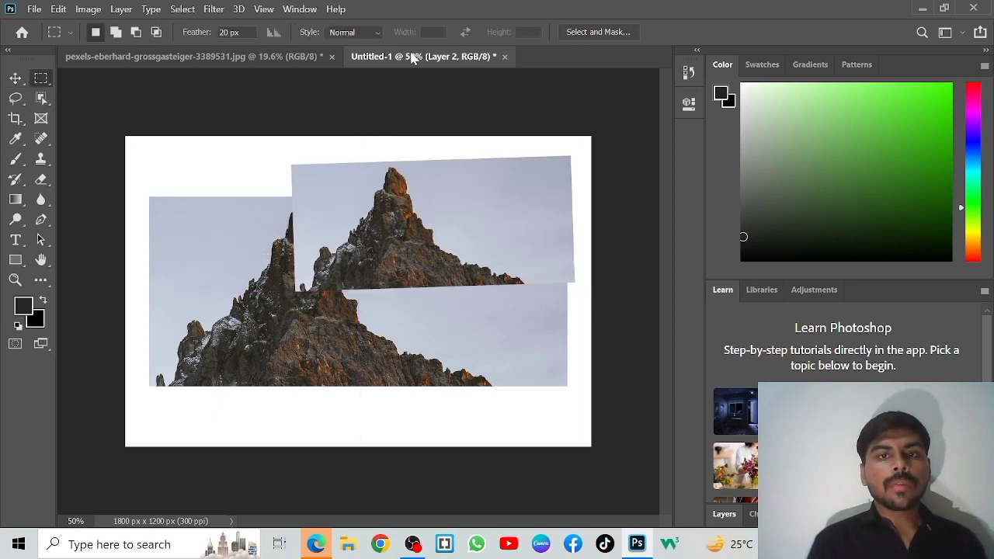
# Inspect the second peak layer's edges up close and undo its placement, leaving only the first pasted peak.
pyautogui.hotkey('ctrl', '+')
pyautogui.hotkey('ctrl', '+')
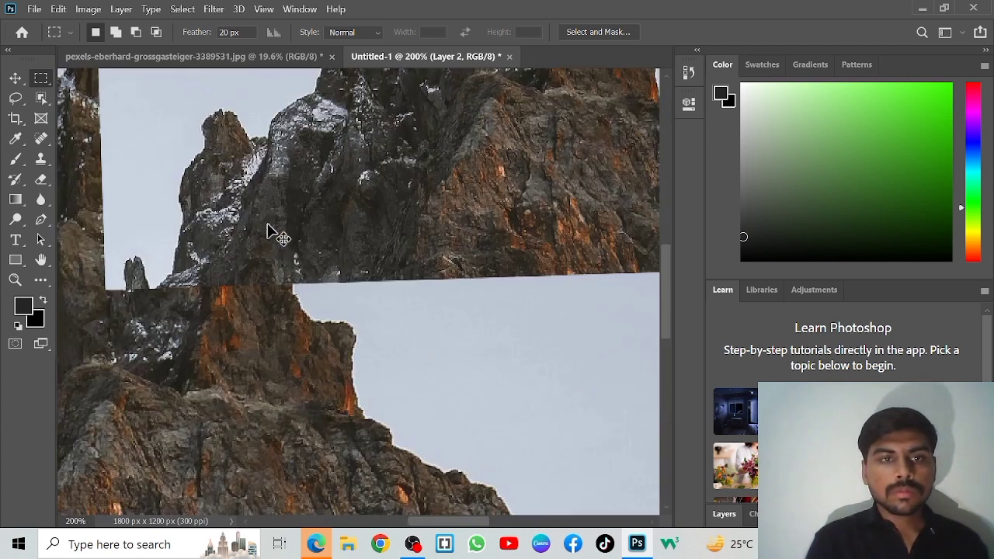
pyautogui.hotkey('ctrl', '-')
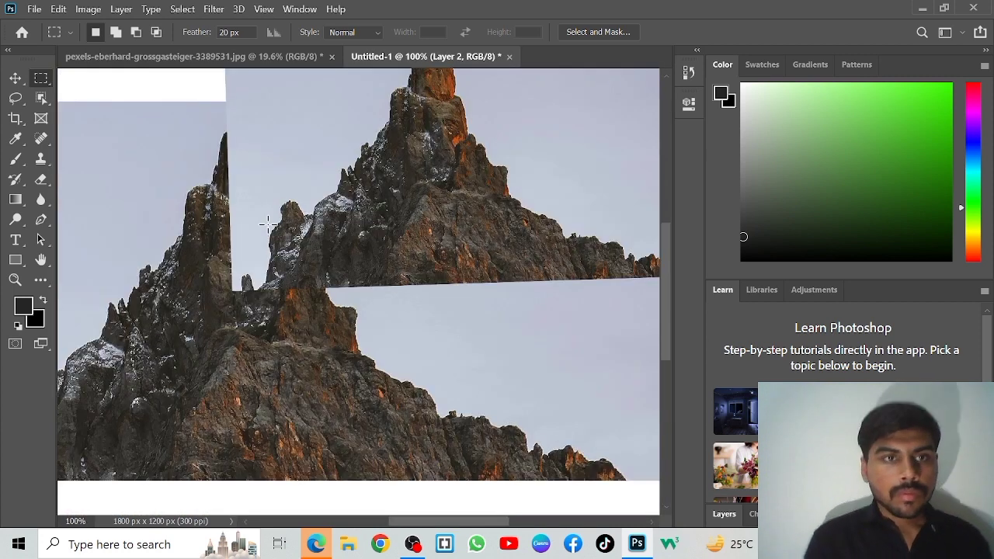
pyautogui.scroll(5, 663, 241)
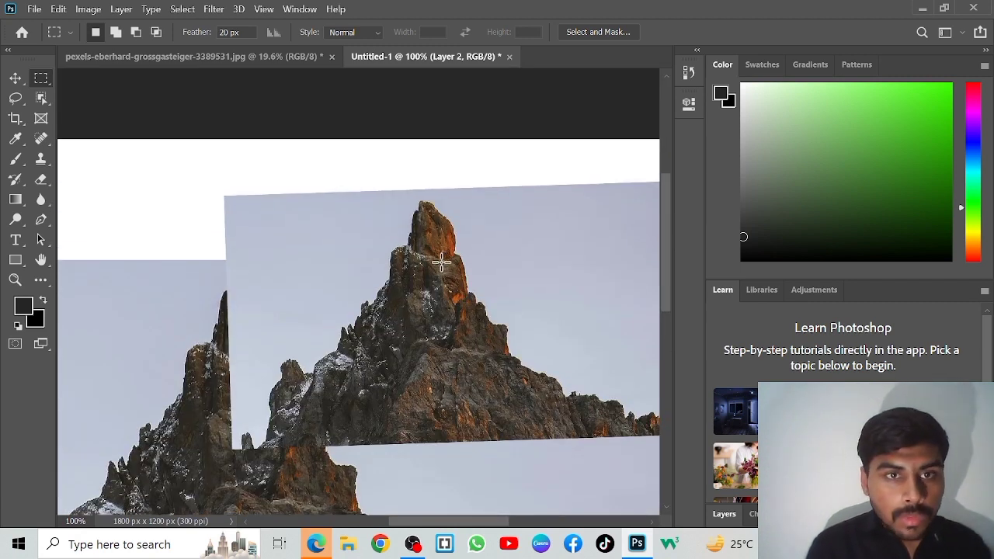
pyautogui.hotkey('ctrl', 'z')
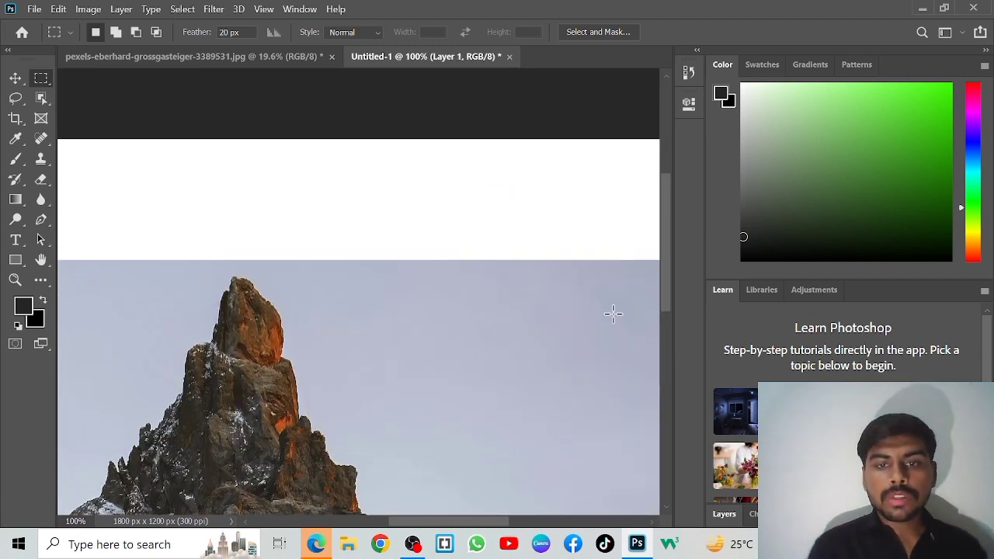
pyautogui.hotkey('ctrl', '0')
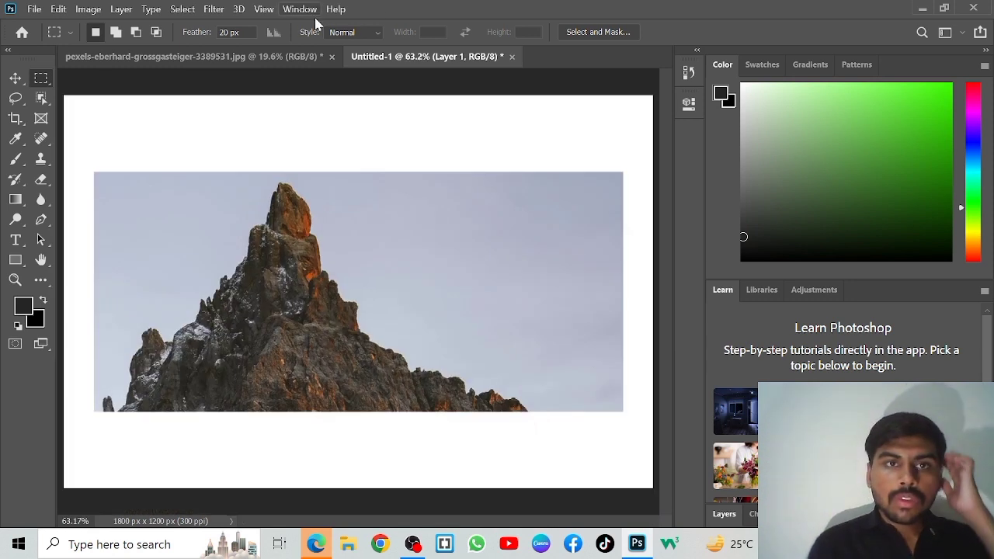
# Draw successive rectangular selections with a 20 px feather over the peaks of the mountain photo, cancelling the Content-Aware fill.
pyautogui.click(295, 59)
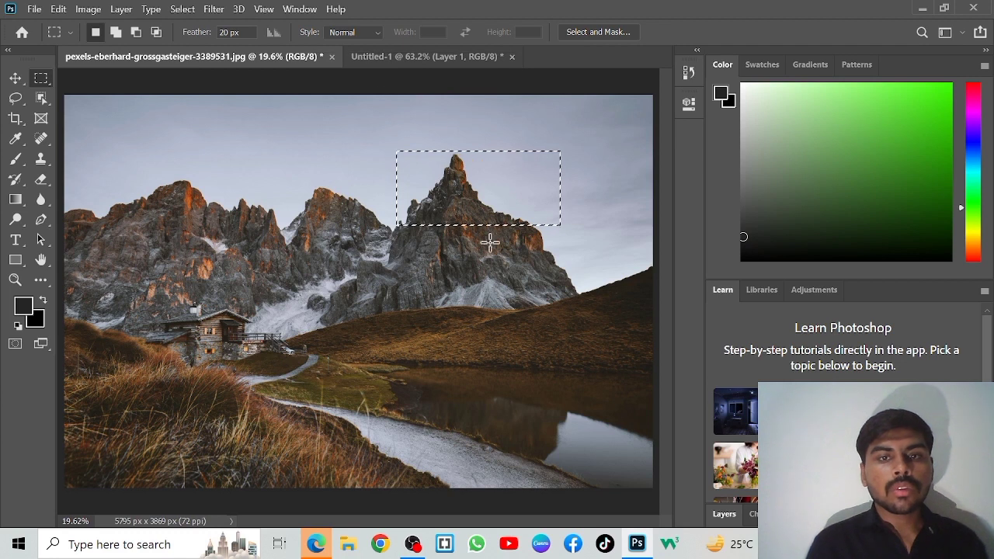
pyautogui.moveTo(302, 127); pyautogui.dragTo(519, 205)
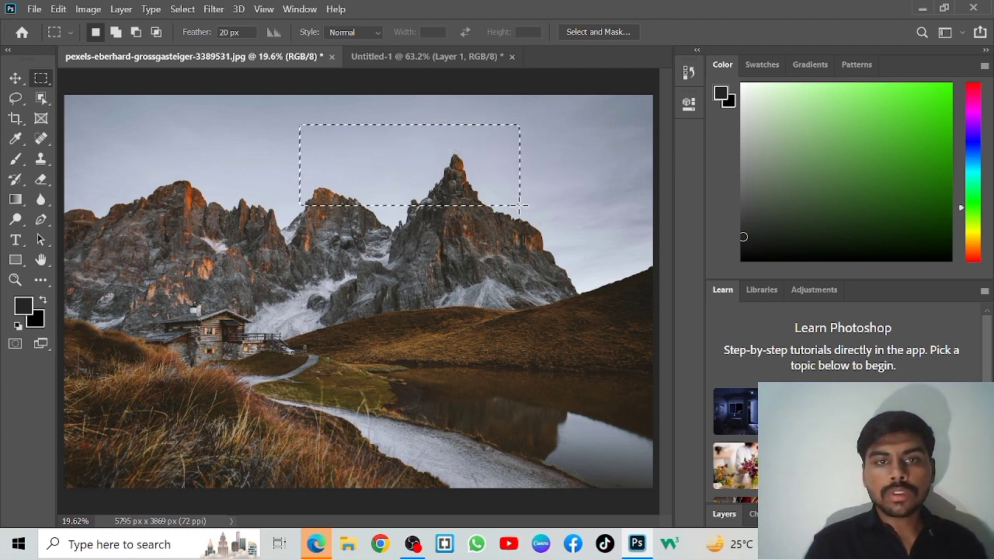
pyautogui.hotkey('shift', 'F5')
pyautogui.click(610, 151)
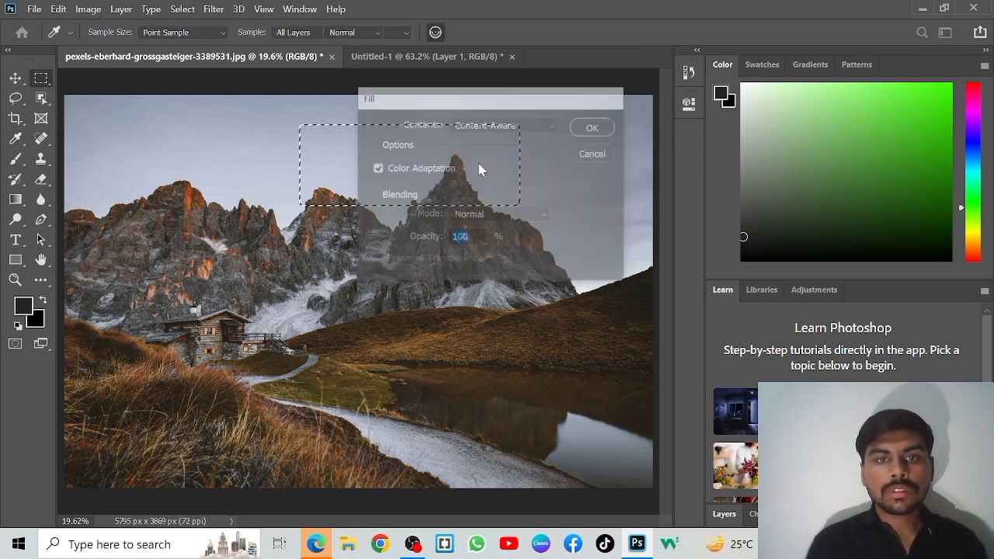
pyautogui.moveTo(350, 163); pyautogui.dragTo(544, 243)
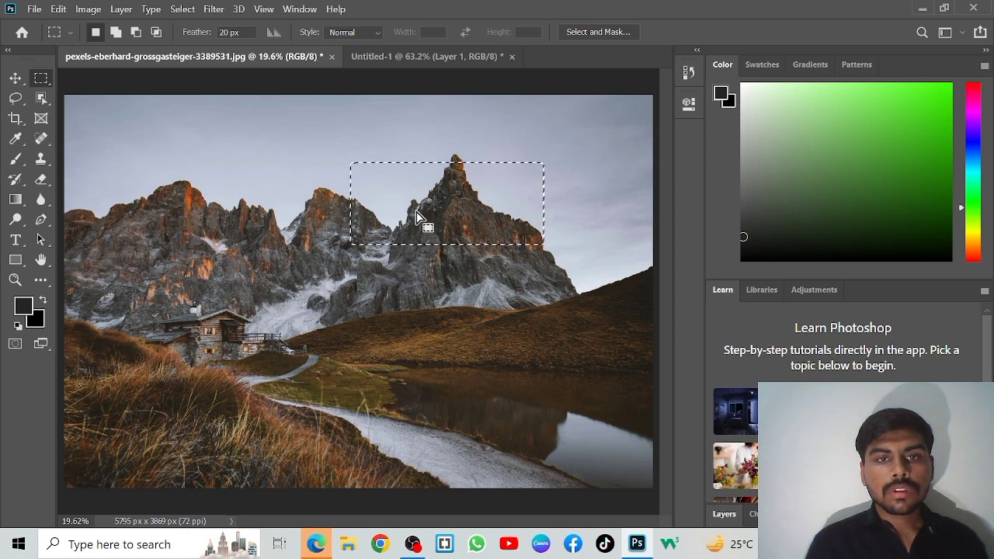
# Clear the selection, set the feather to 100 px and select a wide rectangle across all the peaks of the mountain photo.
pyautogui.click(355, 206)
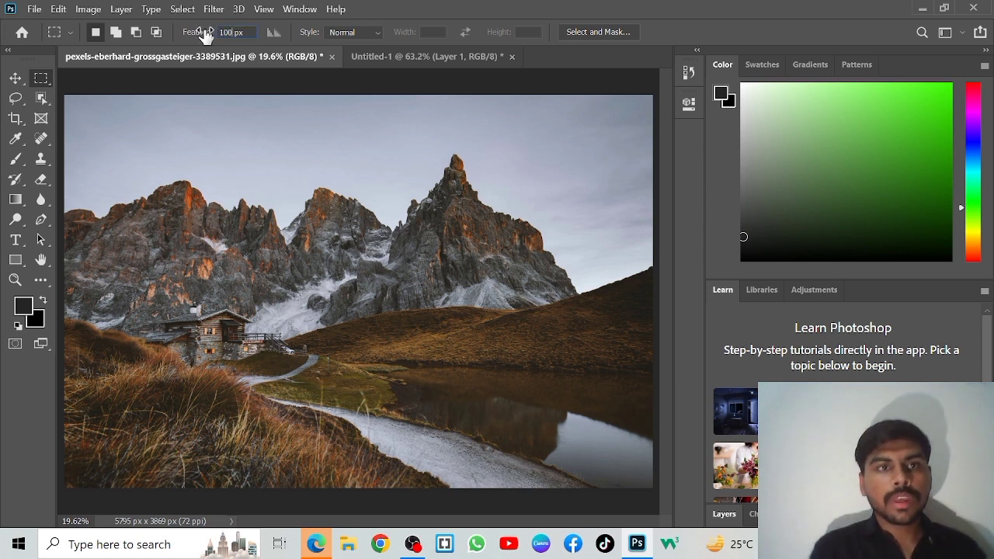
pyautogui.moveTo(166, 151); pyautogui.dragTo(525, 219)
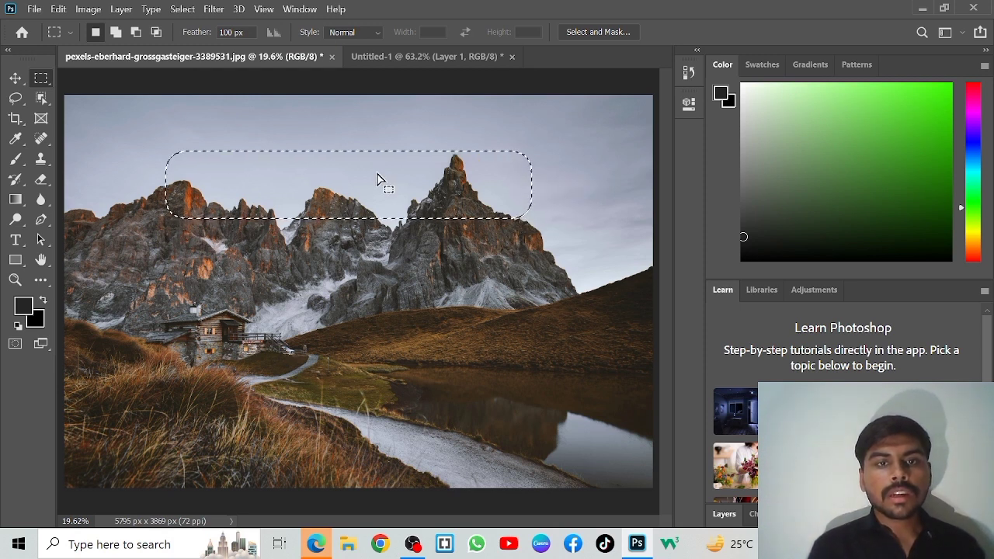
# Shift the feathered selection to the right and subtract the areas on both sides of the tallest peak, leaving only its summit selected.
pyautogui.moveTo(377, 179); pyautogui.dragTo(448, 170)
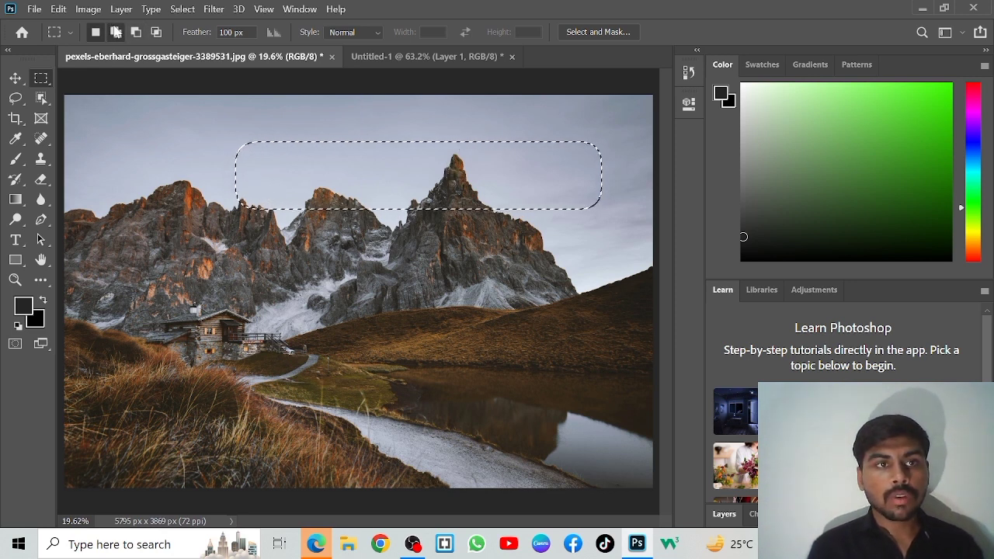
pyautogui.click(135, 32)
pyautogui.moveTo(229, 127); pyautogui.dragTo(420, 233)
pyautogui.moveTo(539, 100); pyautogui.dragTo(497, 222)
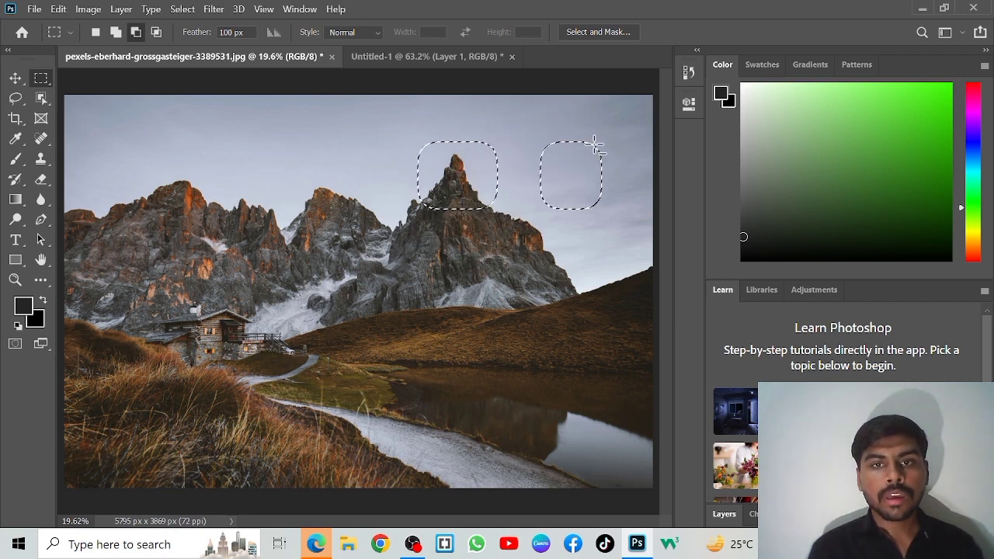
pyautogui.hotkey('ctrl', 'z')
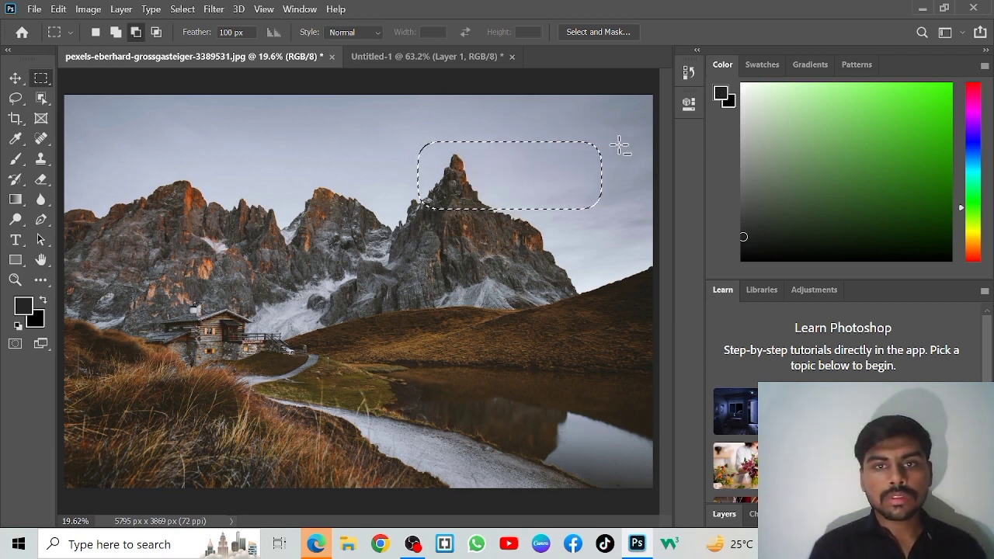
pyautogui.moveTo(637, 140); pyautogui.dragTo(419, 211)
pyautogui.hotkey('ctrl', 'z')
pyautogui.moveTo(493, 219); pyautogui.dragTo(613, 132)
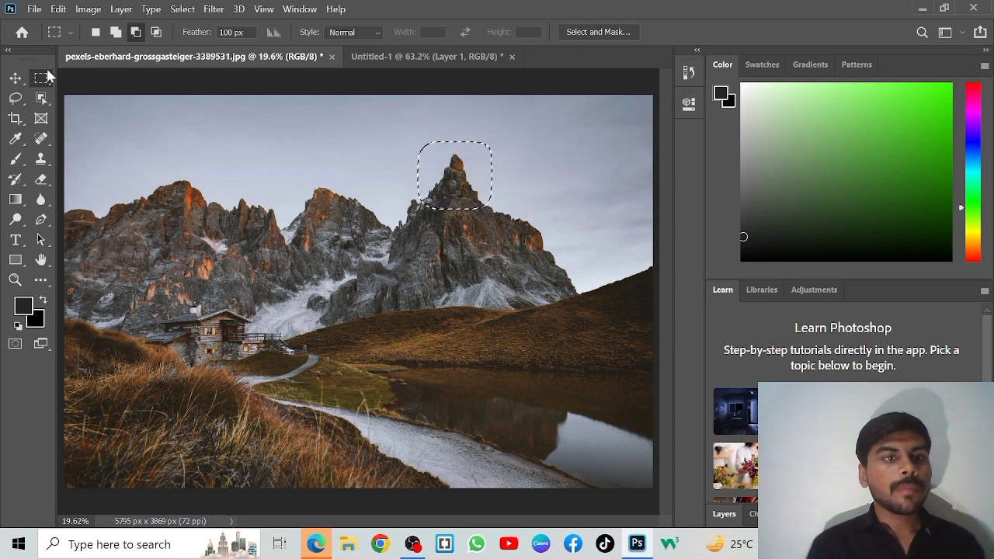
# Scale the selected summit area to 98.64% and set the Rectangular Marquee feather to 10 px.
pyautogui.click(16, 78)
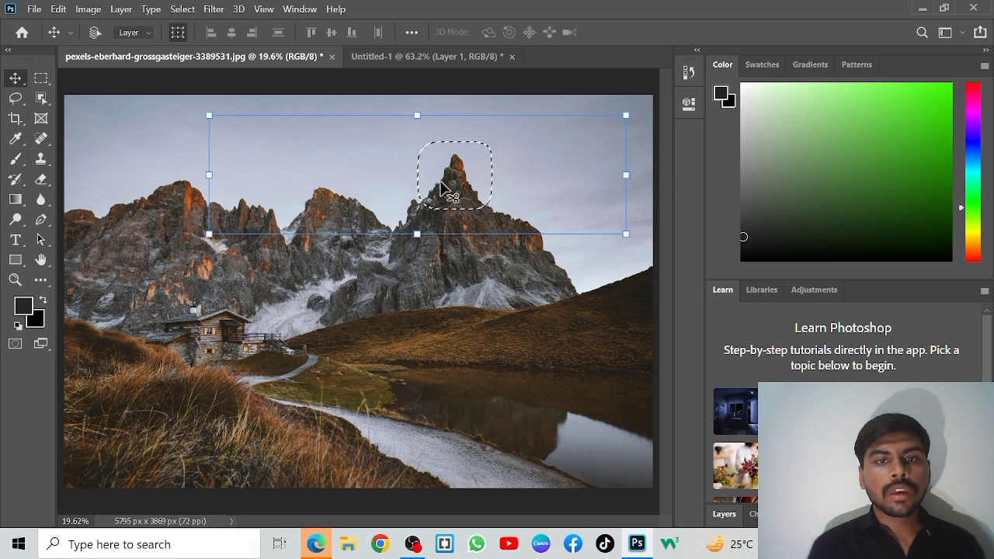
pyautogui.moveTo(214, 172)
pyautogui.mouseDown()
pyautogui.moveTo(366, 186)
pyautogui.moveTo(218, 192)
pyautogui.moveTo(184, 174)
pyautogui.moveTo(132, 177)
pyautogui.moveTo(233, 173)
pyautogui.moveTo(215, 176)
pyautogui.mouseUp()
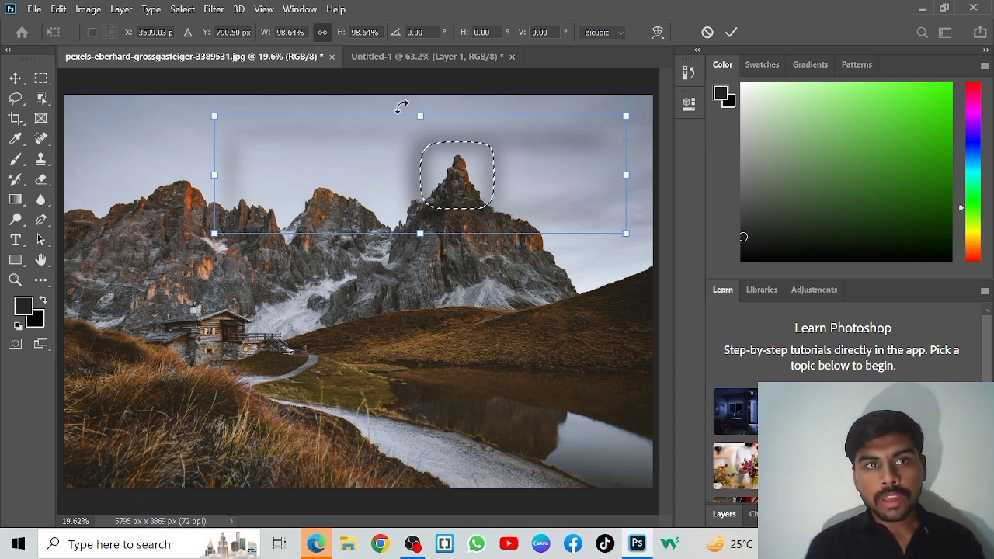
pyautogui.click(48, 76)
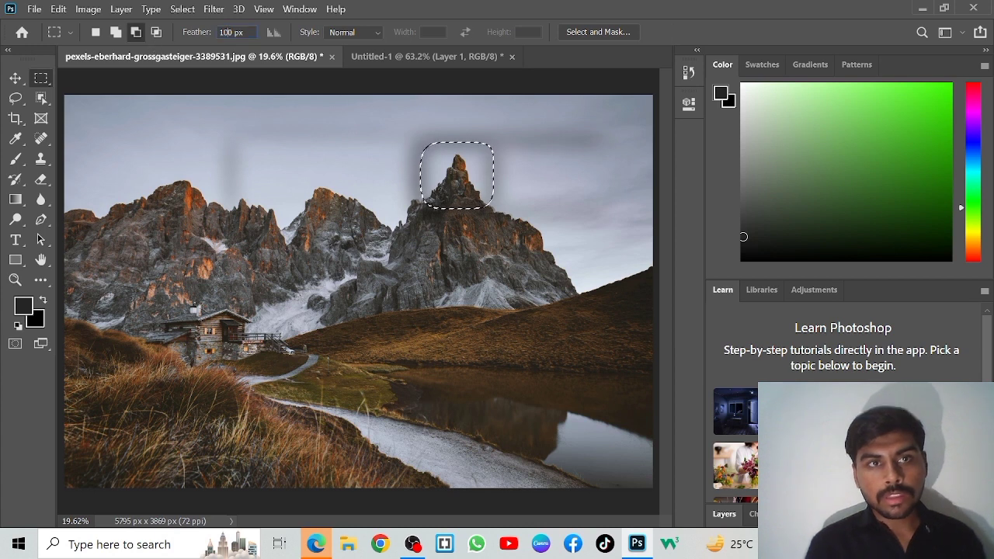
pyautogui.write('10')
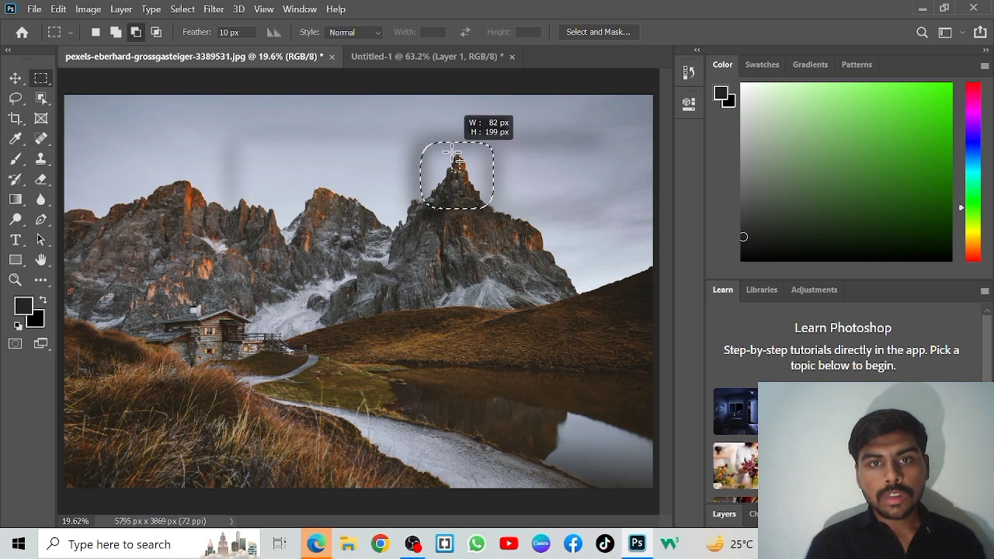
# Copy the feathered summit into the Untitled-1 document and place it beside the first peak, toward the canvas's upper right.
pyautogui.click(16, 77)
pyautogui.moveTo(455, 194); pyautogui.dragTo(412, 229)
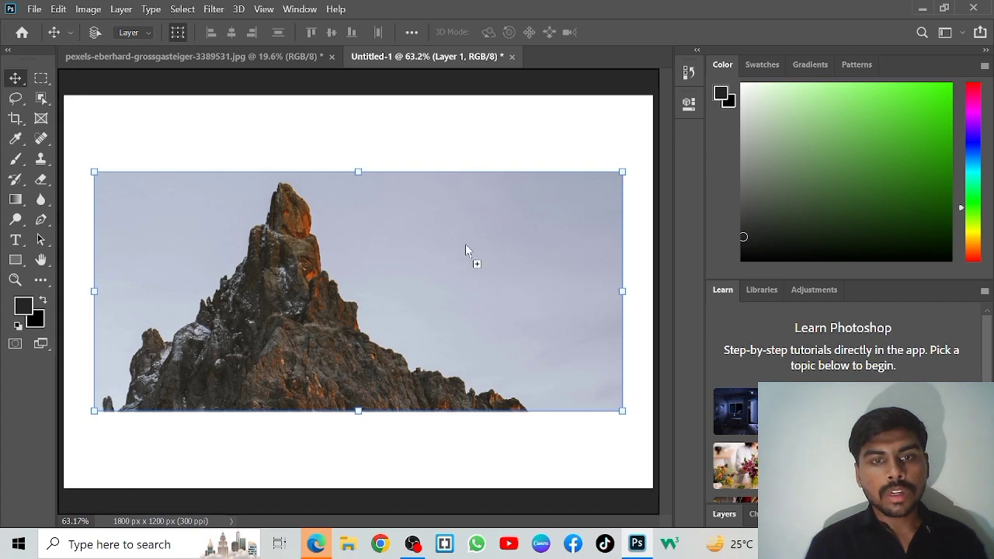
pyautogui.moveTo(541, 163); pyautogui.dragTo(539, 142)
pyautogui.moveTo(460, 136); pyautogui.dragTo(432, 229)
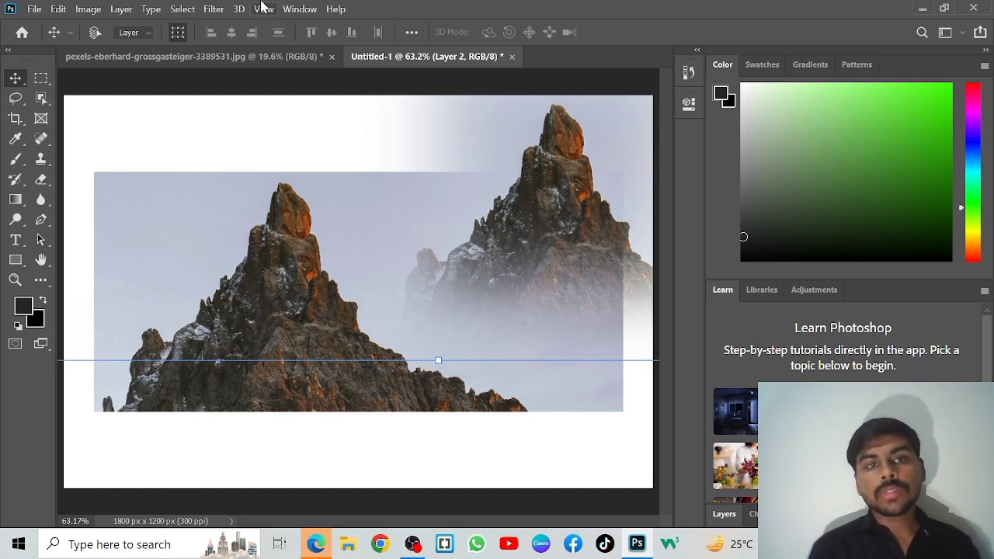
# Return to the mountain photo and set the Rectangular Marquee style to Fixed Ratio.
pyautogui.click(237, 56)
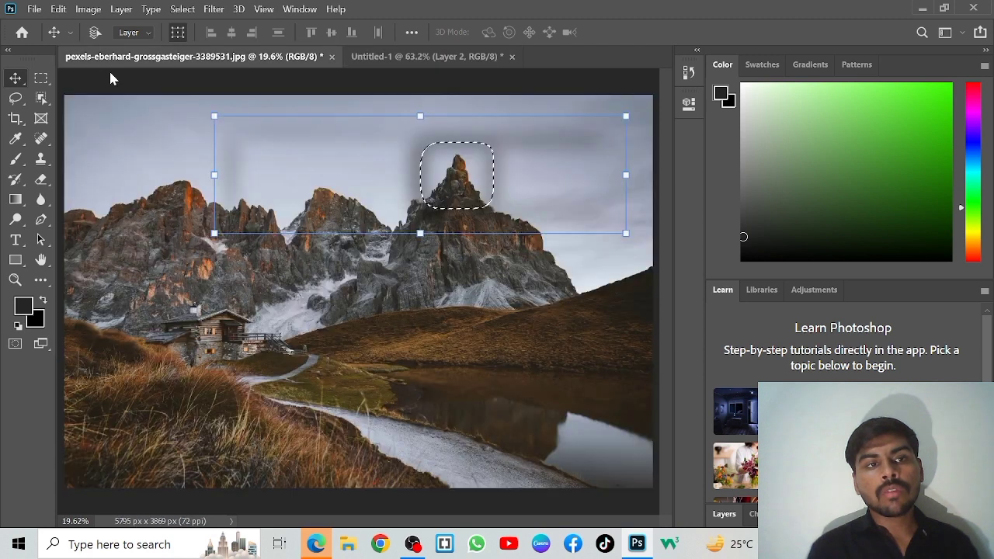
pyautogui.click(43, 81)
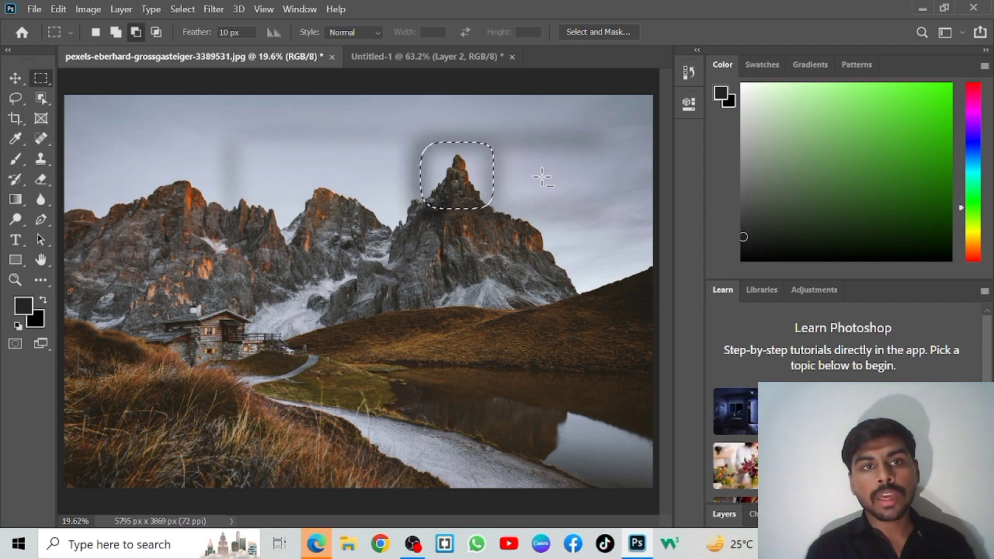
pyautogui.click(200, 34)
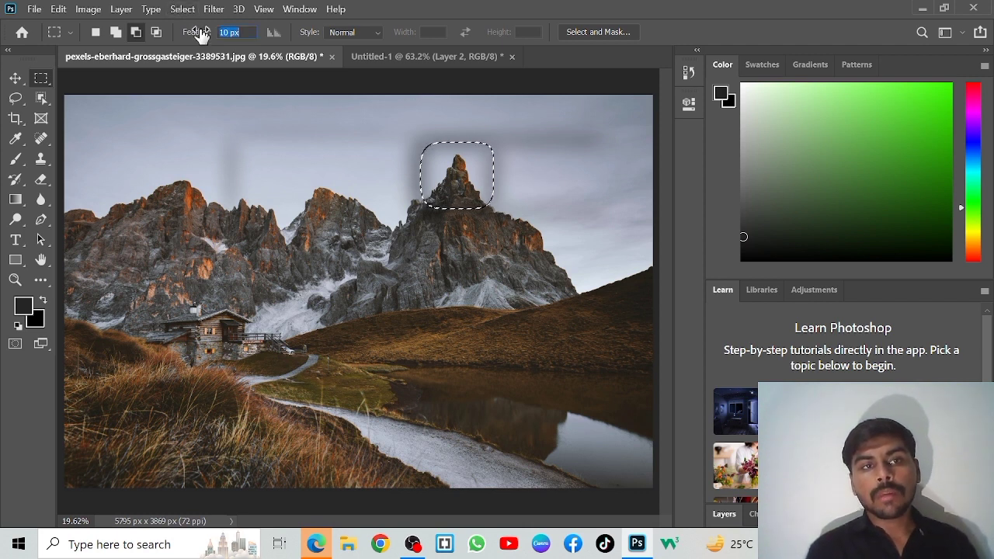
pyautogui.click(369, 32)
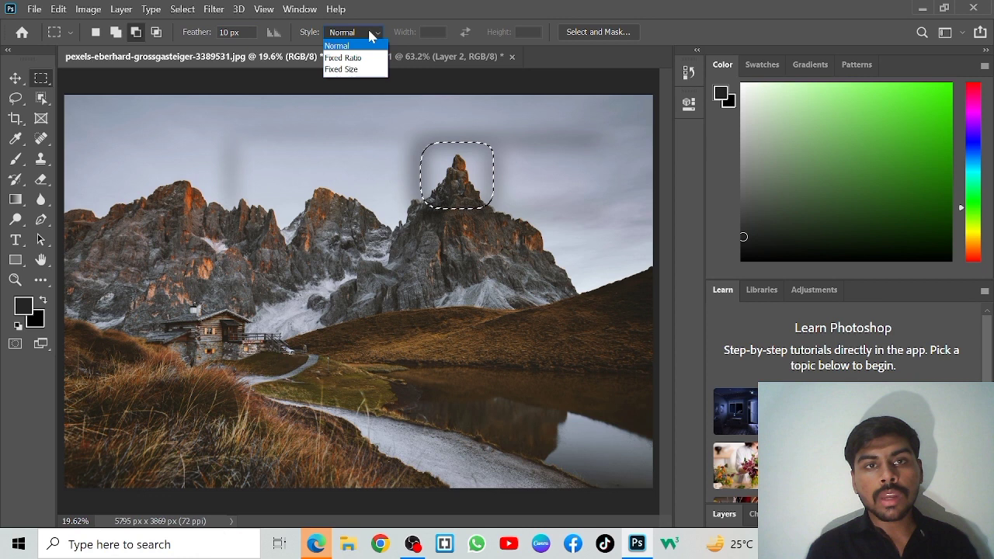
pyautogui.click(360, 57)
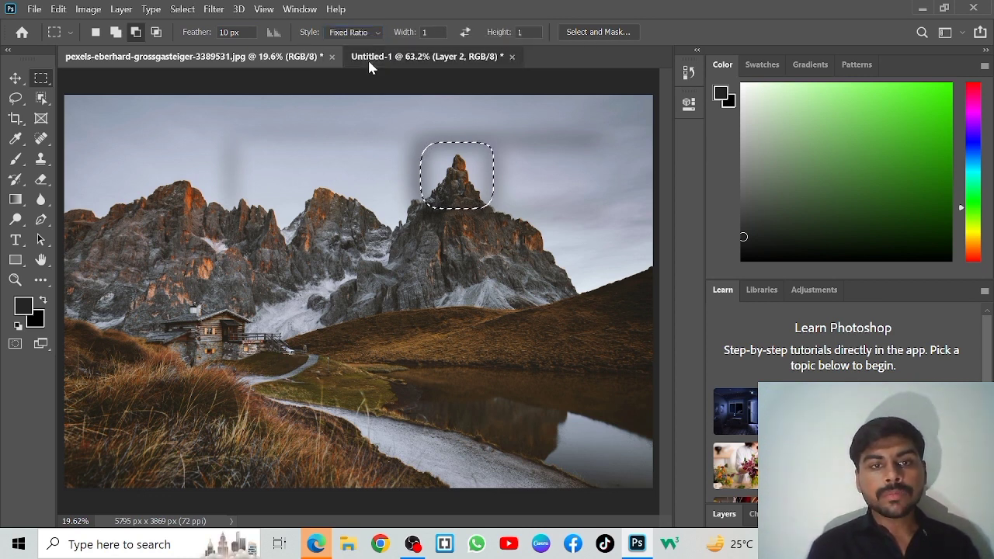
pyautogui.click(369, 64)
pyautogui.click(291, 61)
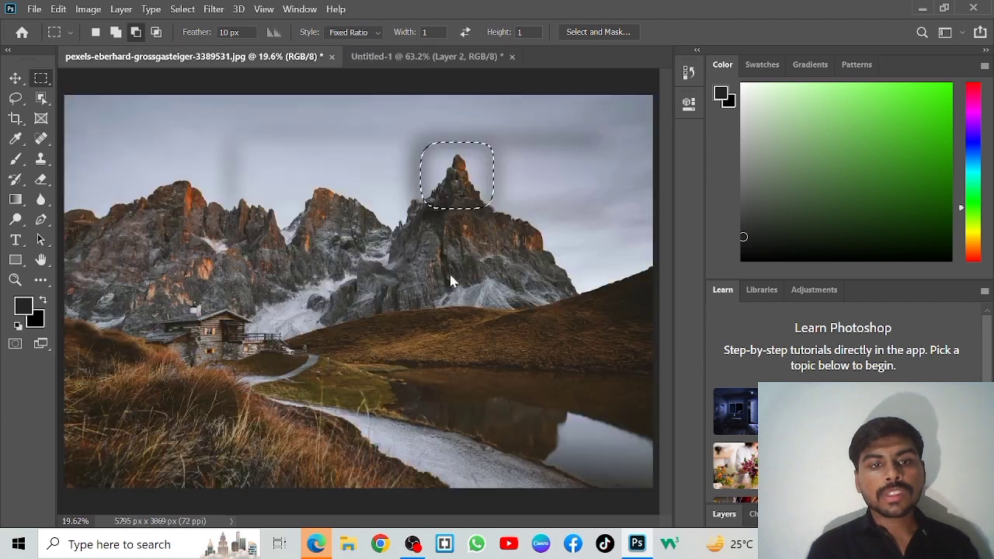
# Try fixed-ratio selections over the mountain photo with width 10 and height 1, resetting the ratio width to 1.
pyautogui.click(363, 35)
pyautogui.click(362, 35)
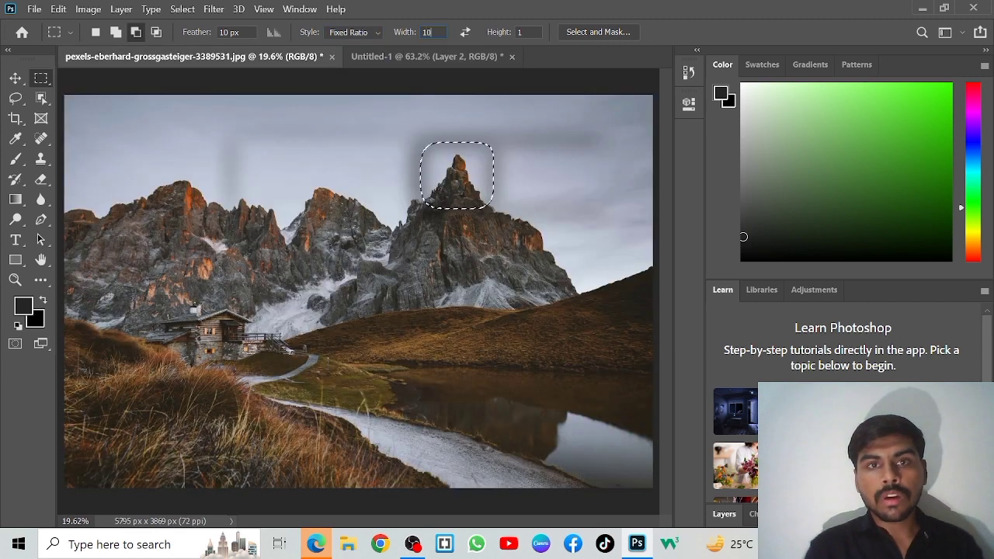
pyautogui.moveTo(141, 142); pyautogui.dragTo(302, 170)
pyautogui.click(522, 32)
pyautogui.click(430, 32)
pyautogui.press('BackSpace')
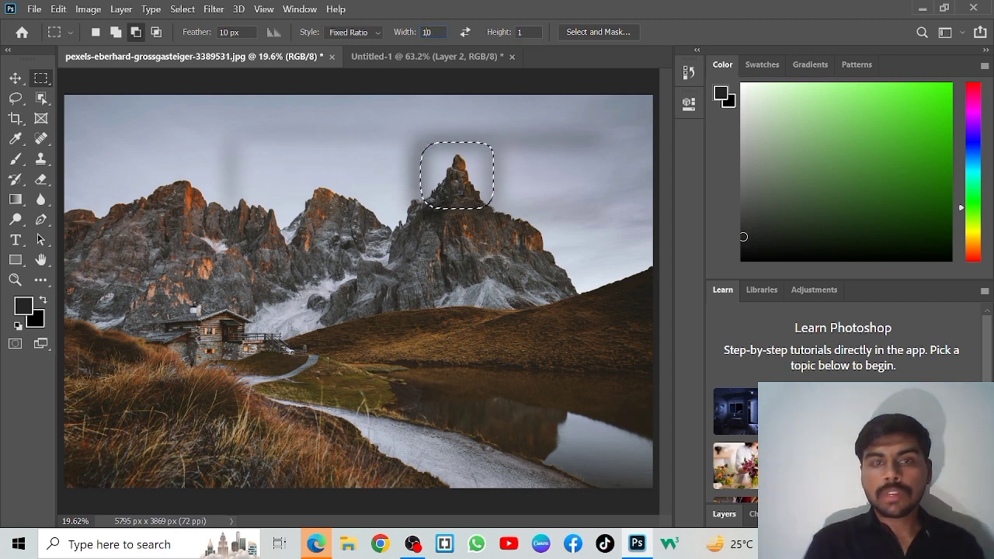
pyautogui.moveTo(173, 160); pyautogui.dragTo(92, 299)
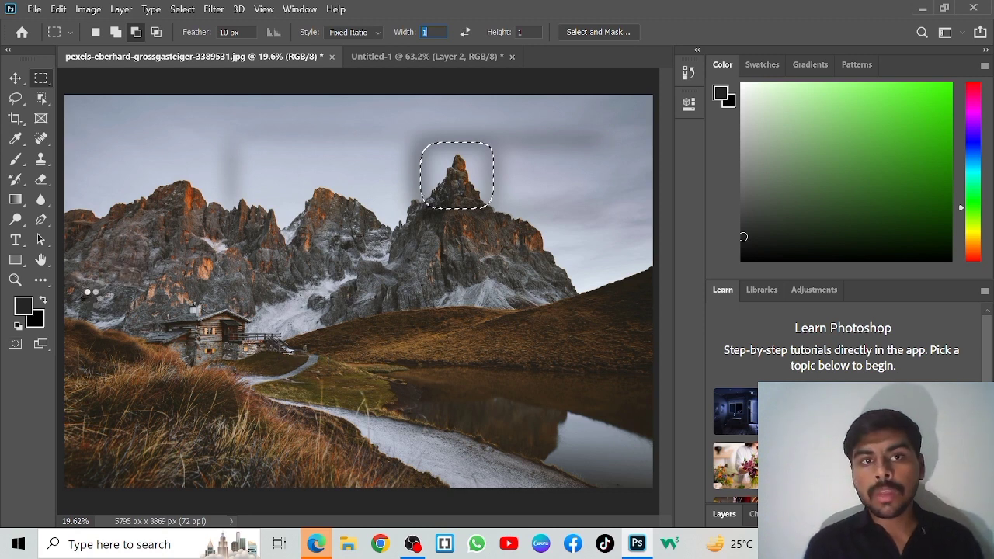
# Compare the Normal and Fixed Ratio styles by drawing a trial rectangle with each over the mountains.
pyautogui.click(365, 34)
pyautogui.click(337, 46)
pyautogui.moveTo(147, 196); pyautogui.dragTo(303, 264)
pyautogui.click(351, 32)
pyautogui.click(338, 56)
pyautogui.moveTo(166, 165); pyautogui.dragTo(374, 199)
# Set the marquee style to Fixed Size with width 704 px and height 764 px, and place trial selections over the mountains.
pyautogui.click(370, 35)
pyautogui.click(374, 68)
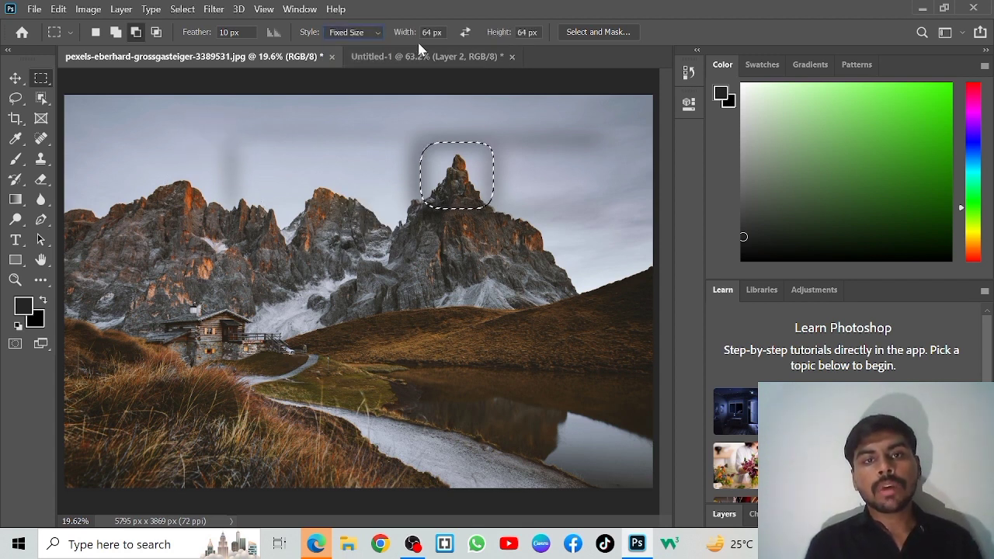
pyautogui.moveTo(124, 155); pyautogui.dragTo(289, 165)
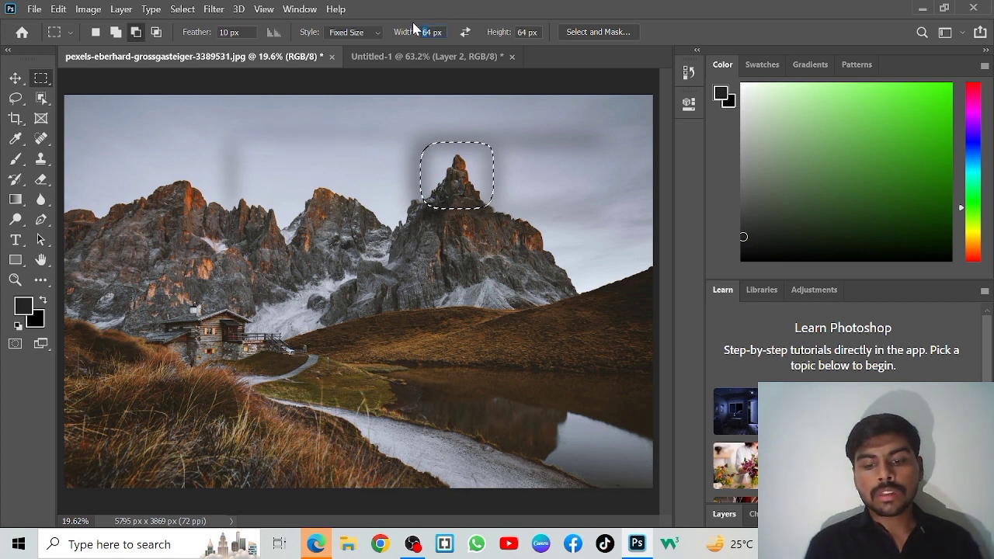
pyautogui.write('0')
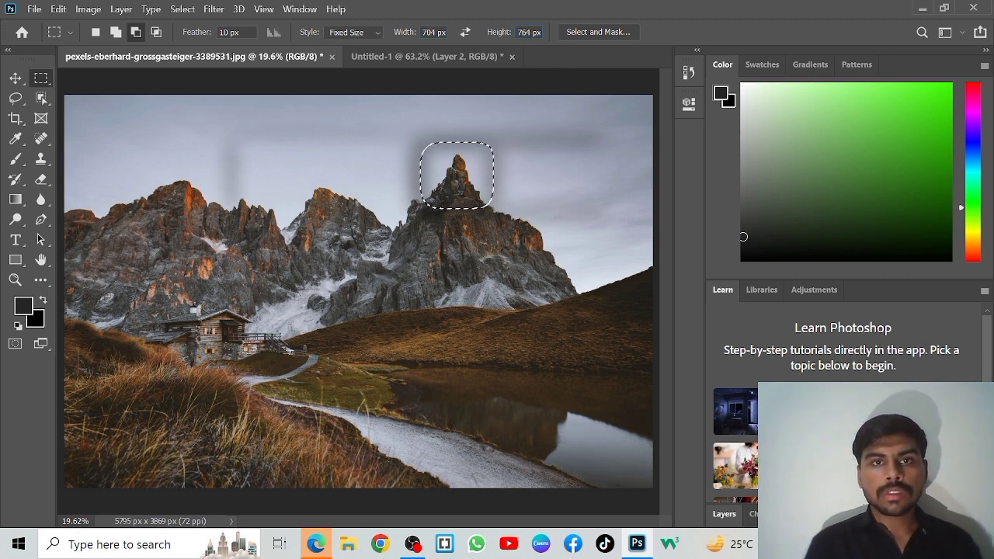
pyautogui.press('Tab')
pyautogui.moveTo(221, 144); pyautogui.dragTo(237, 169)
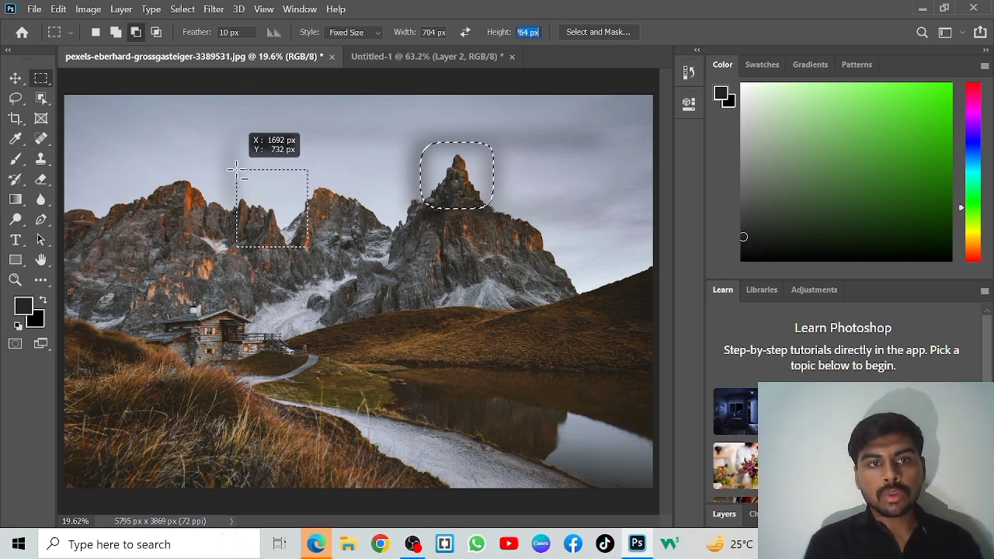
pyautogui.moveTo(237, 169); pyautogui.dragTo(162, 160)
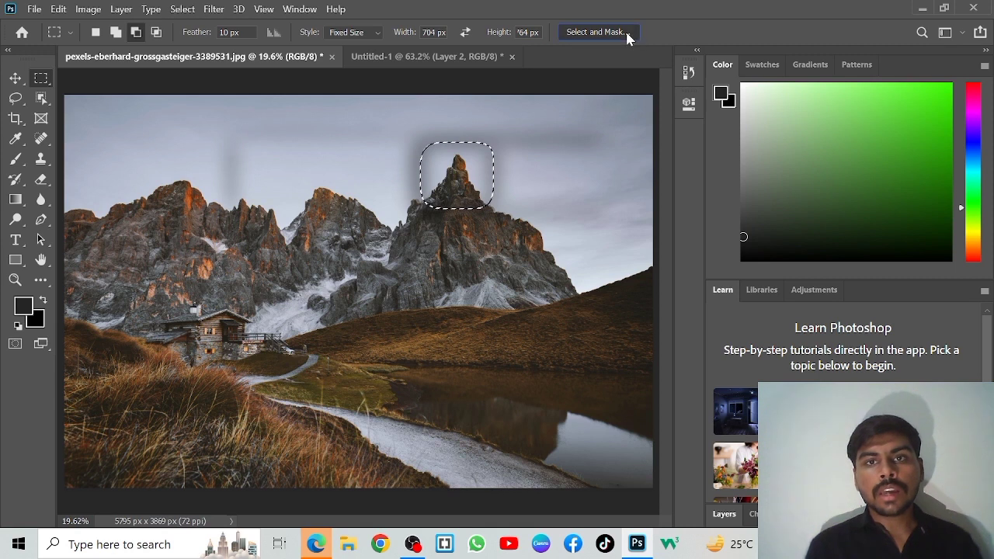
# Open the summit selection in the Select and Mask workspace with a two-column toolbar, and switch to OBS.
pyautogui.click(595, 32)
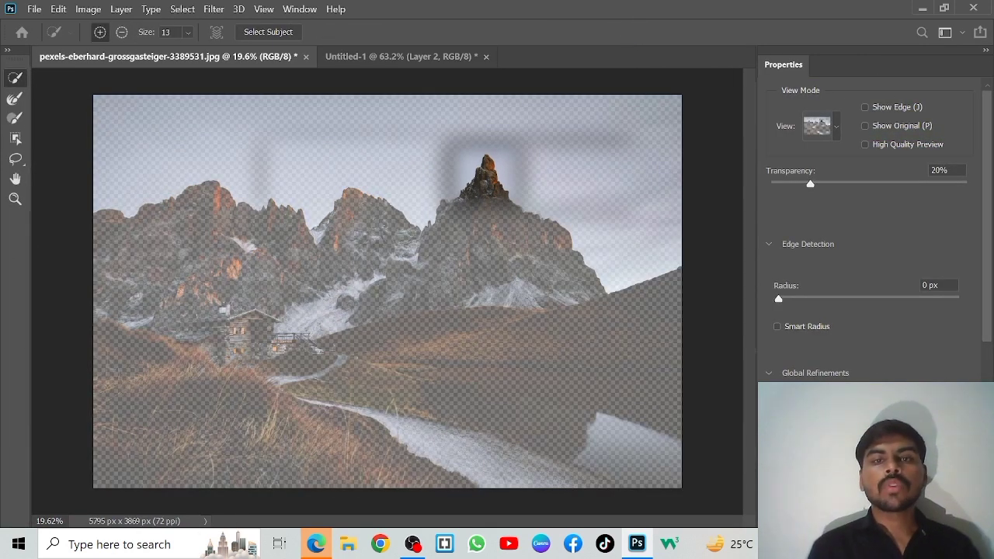
pyautogui.click(8, 53)
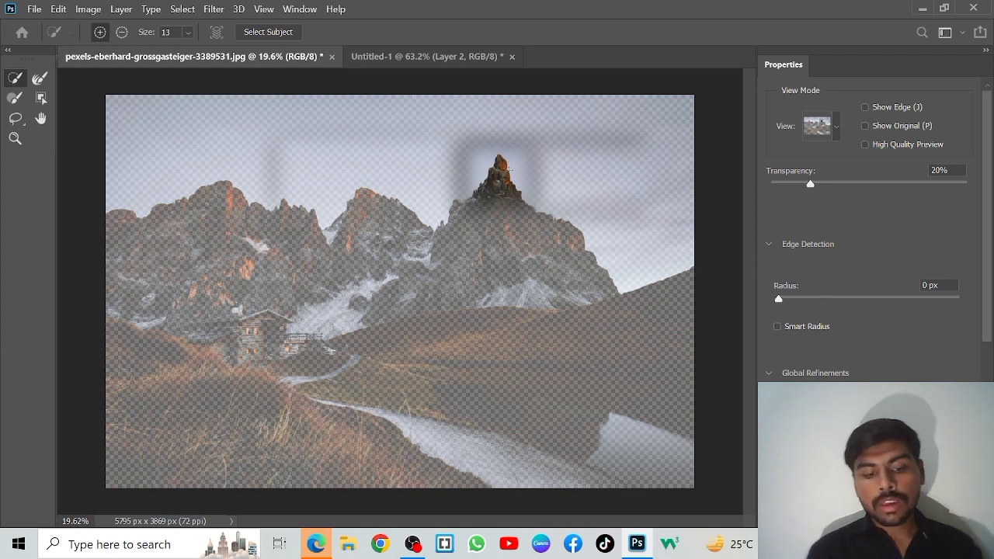
pyautogui.hotkey('alt', 'Tab')
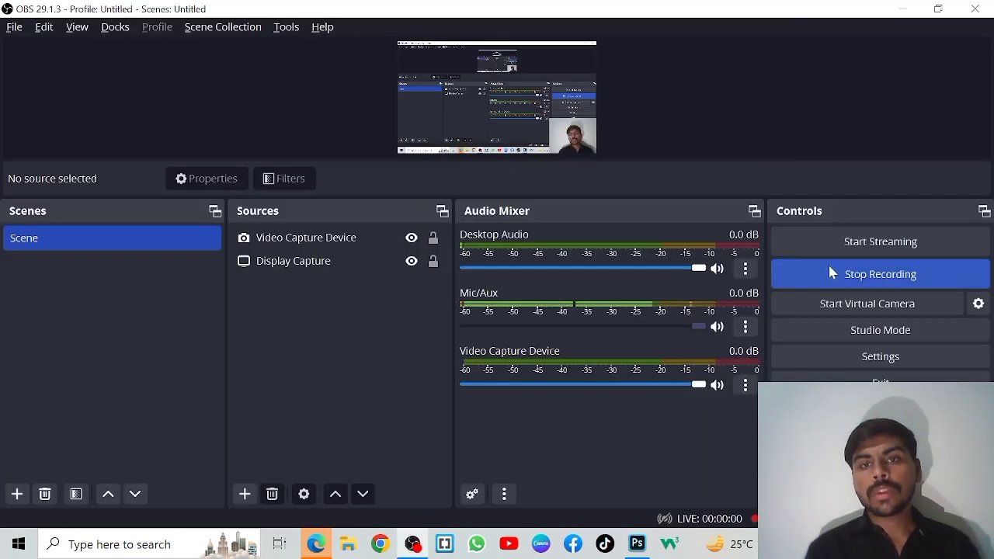